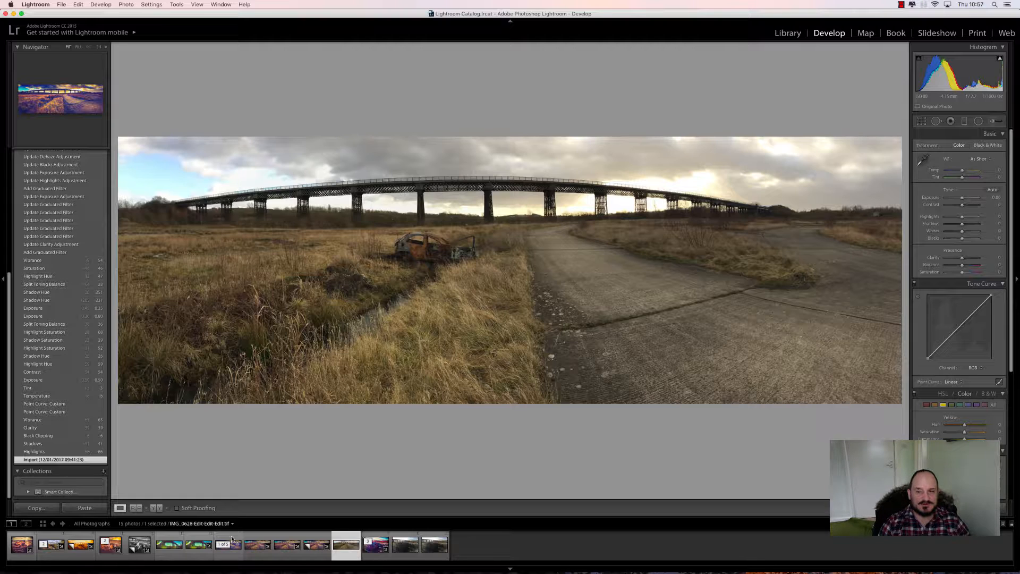
# Compare the edited viaduct panorama IMG_0628-Edit-Edit-Edit.tif with the original IMG_0628.jpg in the Develop view
pyautogui.click(232, 544)
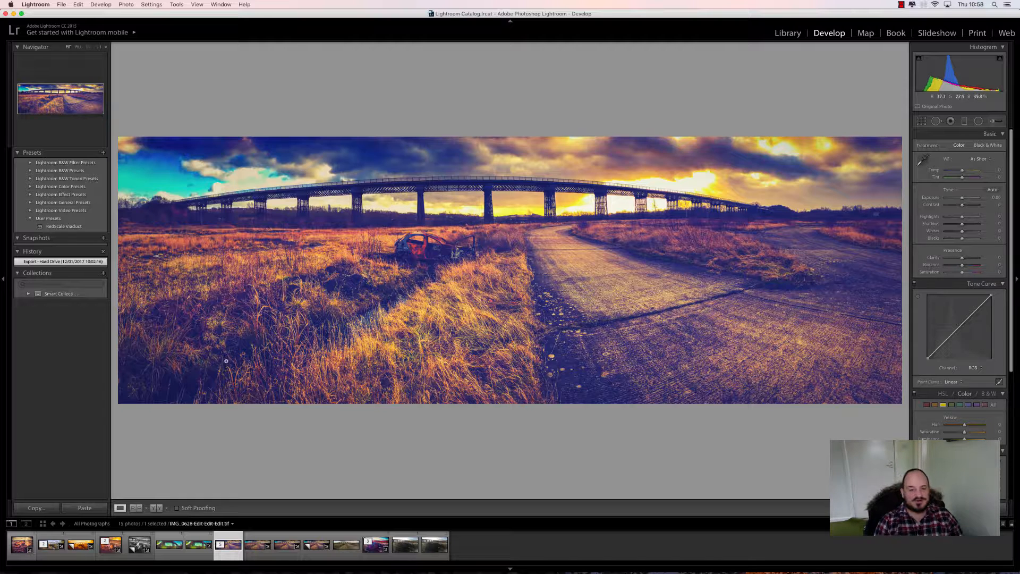
pyautogui.click(345, 552)
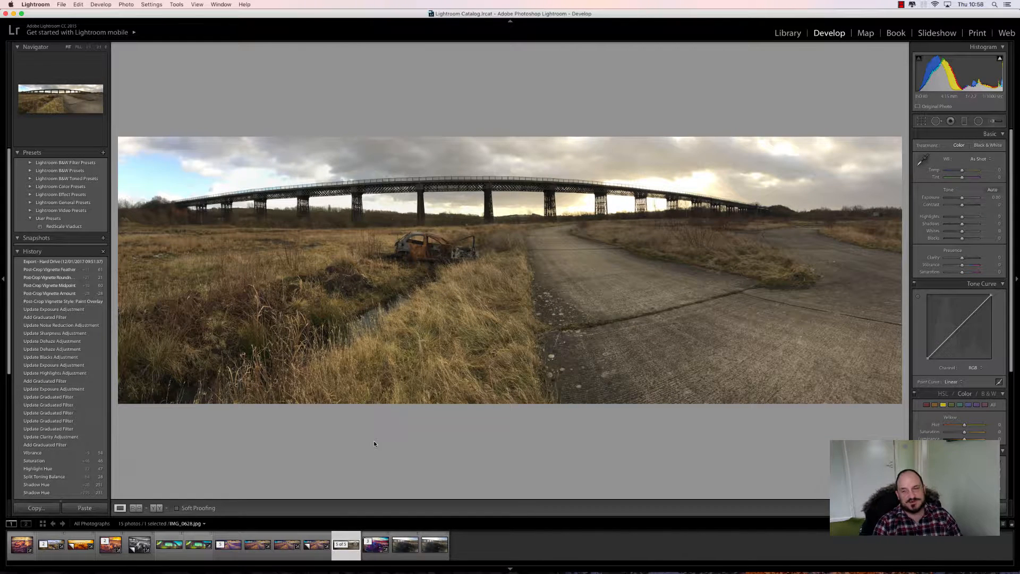
pyautogui.click(234, 550)
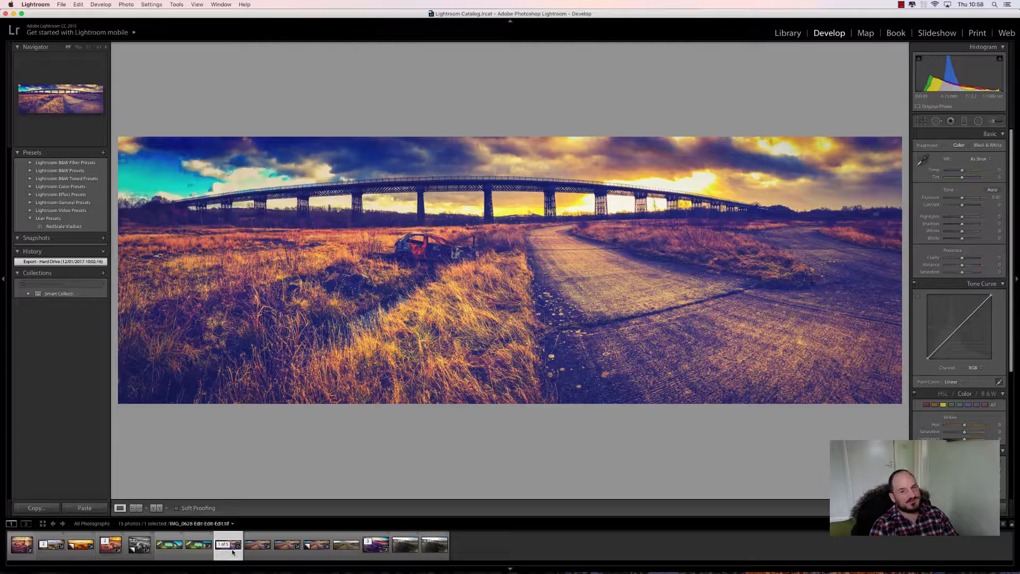
pyautogui.click(497, 401)
pyautogui.click(485, 351)
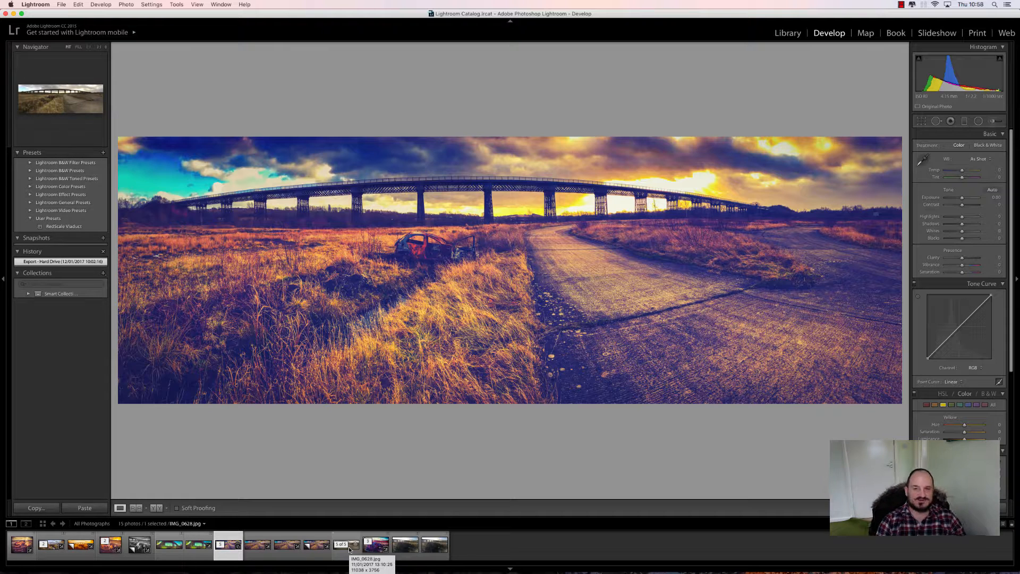
pyautogui.click(357, 551)
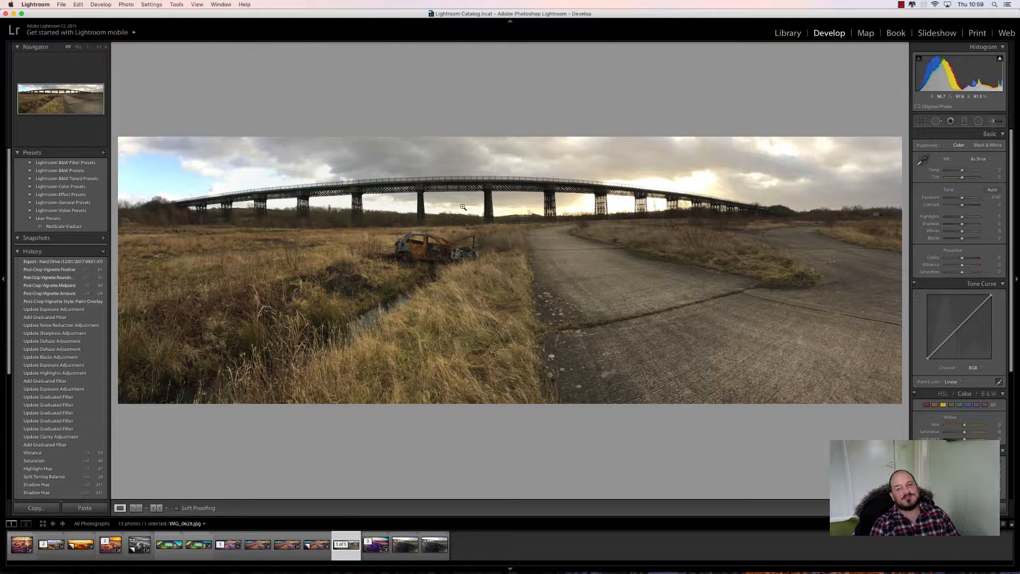
pyautogui.click(237, 548)
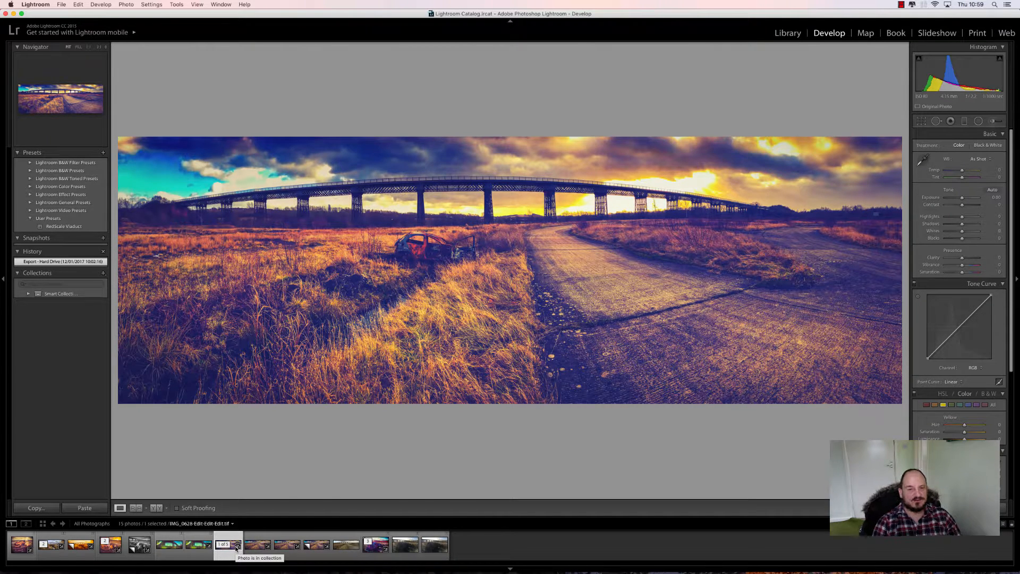
pyautogui.click(237, 548)
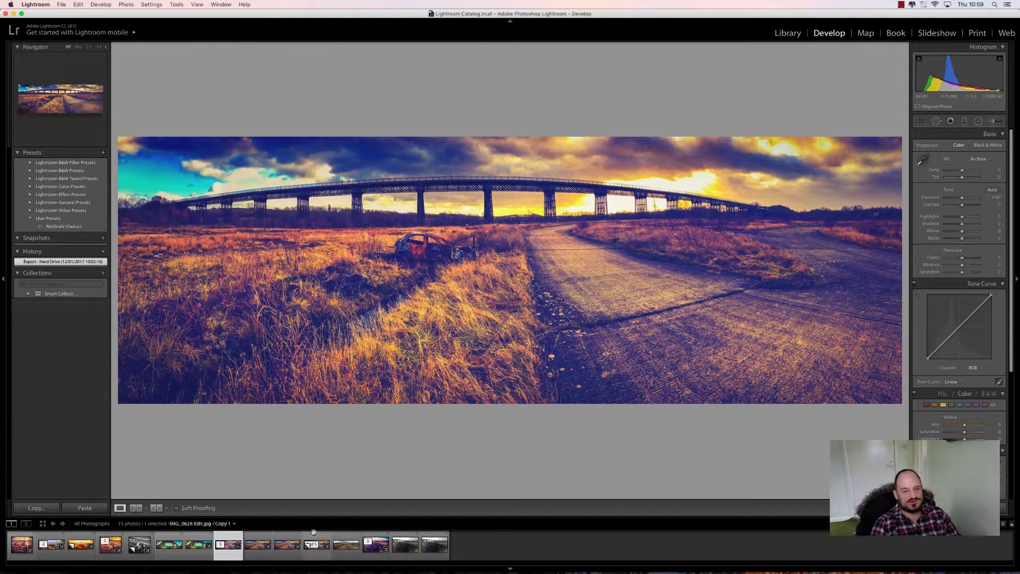
# Compare the edited burnt-out car photo IMG_0645-Edit-Edit.jpg with the less processed IMG_0645-Edit.jpg
pyautogui.click(371, 551)
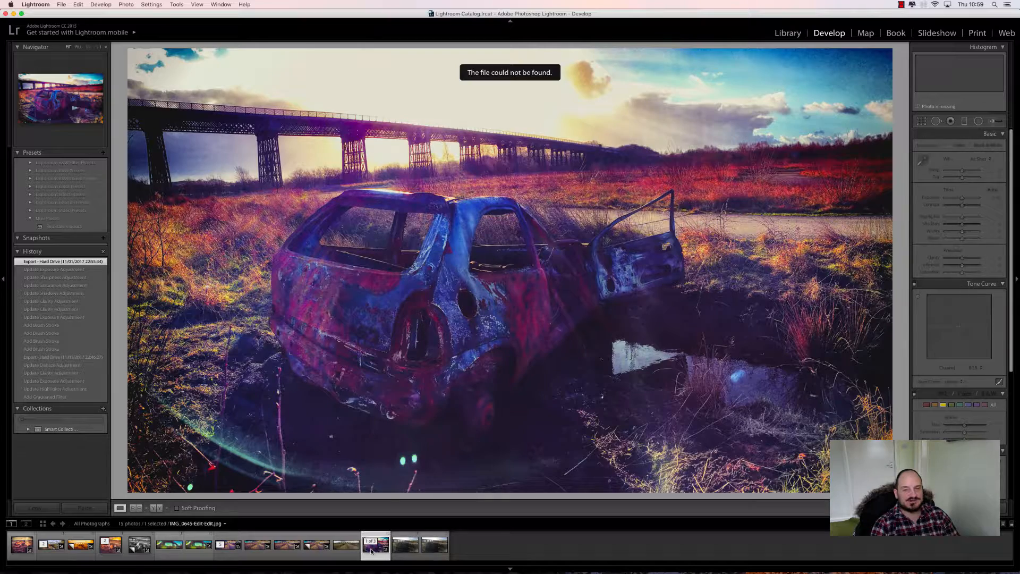
pyautogui.click(229, 546)
pyautogui.click(374, 555)
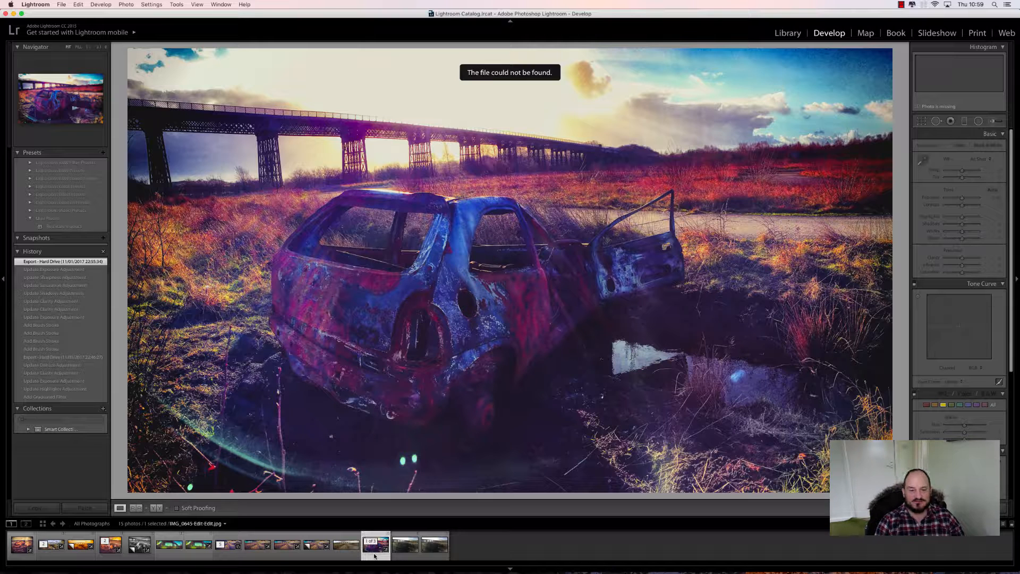
pyautogui.click(400, 555)
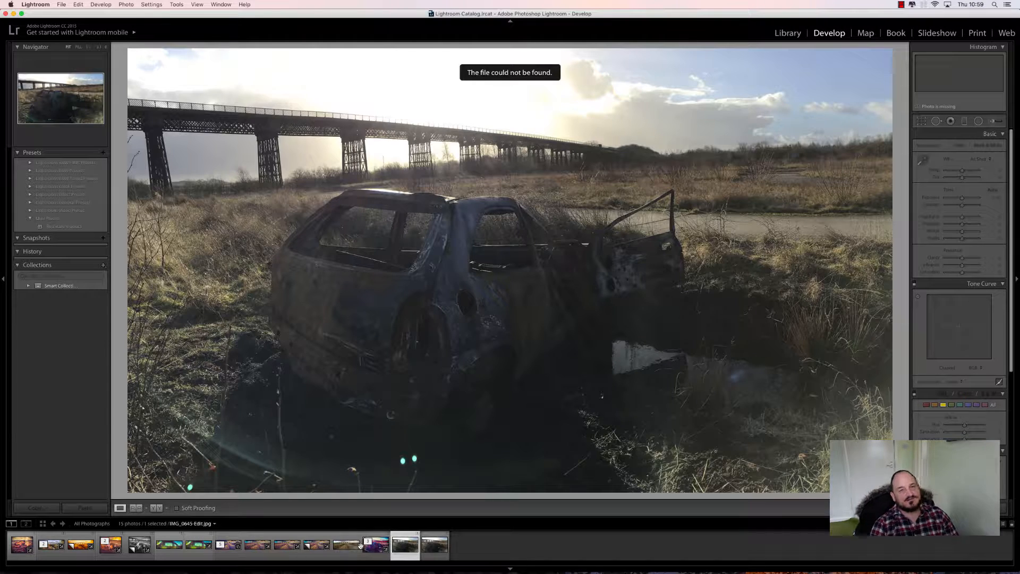
pyautogui.click(375, 553)
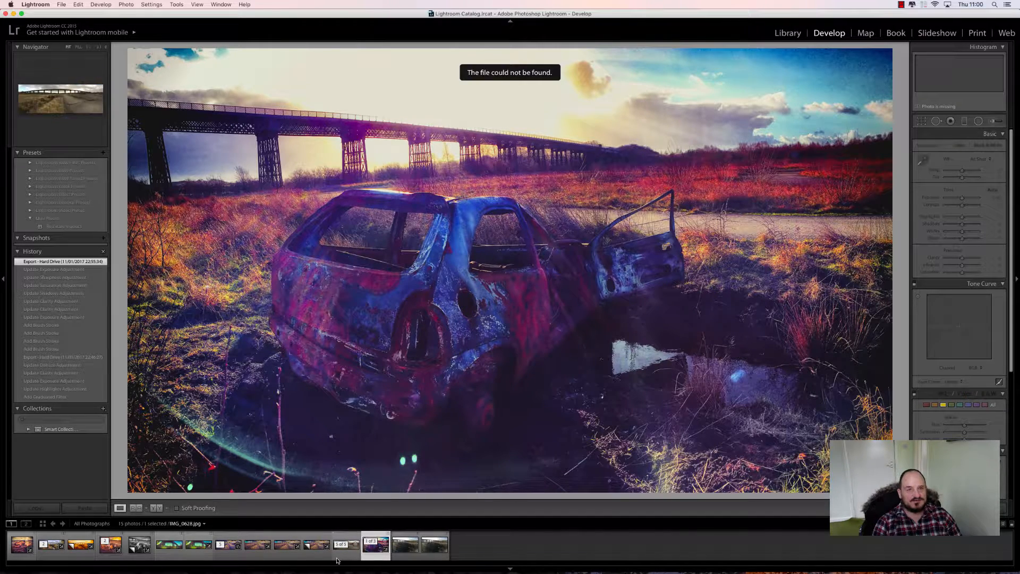
# Shift the Lightroom window down slightly and switch to the Photos app
pyautogui.moveTo(368, 13); pyautogui.dragTo(362, 141)
pyautogui.moveTo(363, 23); pyautogui.dragTo(363, 20)
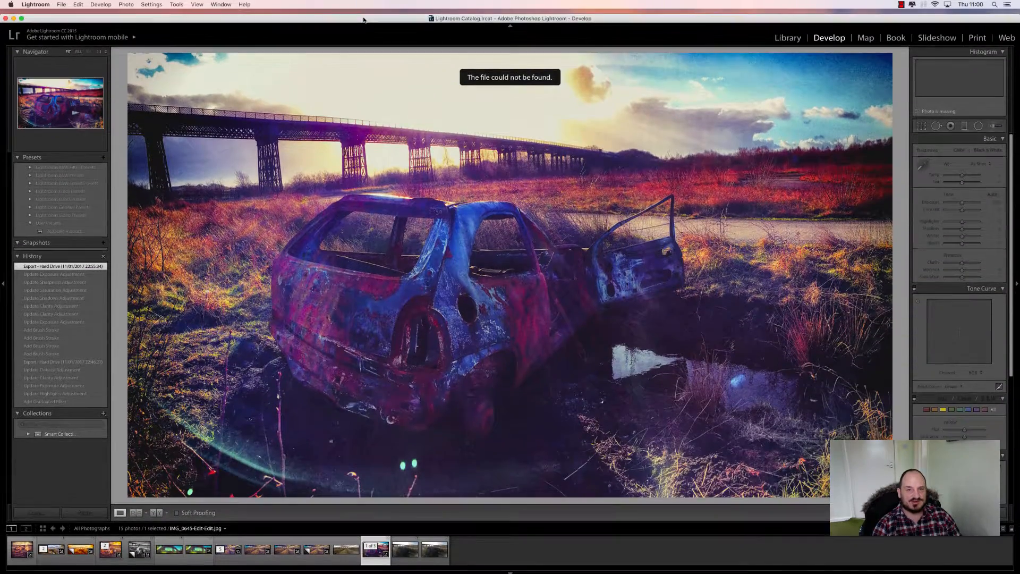
pyautogui.moveTo(578, 572)
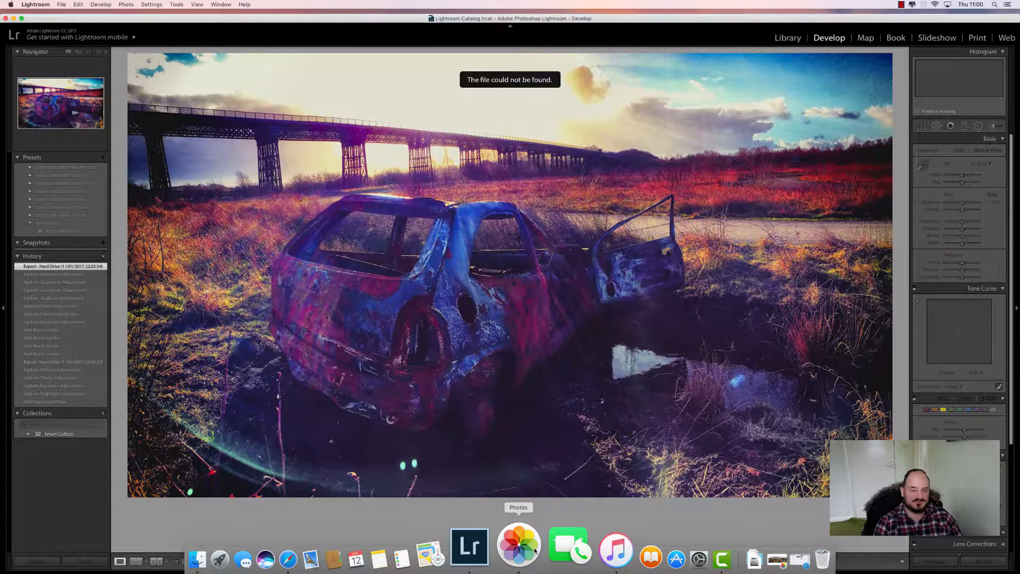
pyautogui.click(531, 547)
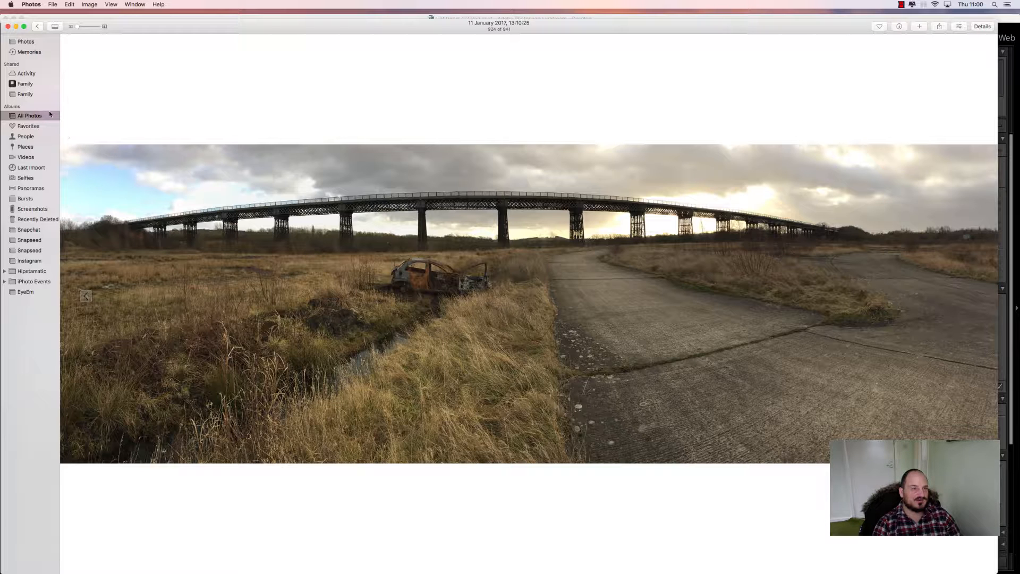
# Browse yesterday's shots in the photo library and view the burnt-out car photo taken at 13:11:31
pyautogui.click(29, 44)
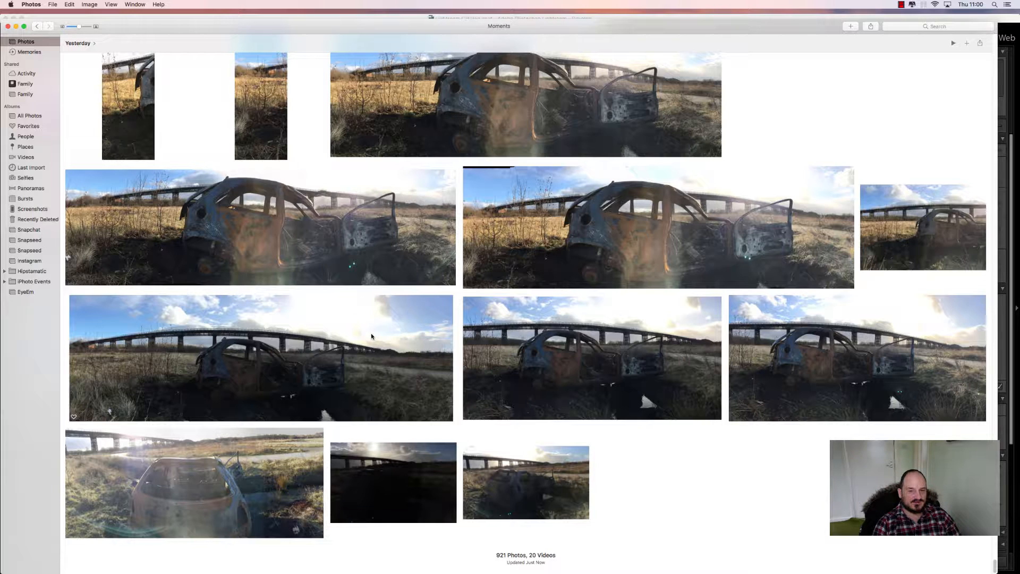
pyautogui.scroll(3, 371, 336)
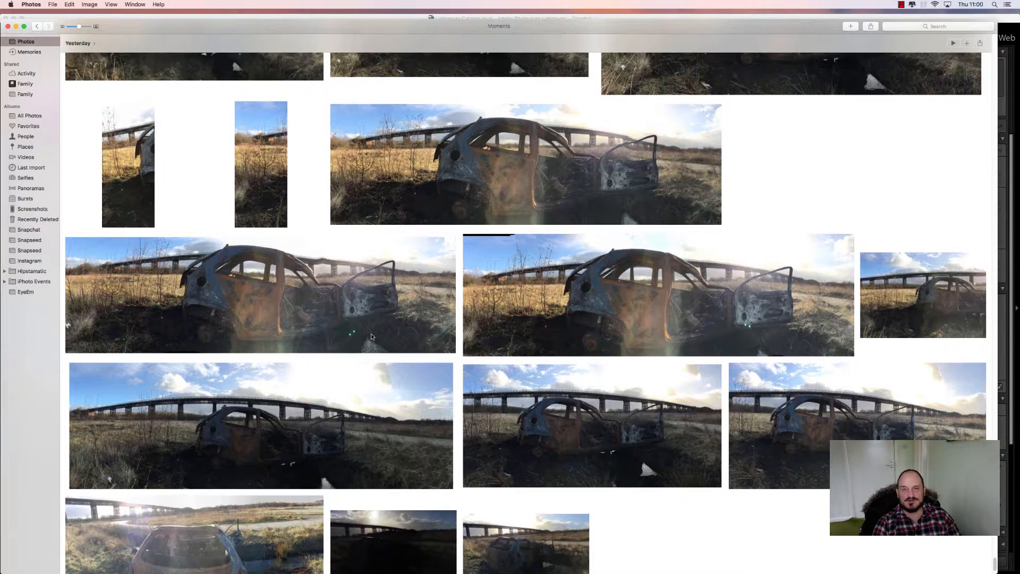
pyautogui.scroll(2, 372, 336)
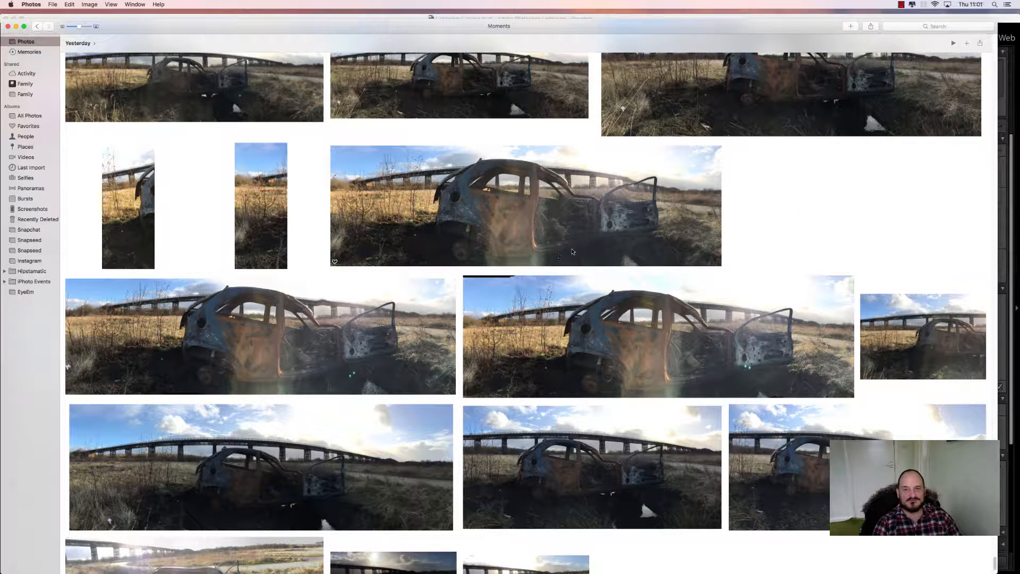
pyautogui.scroll(6, 581, 247)
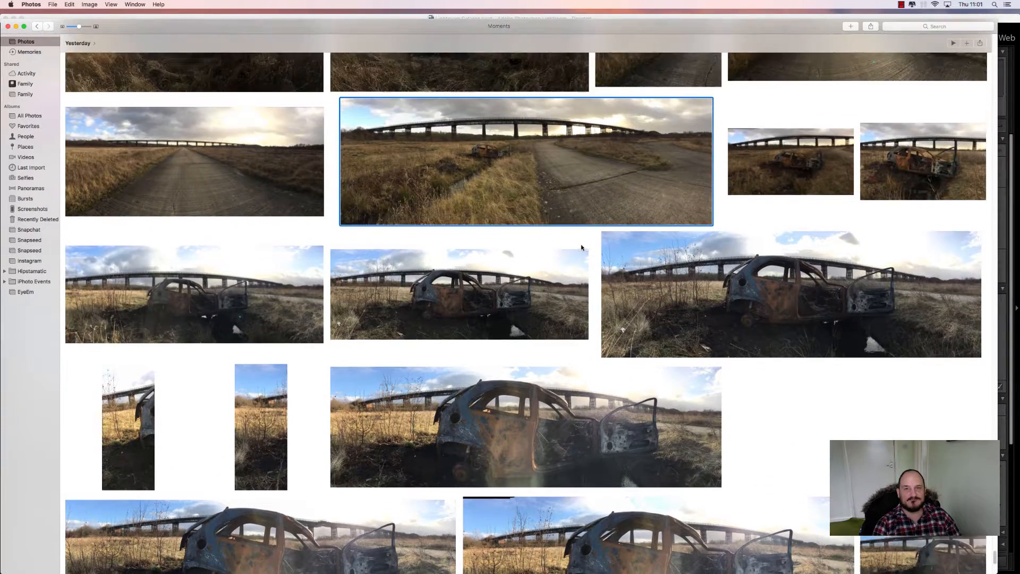
pyautogui.scroll(5, 581, 247)
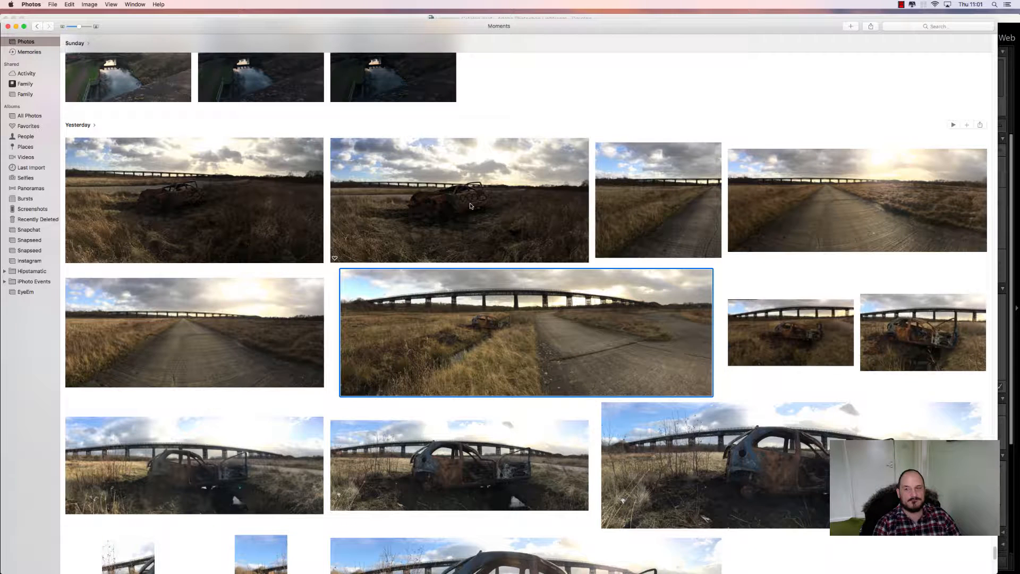
pyautogui.click(940, 332)
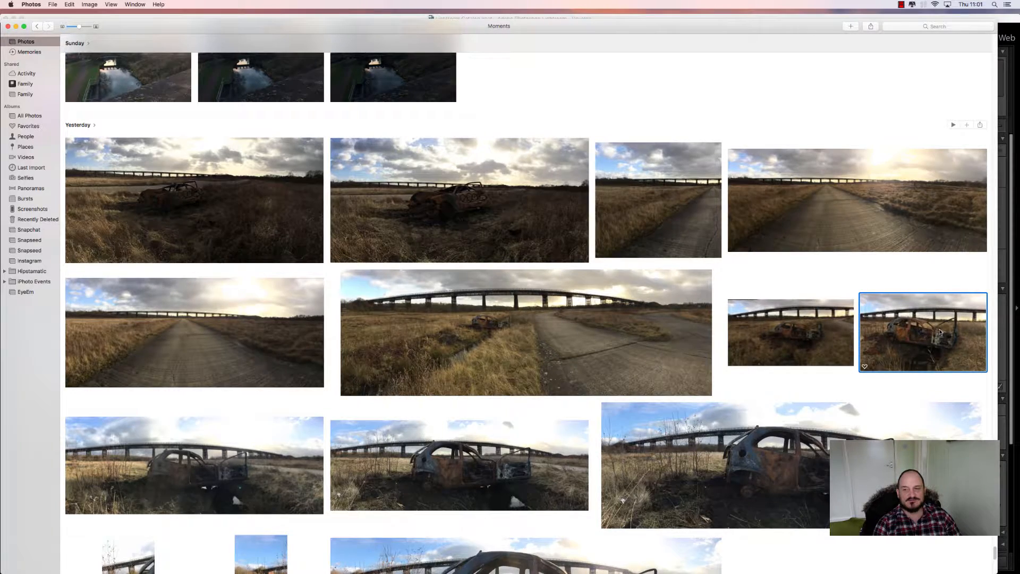
pyautogui.doubleClick(940, 332)
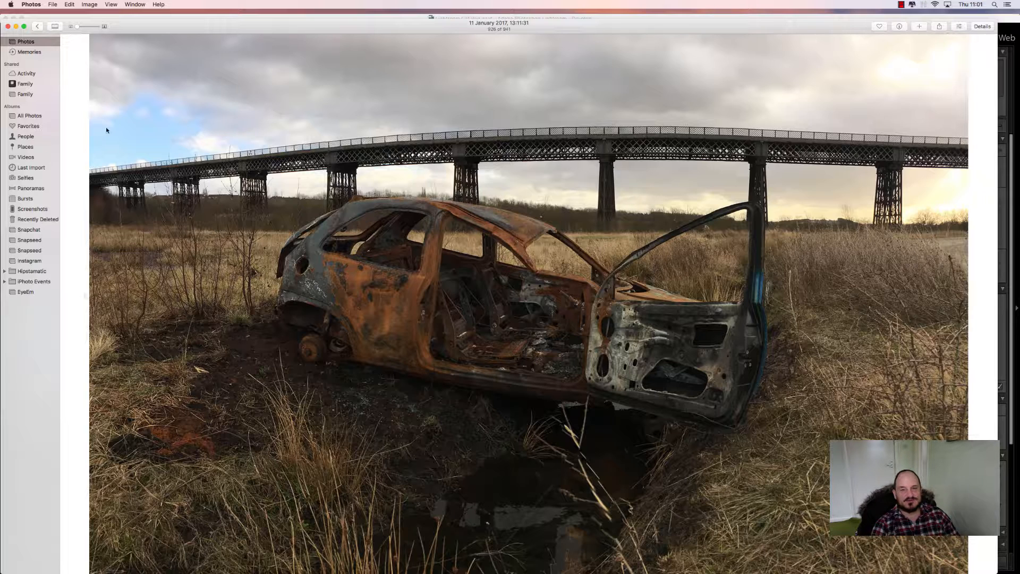
# Open the burnt-out car panorama taken at 13:18:26 from the All Photos album
pyautogui.click(45, 116)
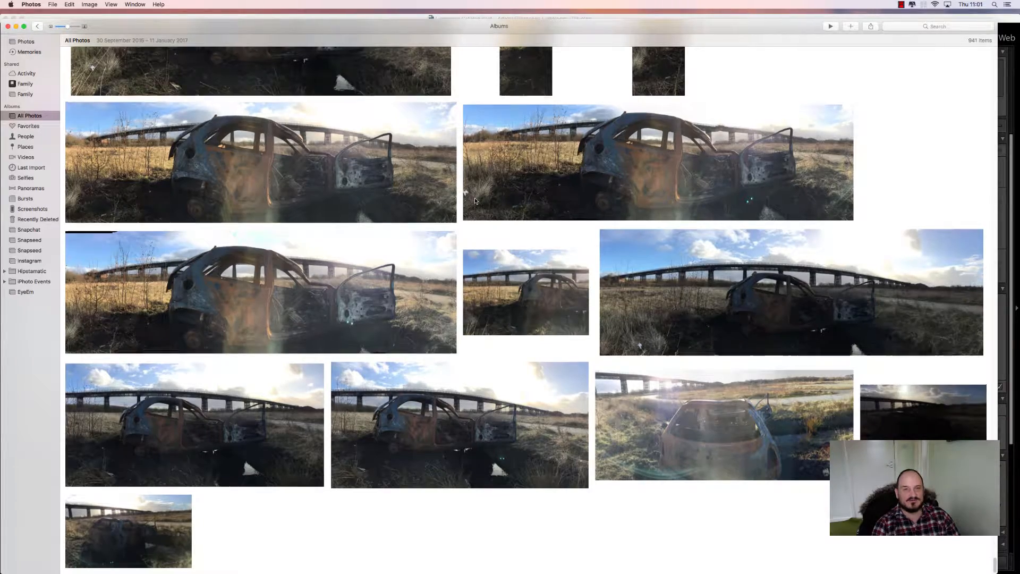
pyautogui.scroll(5, 473, 197)
pyautogui.scroll(2, 475, 200)
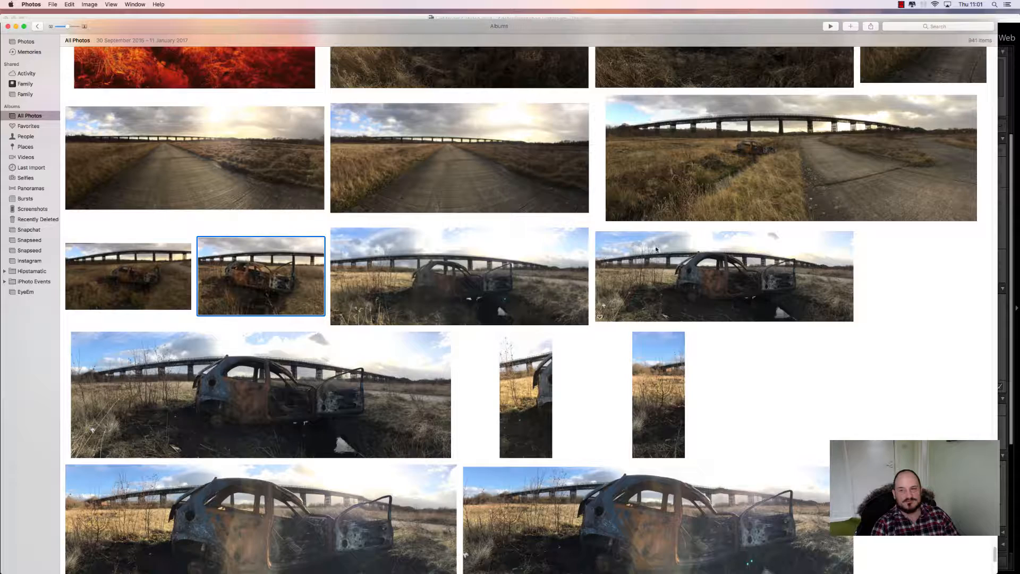
pyautogui.doubleClick(681, 255)
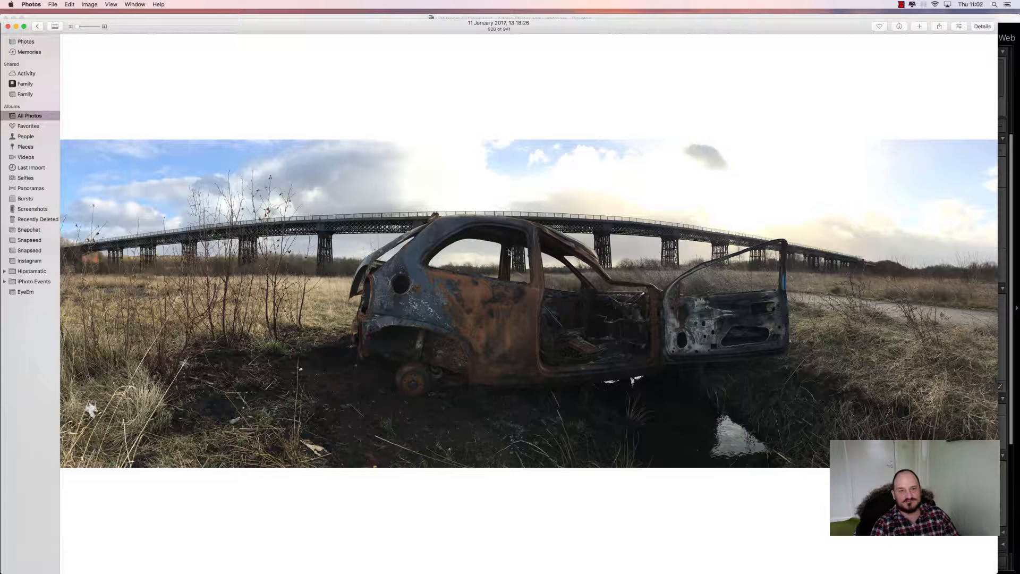
# Move the Photos and Lightroom windows aside, copy the open car panorama onto the desktop, and bring the Photos window back into view
pyautogui.moveTo(592, 32); pyautogui.dragTo(425, 32)
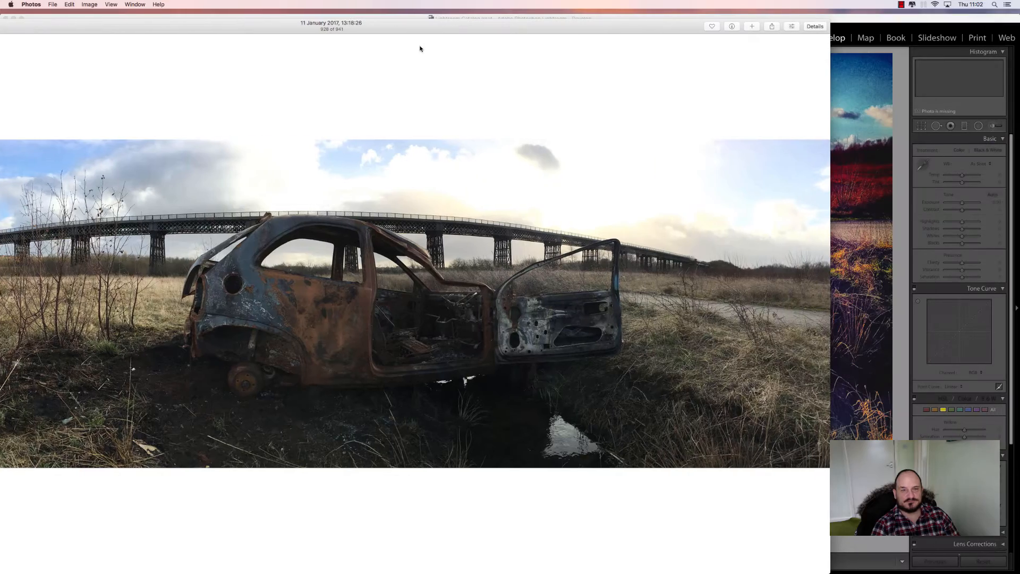
pyautogui.moveTo(877, 17); pyautogui.dragTo(587, 427)
pyautogui.click(656, 267)
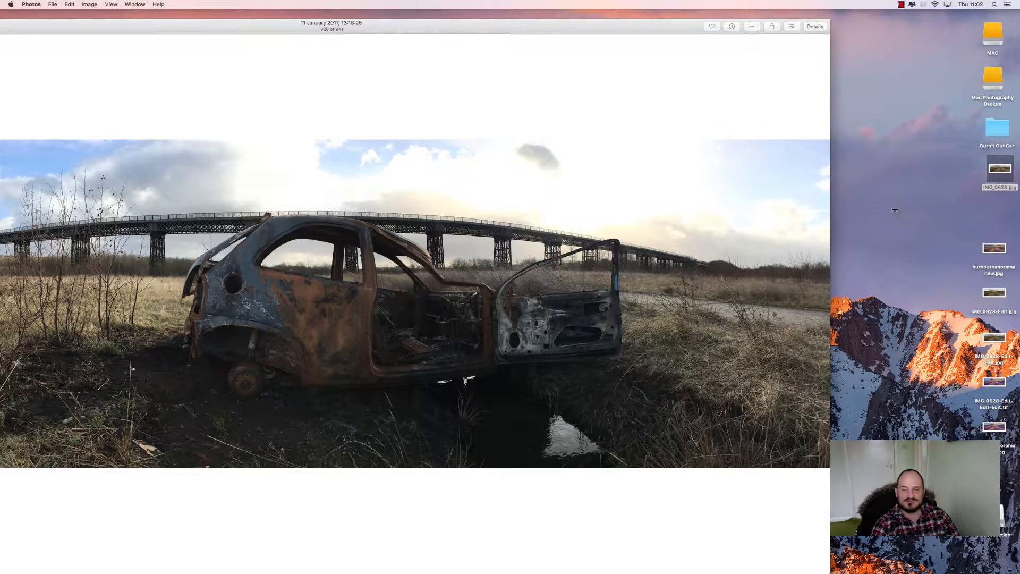
pyautogui.moveTo(664, 245); pyautogui.dragTo(922, 164)
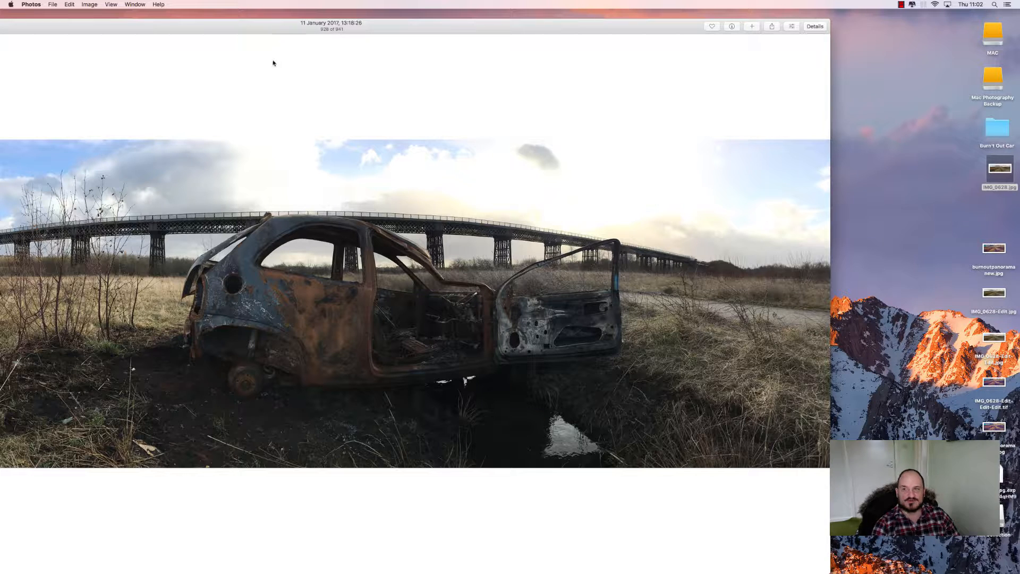
pyautogui.doubleClick(40, 30)
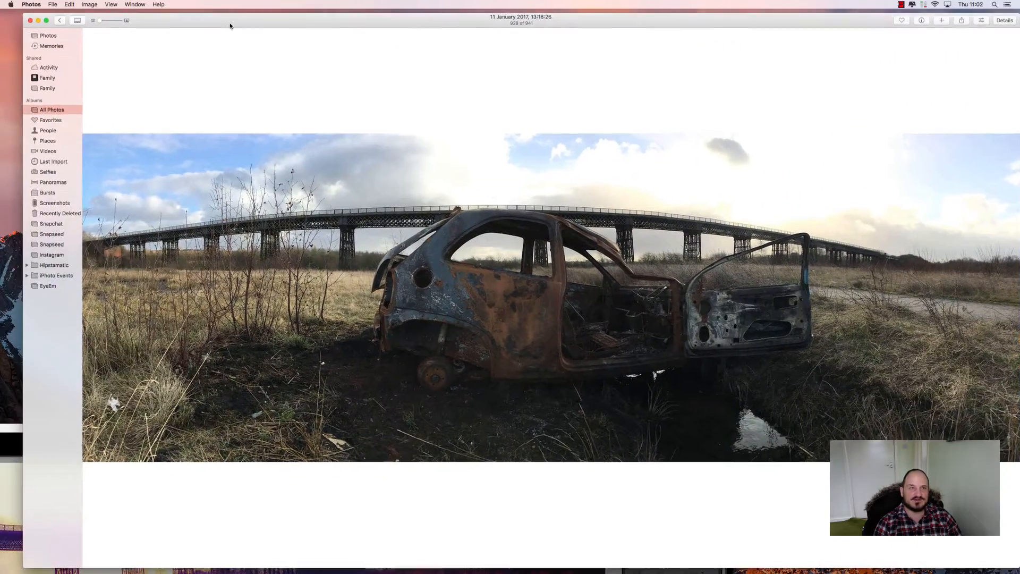
# Switch back to Lightroom and enlarge its window to fill the screen
pyautogui.moveTo(259, 571)
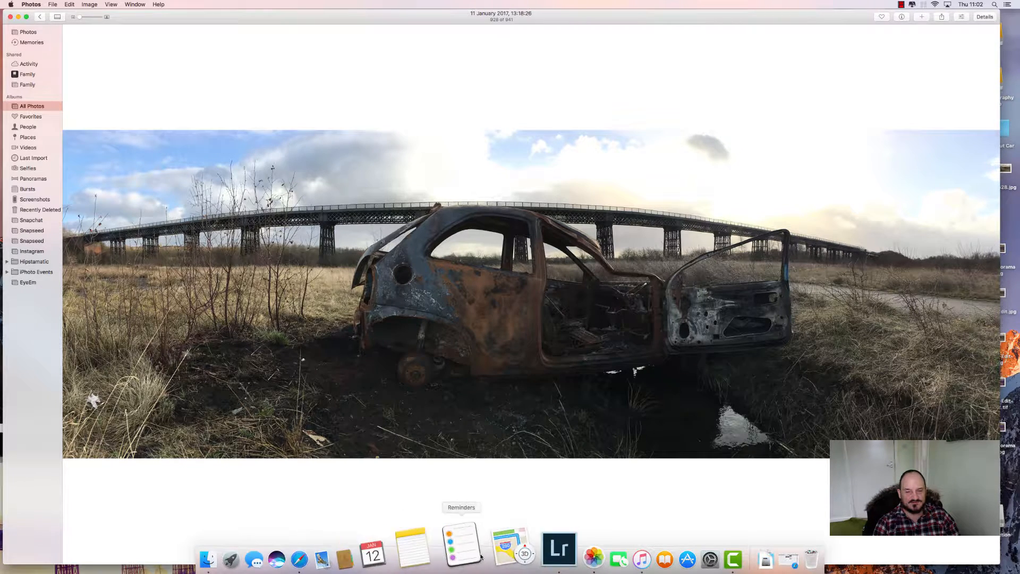
pyautogui.click(512, 554)
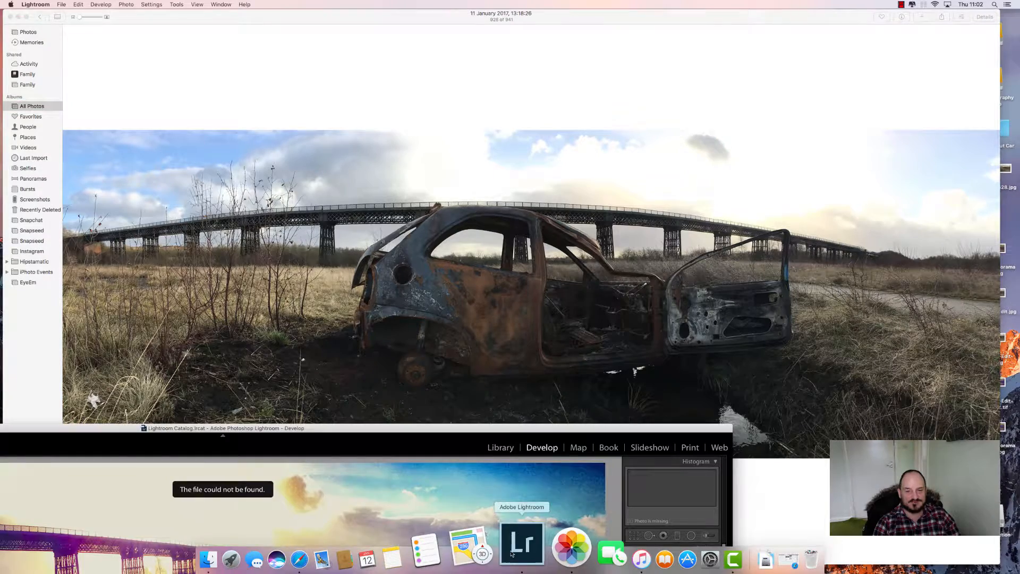
pyautogui.moveTo(398, 422); pyautogui.dragTo(523, 151)
pyautogui.doubleClick(523, 151)
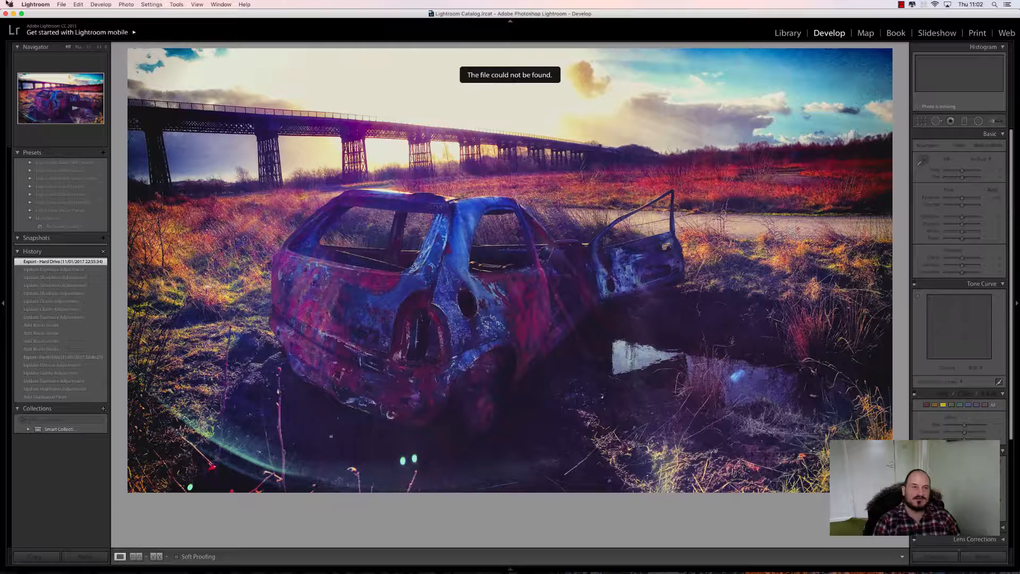
# Start a photo import and choose the Desktop folder as its source
pyautogui.click(61, 4)
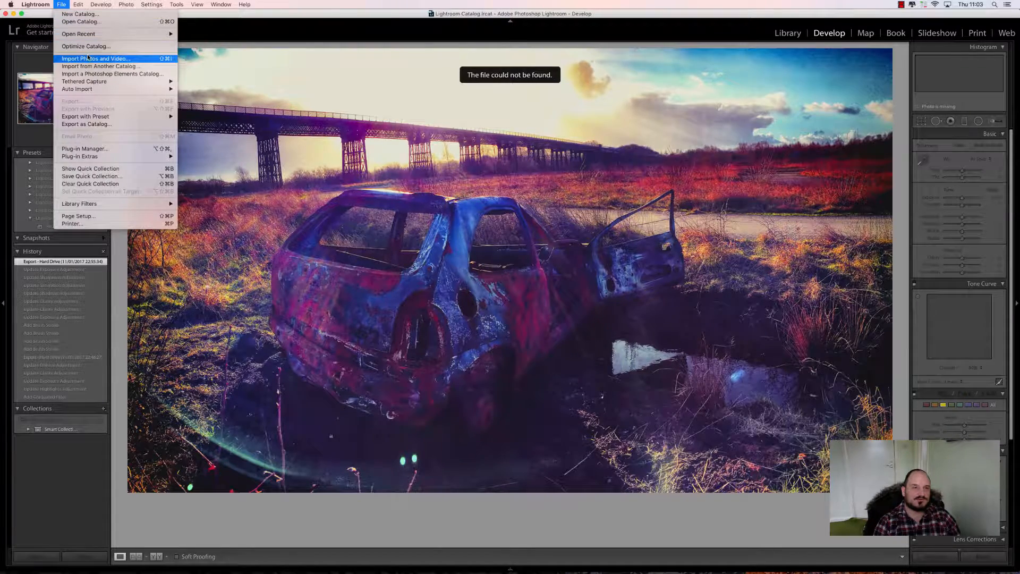
pyautogui.moveTo(110, 83)
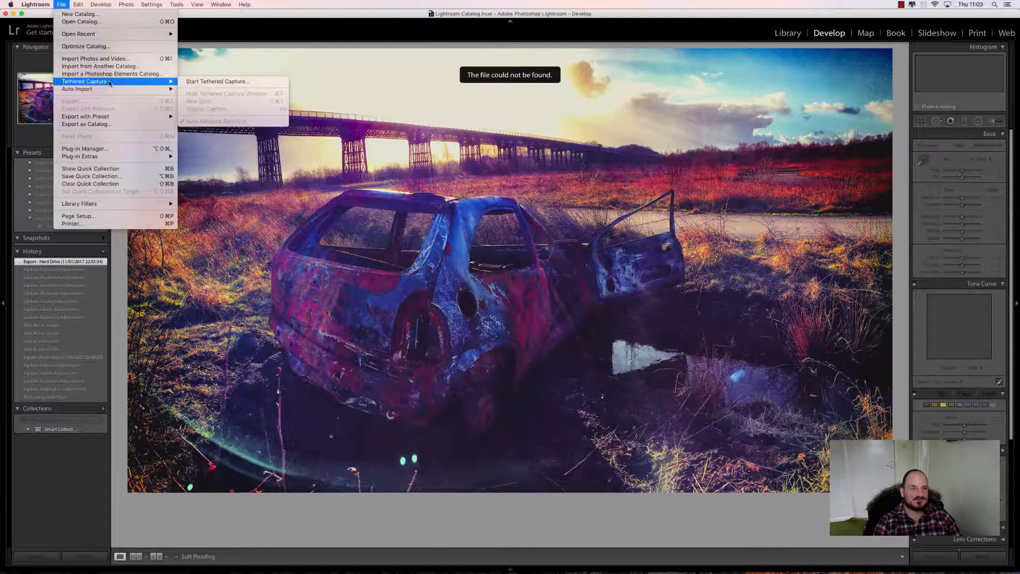
pyautogui.click(90, 59)
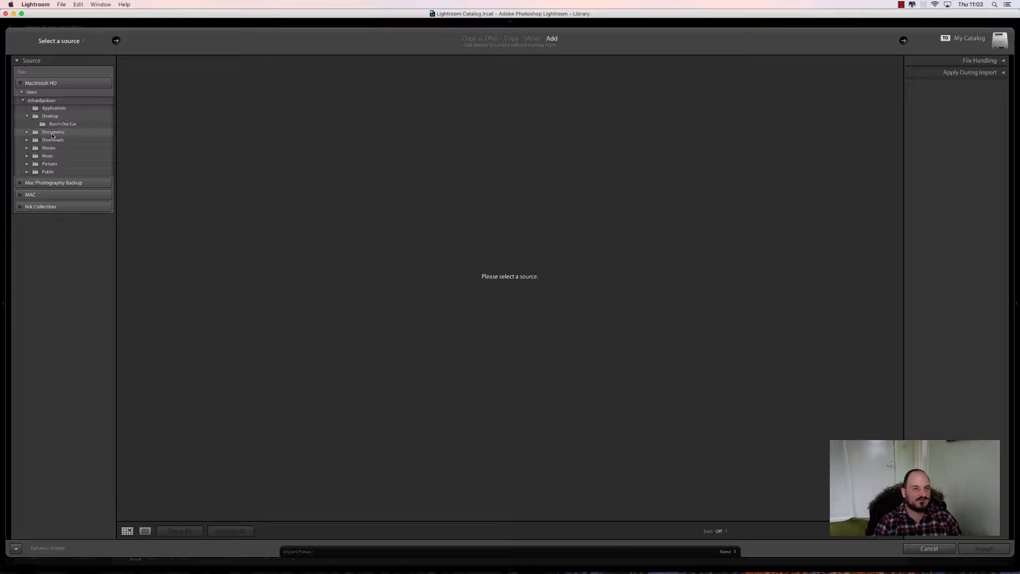
pyautogui.click(50, 115)
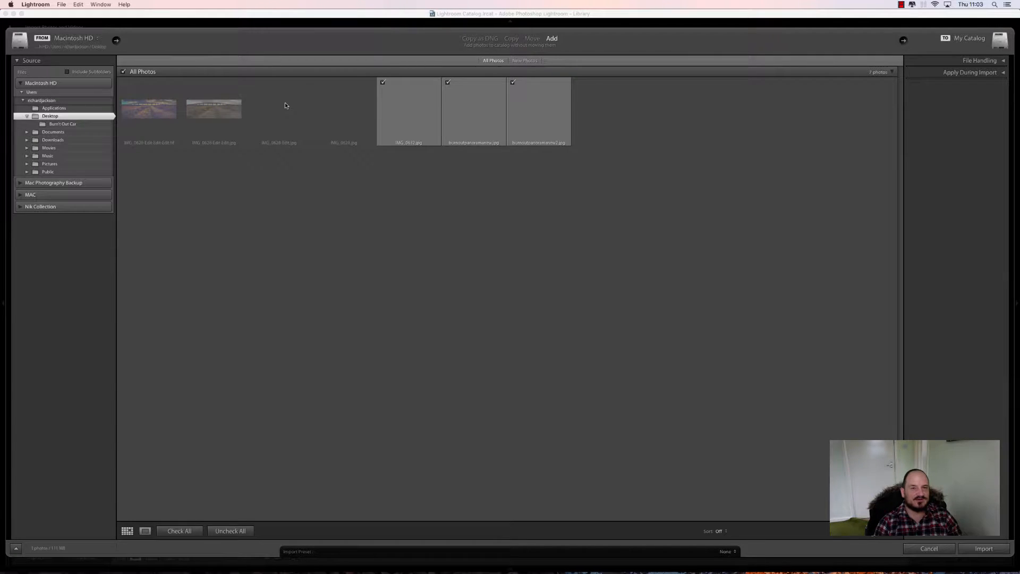
# Import only the burnt-out car panorama, excluding the two viaduct images, and open it in the Develop module
pyautogui.click(447, 83)
pyautogui.click(512, 83)
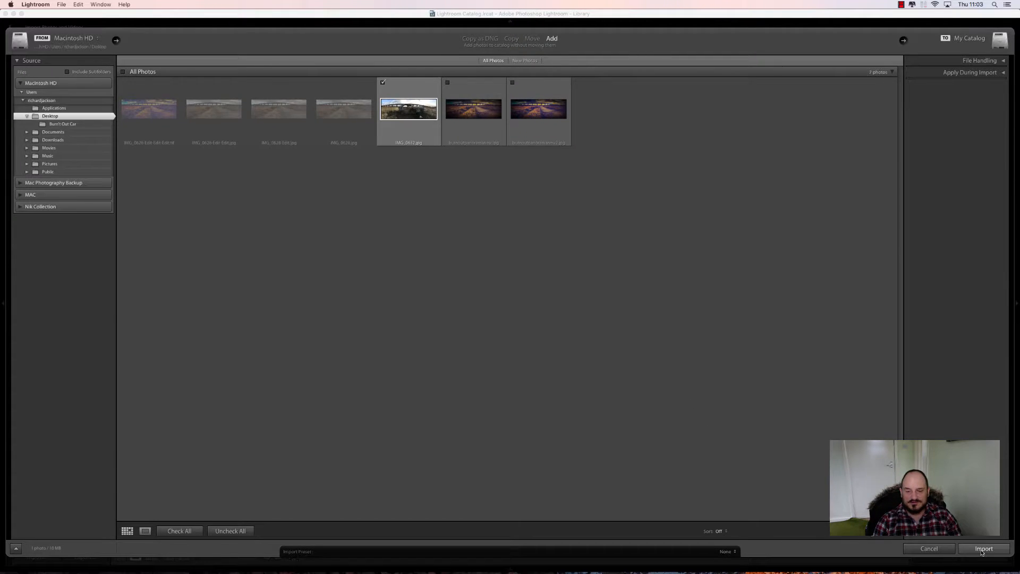
pyautogui.click(999, 548)
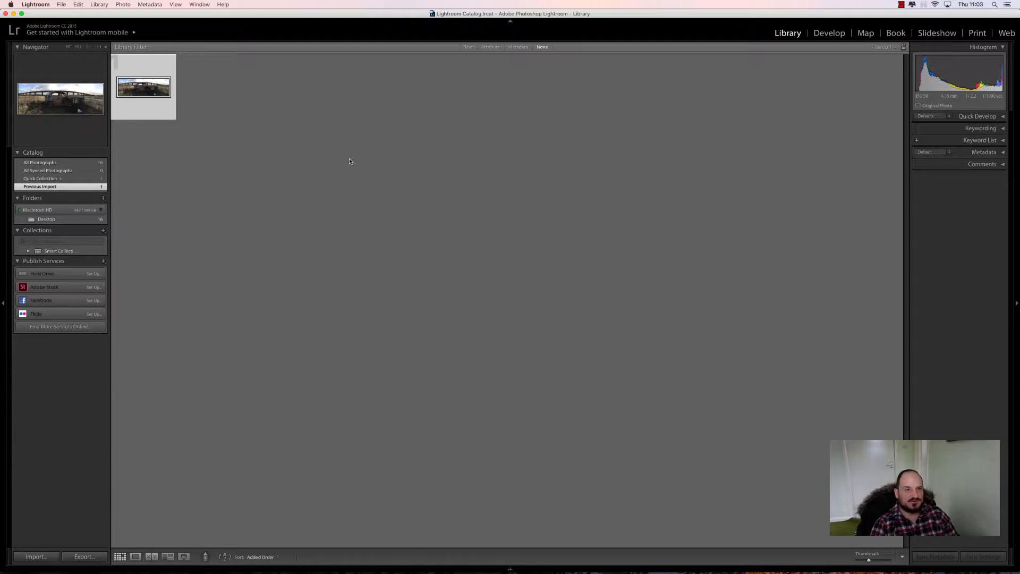
pyautogui.doubleClick(151, 94)
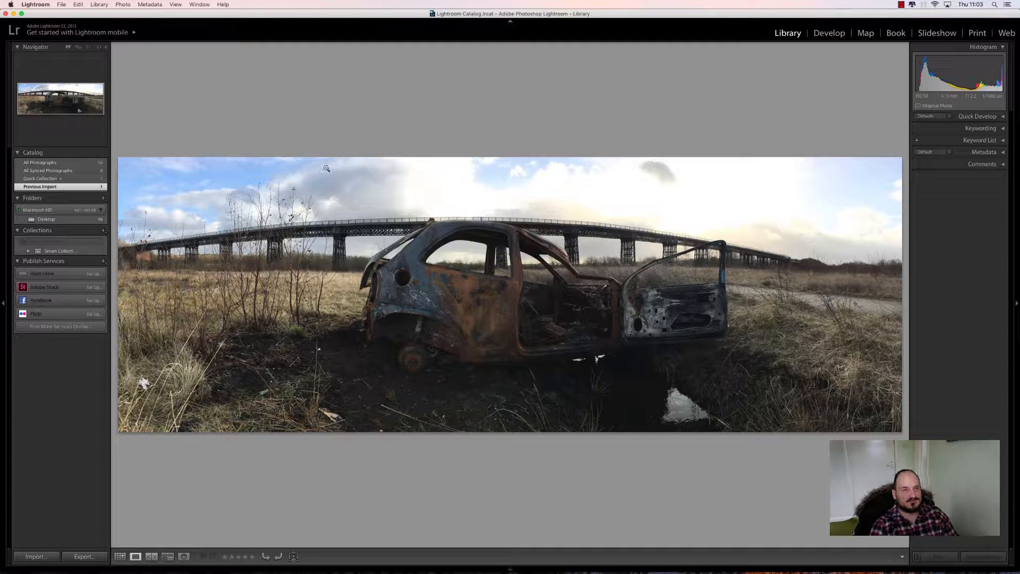
pyautogui.click(832, 33)
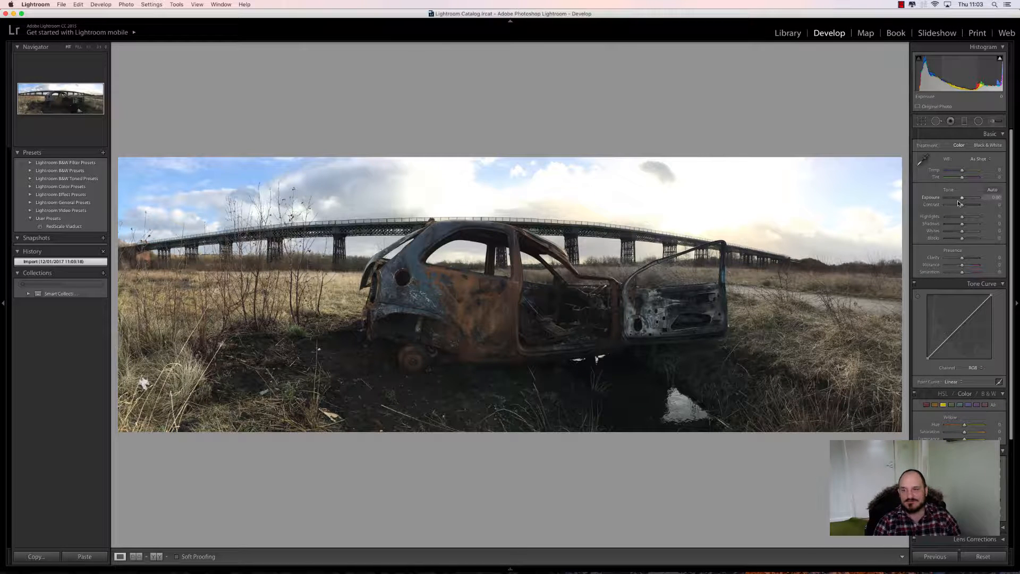
# Set Highlights to -100, Temp to +19, Tint to +37, Contrast to -16 and Shadows to +44, with Exposure reset to 0
pyautogui.moveTo(962, 217); pyautogui.dragTo(927, 221)
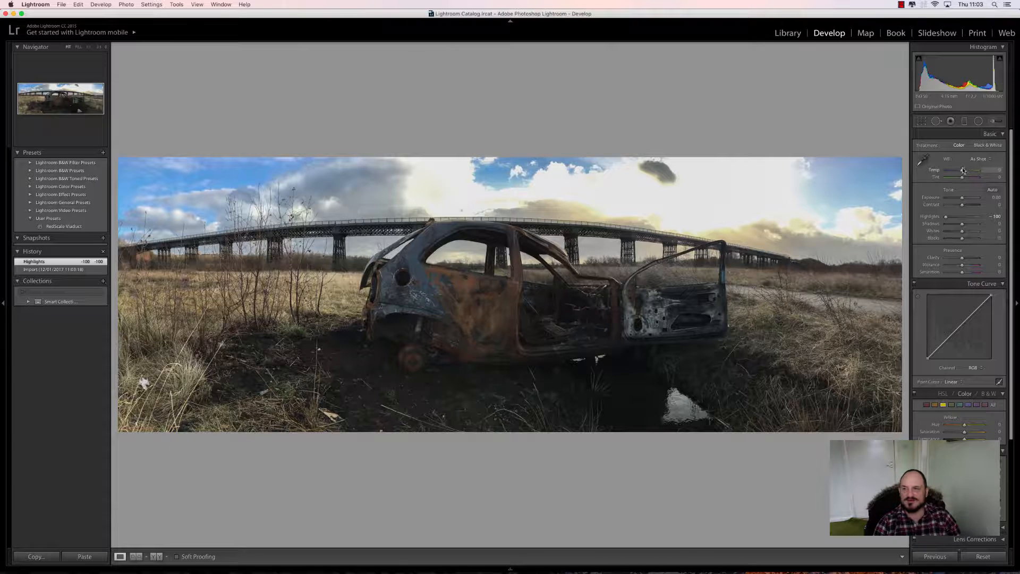
pyautogui.moveTo(962, 172)
pyautogui.mouseDown()
pyautogui.moveTo(973, 173)
pyautogui.moveTo(968, 180)
pyautogui.mouseUp()
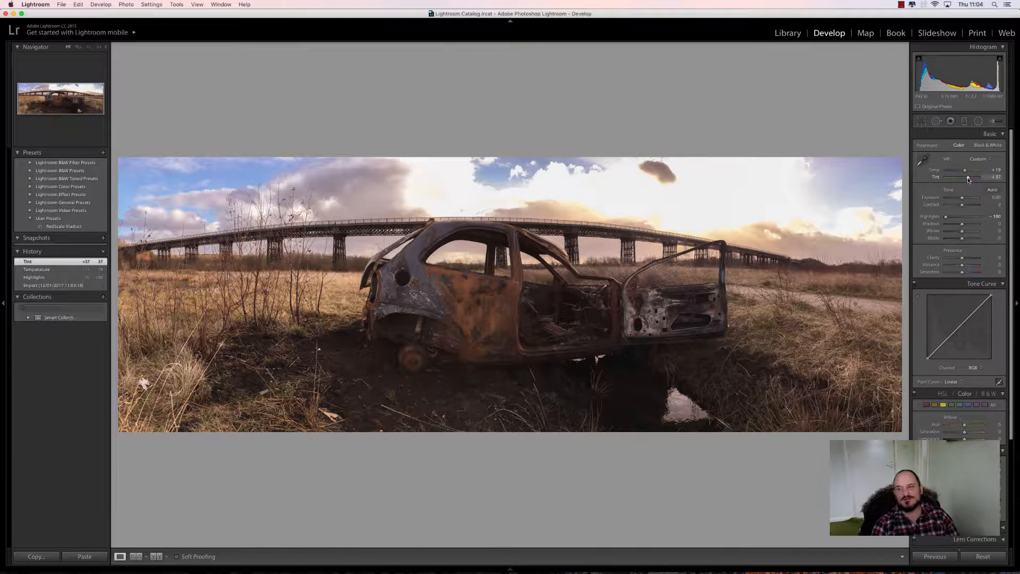
pyautogui.moveTo(961, 197); pyautogui.dragTo(962, 198)
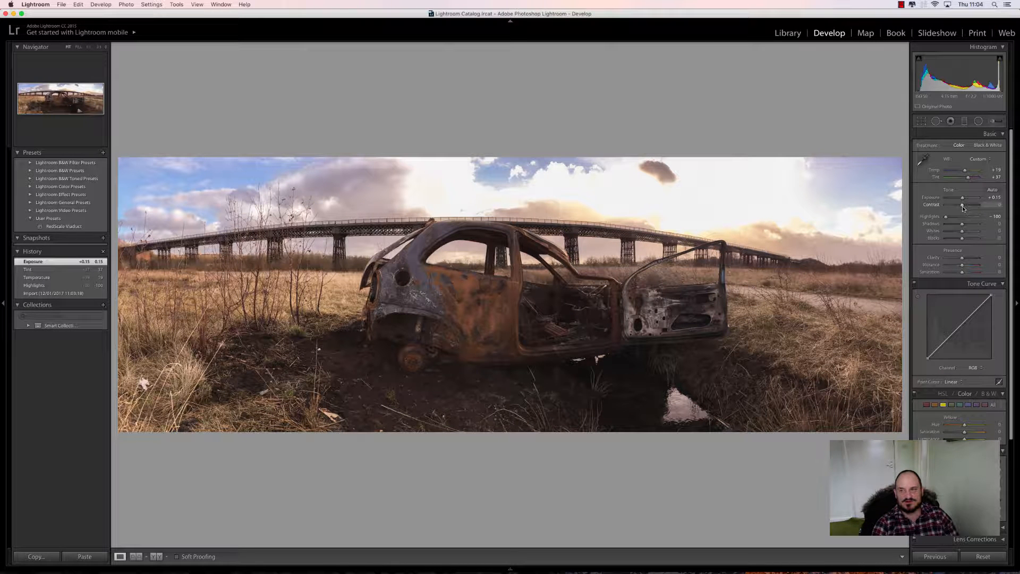
pyautogui.moveTo(963, 208); pyautogui.dragTo(960, 207)
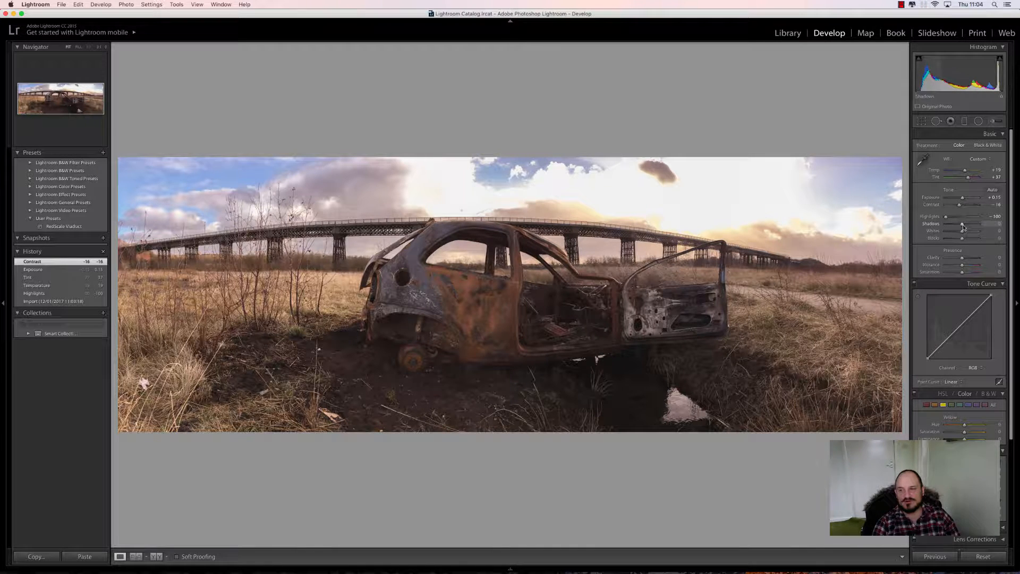
pyautogui.moveTo(966, 226); pyautogui.dragTo(962, 199)
pyautogui.doubleClick(963, 199)
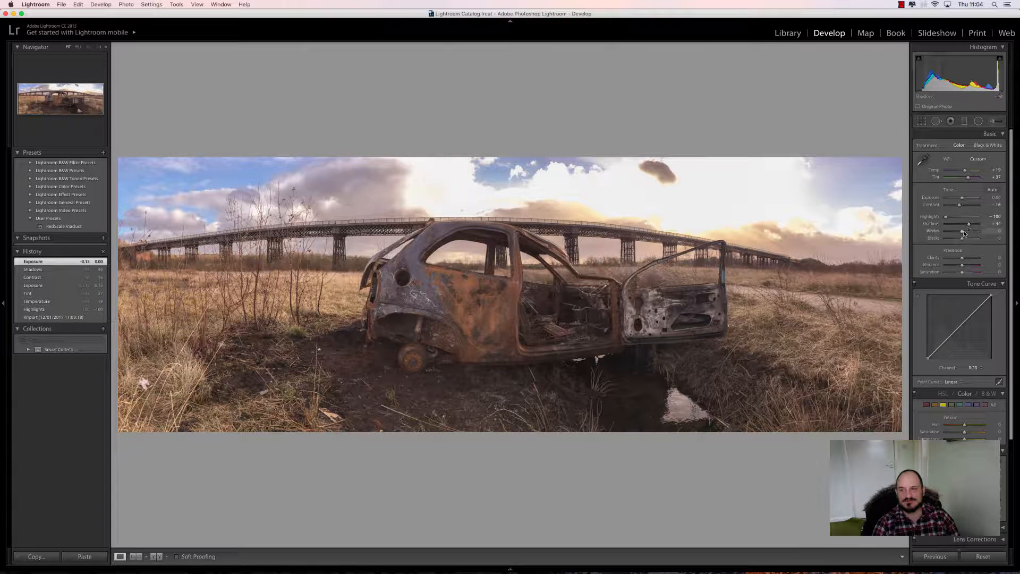
# Set Whites to -52, Clarity to +68, Vibrance to +95 and Saturation to +7
pyautogui.moveTo(963, 233); pyautogui.dragTo(972, 262)
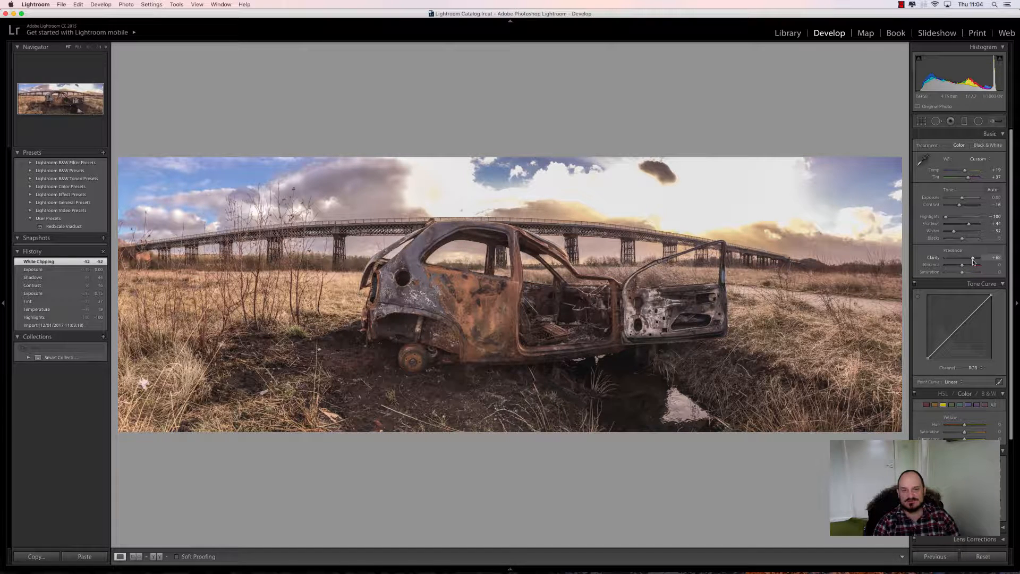
pyautogui.moveTo(973, 261); pyautogui.dragTo(973, 261)
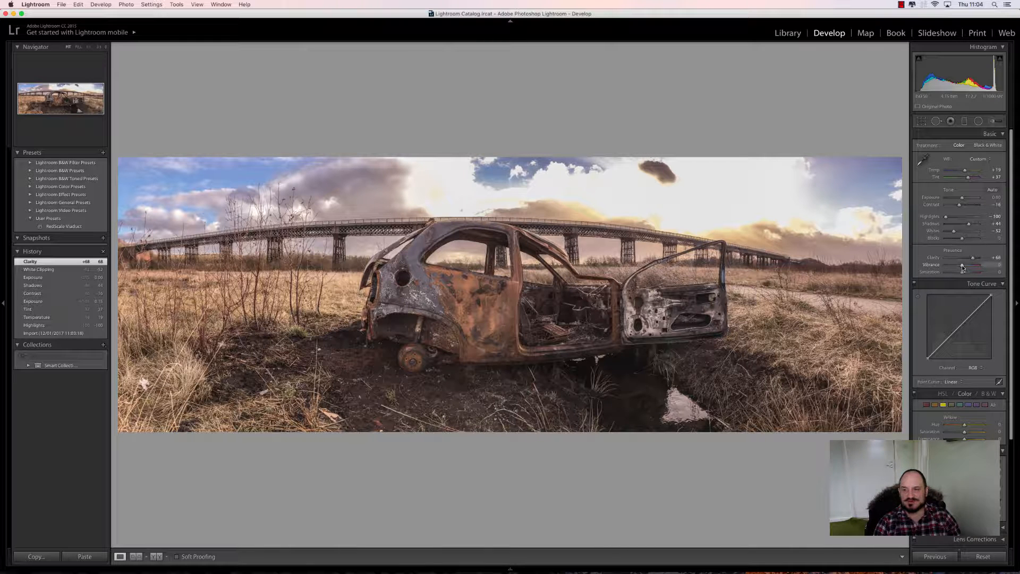
pyautogui.moveTo(963, 267); pyautogui.dragTo(978, 272)
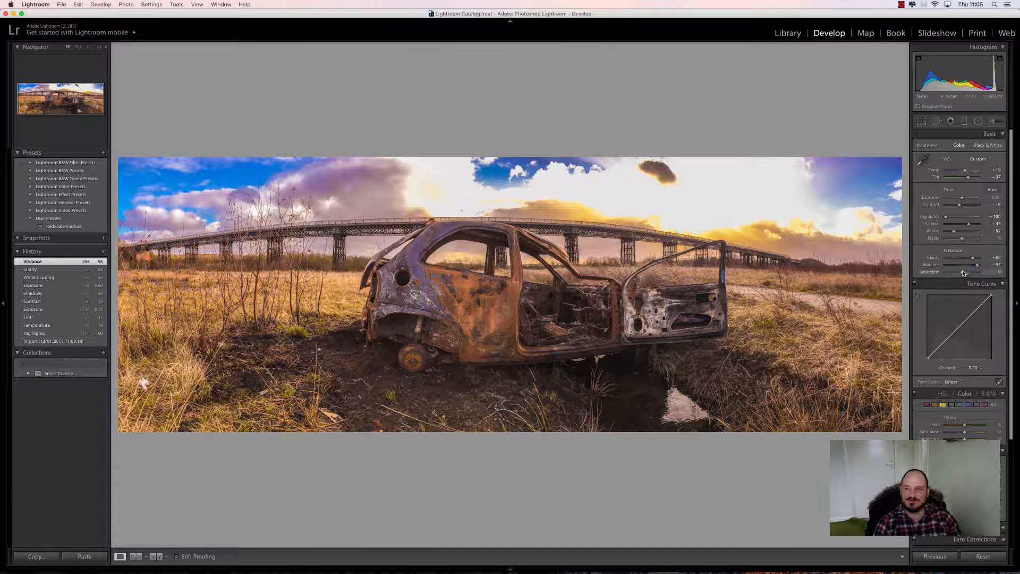
pyautogui.moveTo(961, 271); pyautogui.dragTo(964, 273)
# Lift the tone curve's black end and bend its lower part down, and compare the edit with the imported original in the history
pyautogui.scroll(-5, 950, 273)
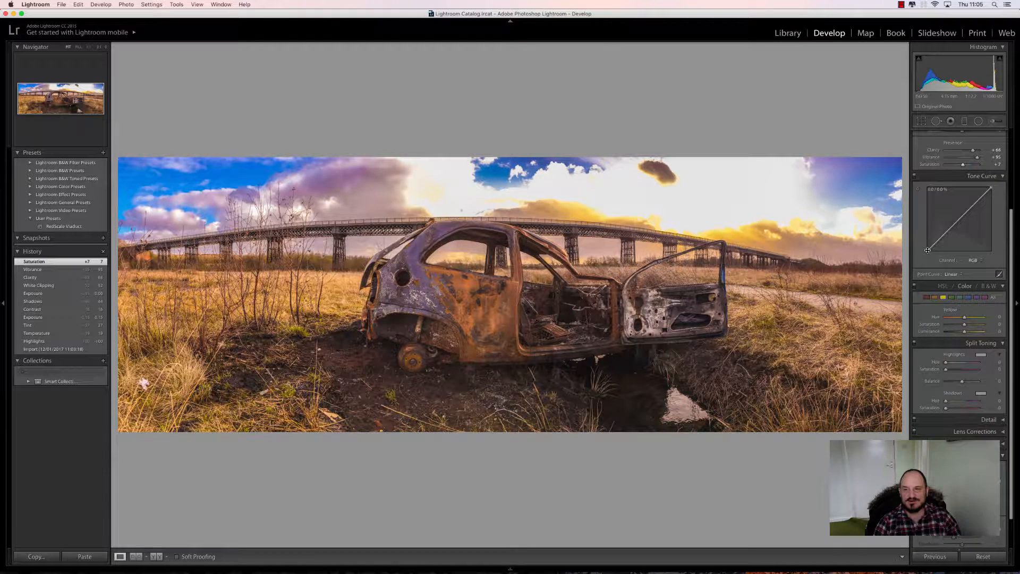
pyautogui.moveTo(928, 250); pyautogui.dragTo(945, 229)
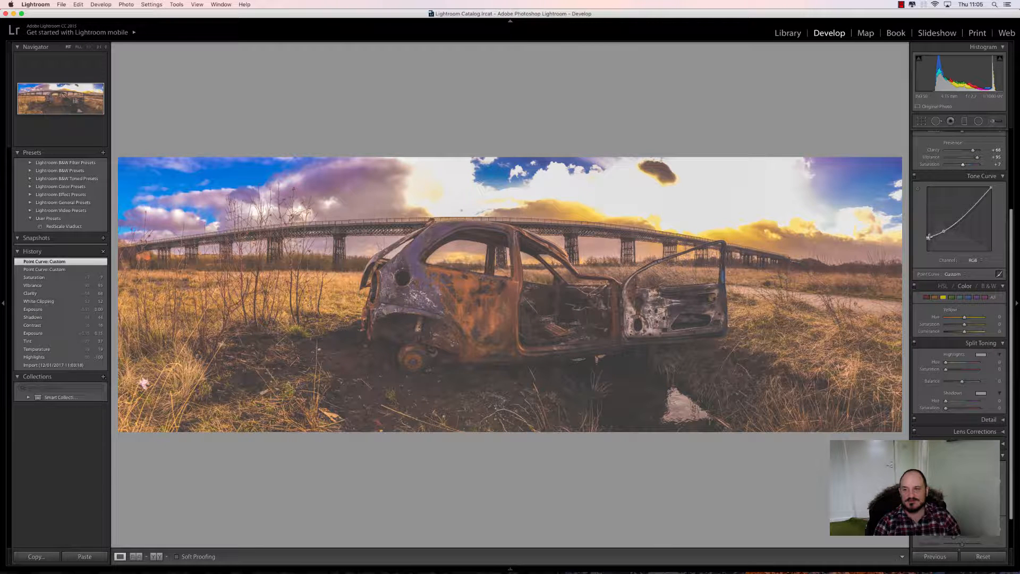
pyautogui.moveTo(928, 237); pyautogui.dragTo(943, 234)
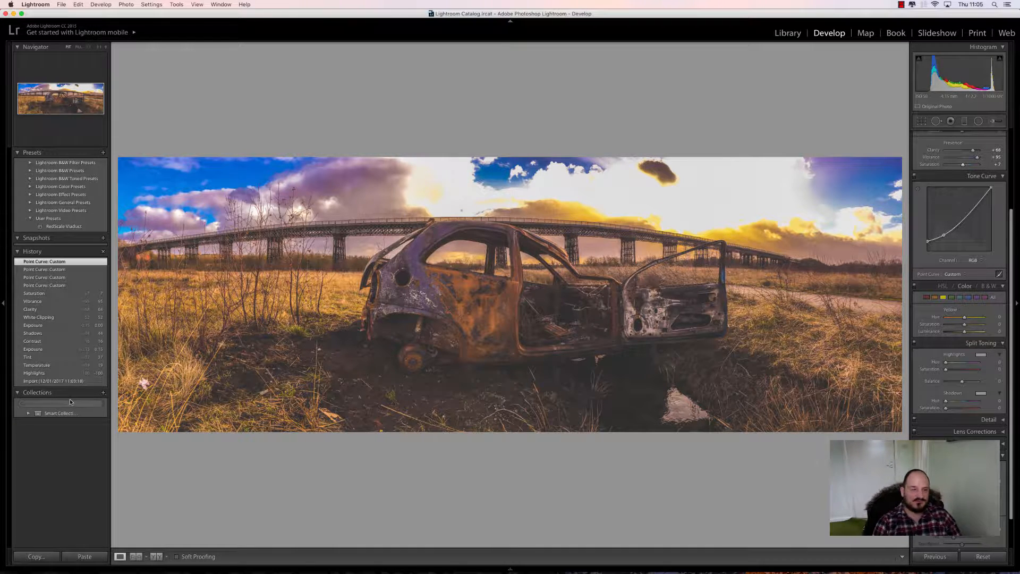
pyautogui.click(64, 381)
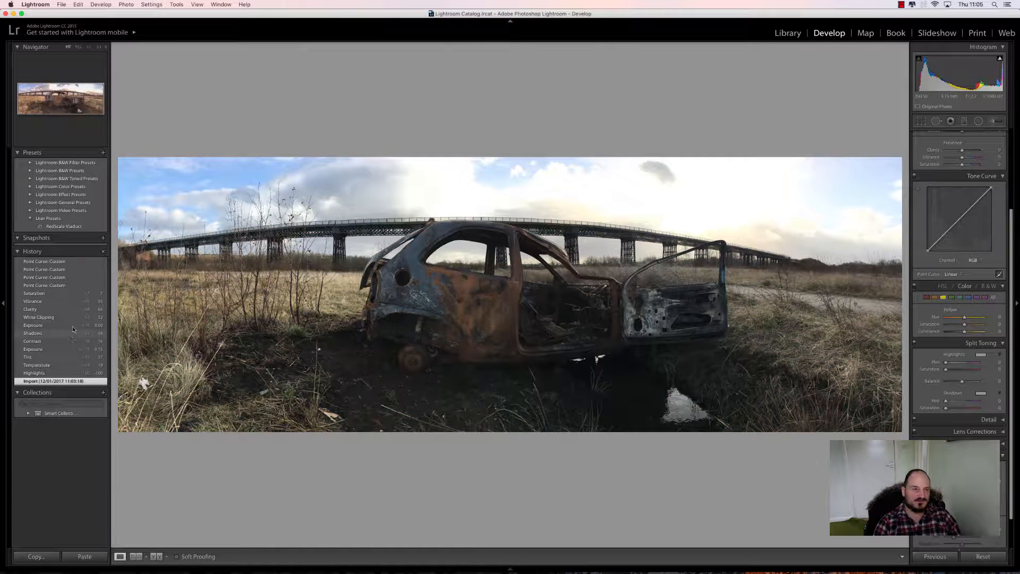
pyautogui.click(61, 262)
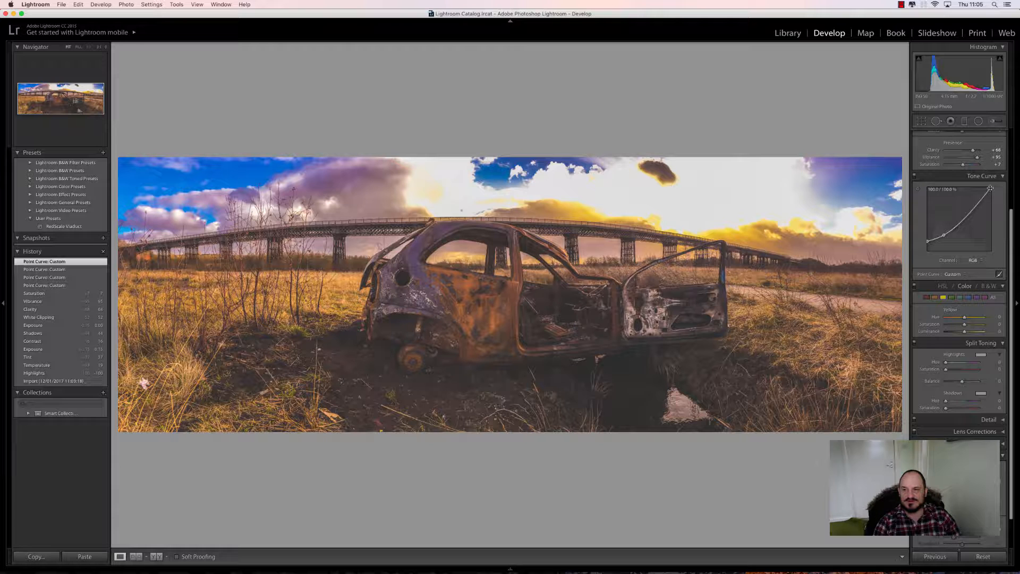
# Tint the split-toning highlights orange-yellow with hue 40 and saturation 41
pyautogui.scroll(-2, 976, 238)
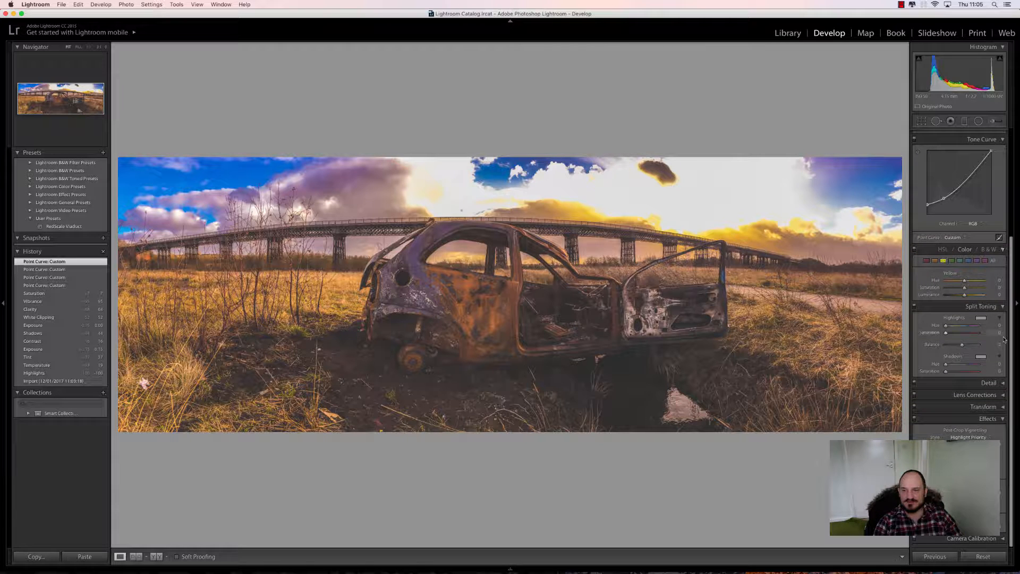
pyautogui.click(979, 318)
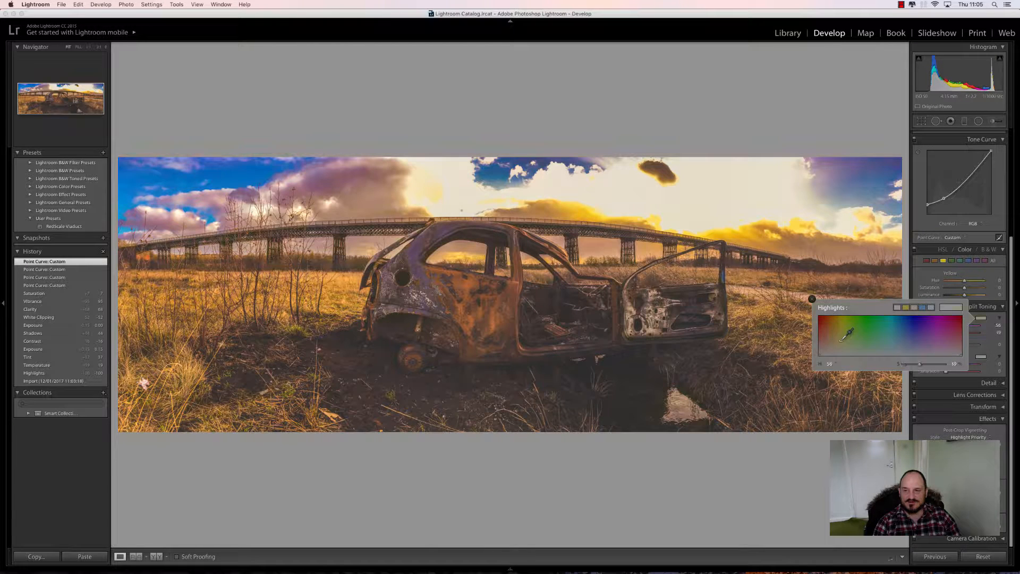
pyautogui.moveTo(841, 339); pyautogui.dragTo(834, 338)
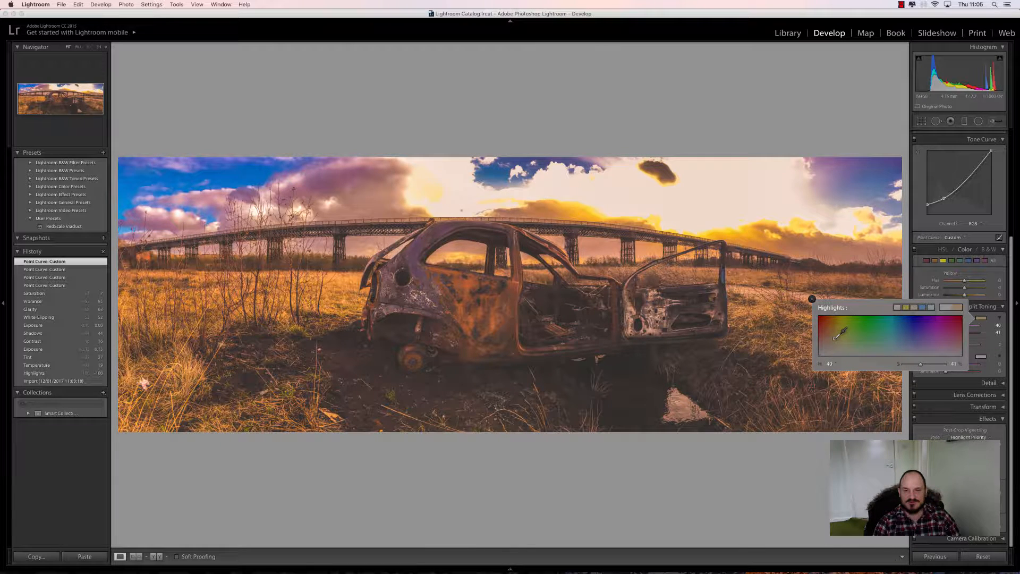
pyautogui.click(919, 271)
# Tint the split-toning shadows purple with hue 269 and saturation 34, and set the balance to +10
pyautogui.click(980, 357)
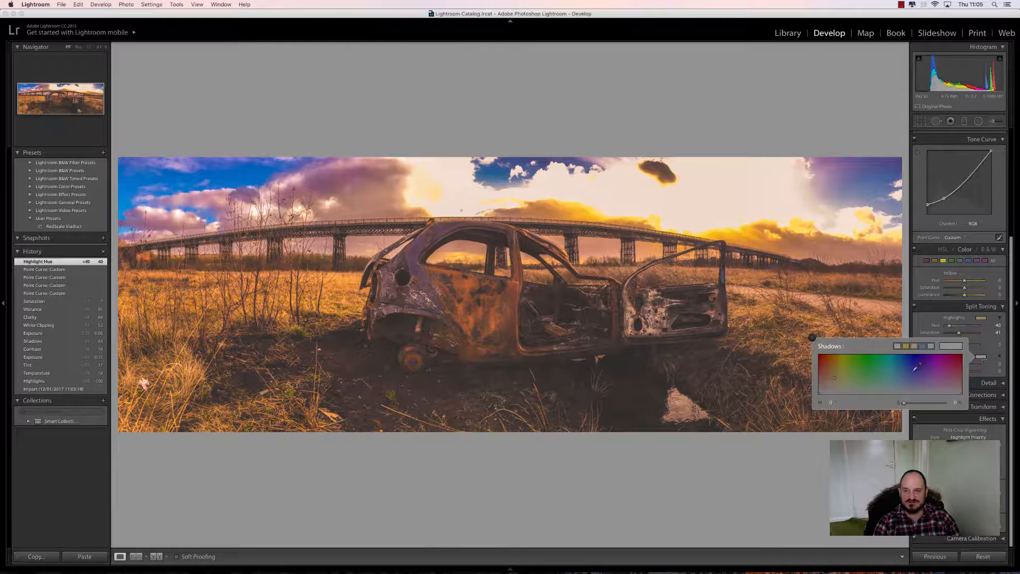
pyautogui.moveTo(929, 376); pyautogui.dragTo(925, 377)
pyautogui.click(913, 302)
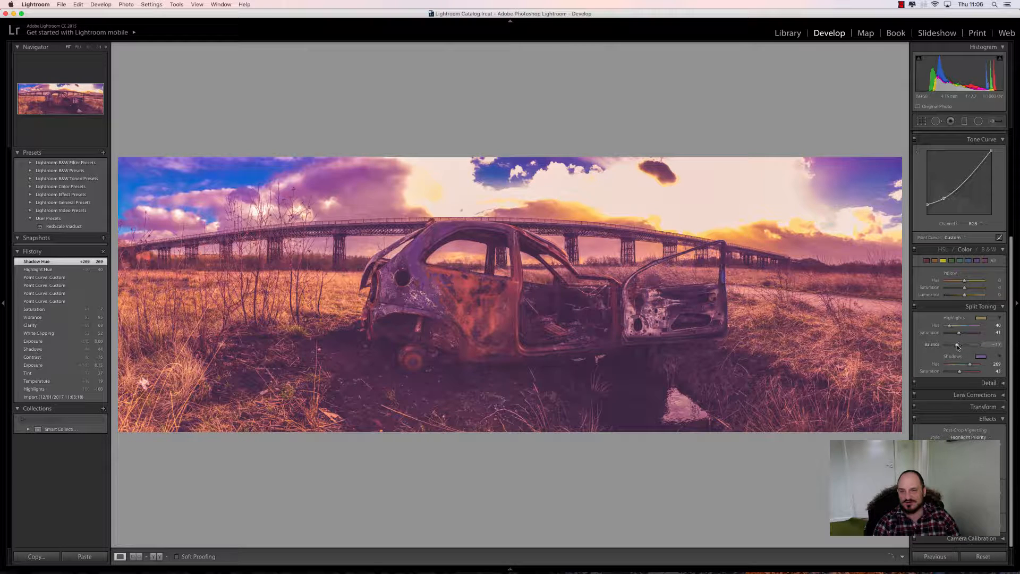
pyautogui.moveTo(958, 346); pyautogui.dragTo(956, 373)
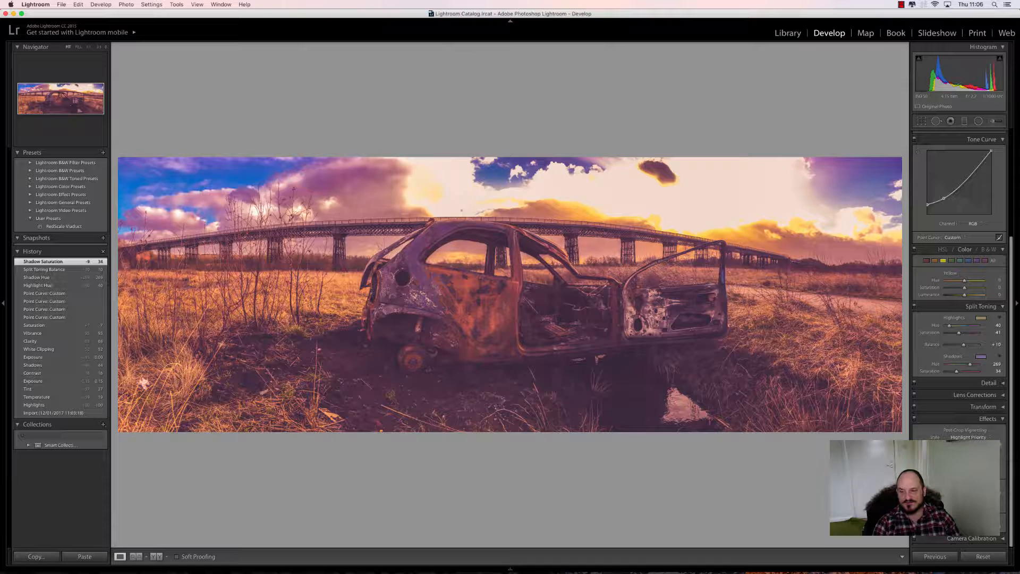
# Add a dark post-crop vignette in the Paint Overlay style and set its amount to -33
pyautogui.moveTo(965, 444); pyautogui.dragTo(954, 473)
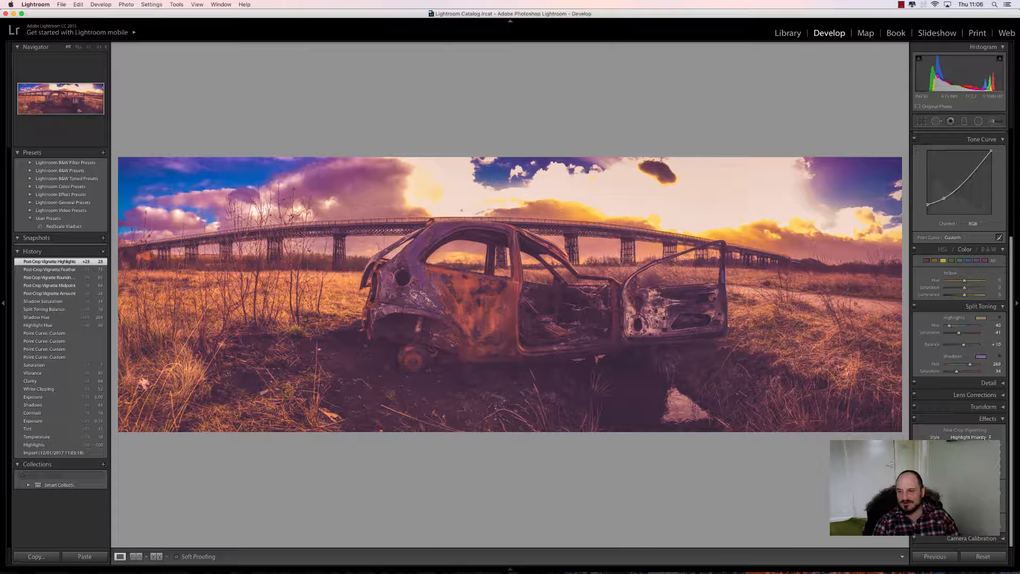
pyautogui.click(988, 437)
pyautogui.click(972, 458)
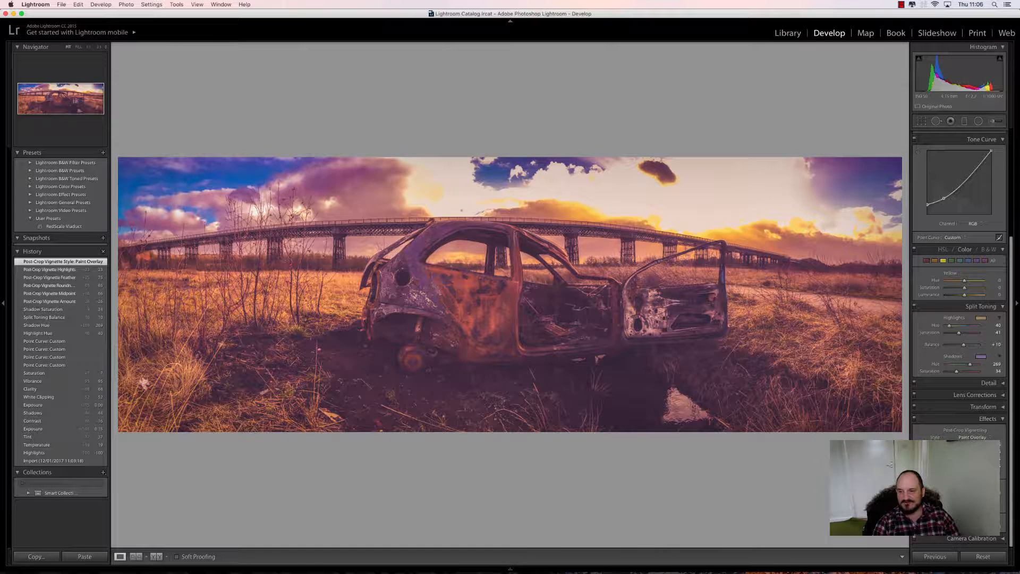
pyautogui.moveTo(958, 444); pyautogui.dragTo(956, 444)
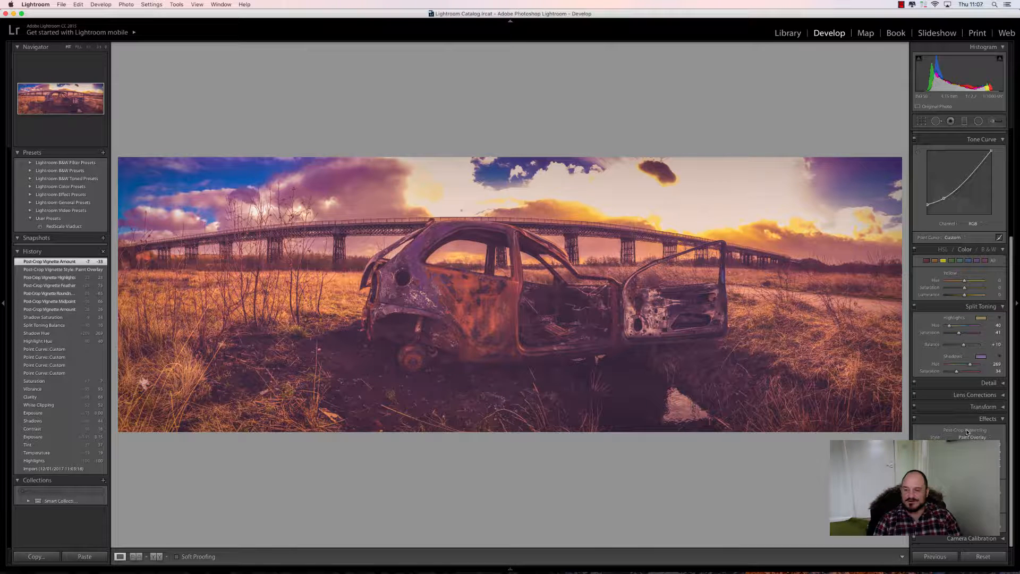
pyautogui.moveTo(967, 526); pyautogui.dragTo(971, 525)
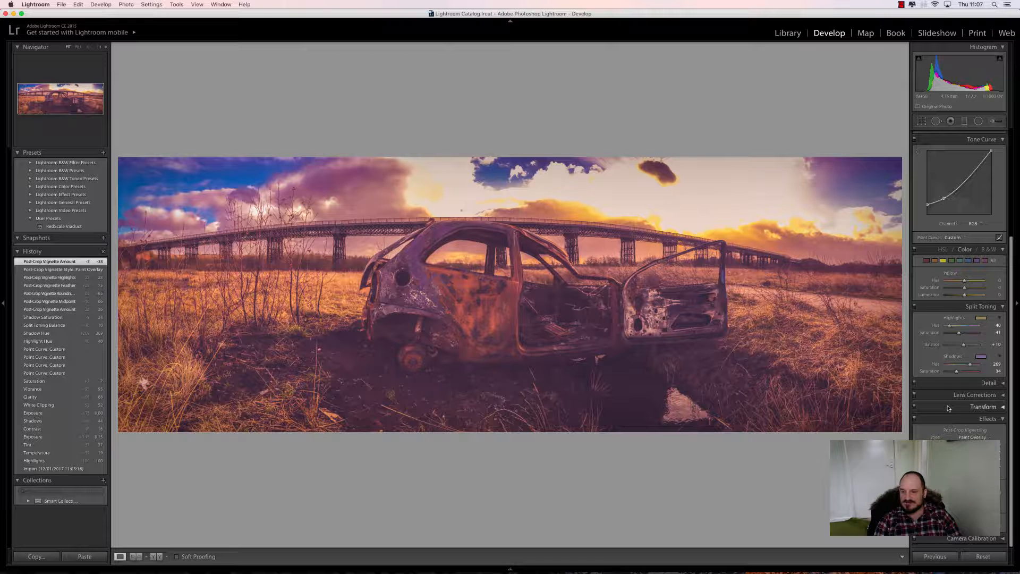
# Raise Clarity to +92 and lift the middle of the tone curve with an added point
pyautogui.scroll(3, 959, 393)
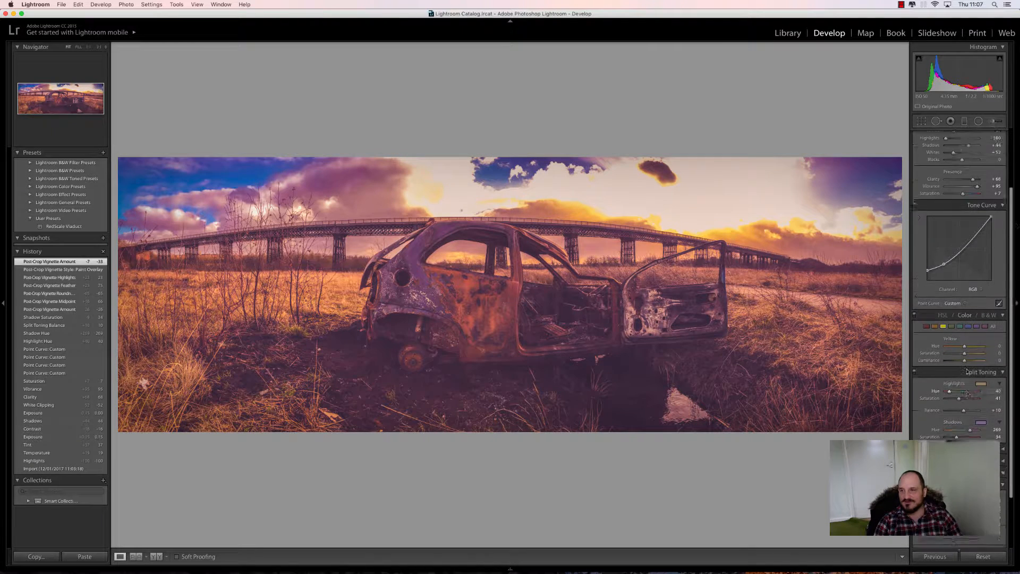
pyautogui.scroll(4, 967, 393)
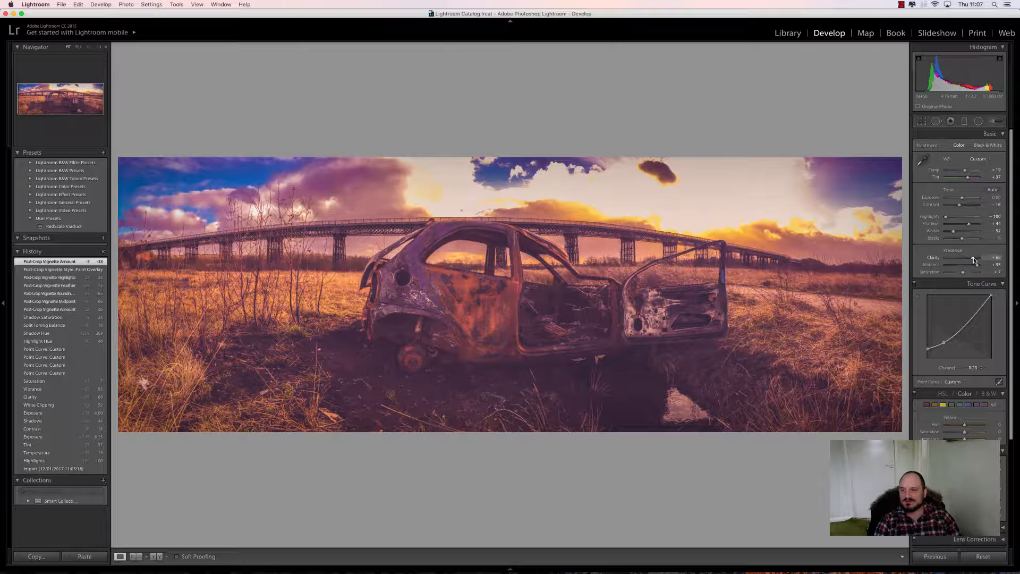
pyautogui.moveTo(973, 258); pyautogui.dragTo(977, 259)
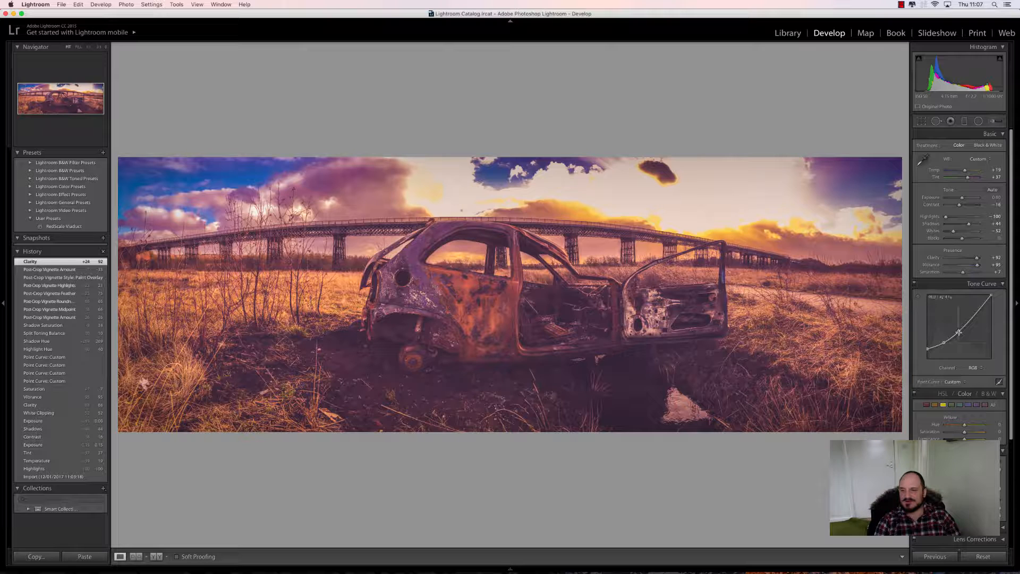
pyautogui.moveTo(957, 330); pyautogui.dragTo(955, 332)
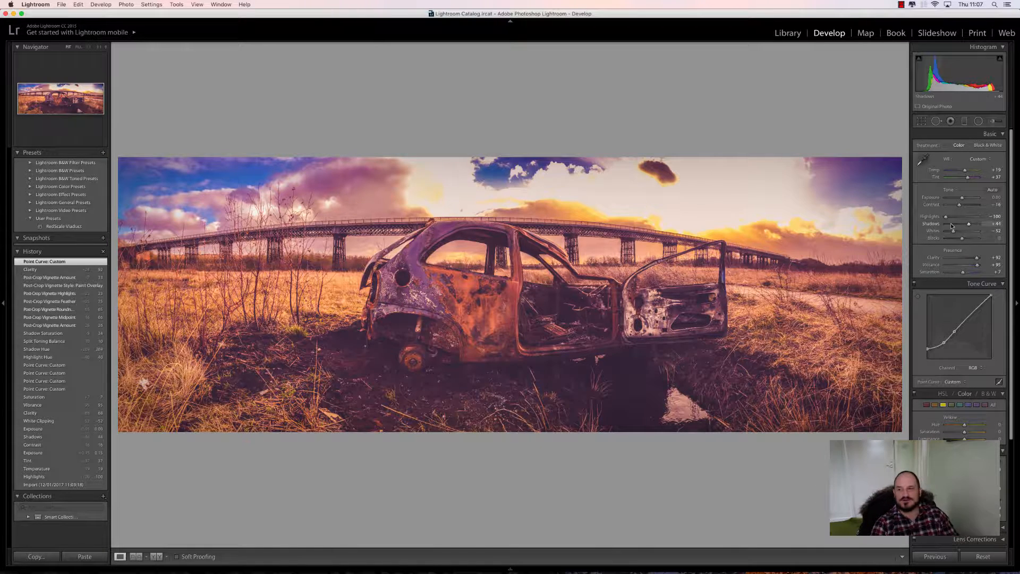
# Strengthen the post-crop vignette to an amount of -65, adjust its roundness, and set its midpoint to 66
pyautogui.scroll(-5, 956, 372)
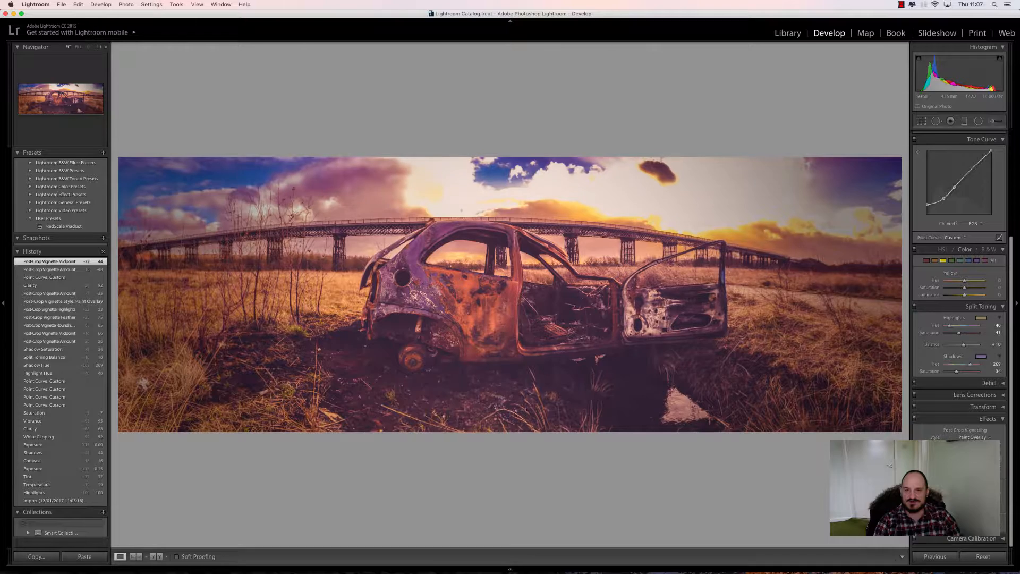
pyautogui.moveTo(949, 458)
pyautogui.mouseDown()
pyautogui.moveTo(972, 458)
pyautogui.moveTo(950, 444)
pyautogui.mouseUp()
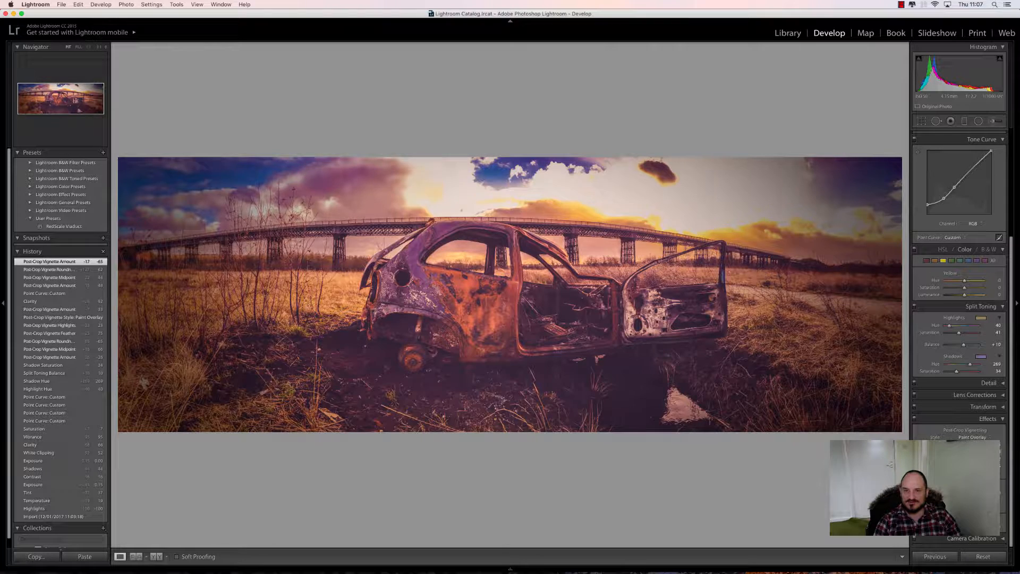
pyautogui.moveTo(960, 451); pyautogui.dragTo(968, 452)
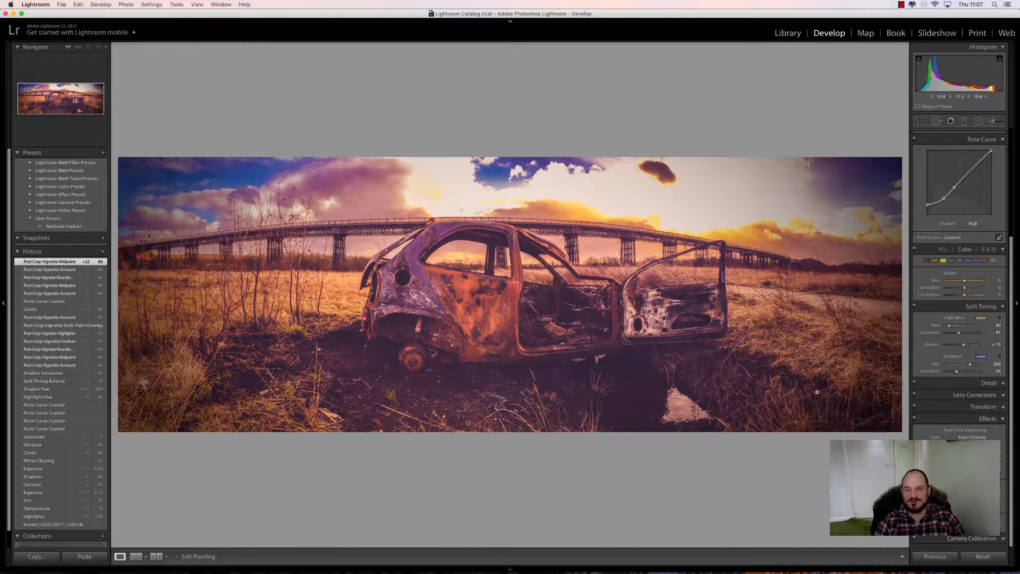
# Add a graduated filter rising from the ground to the car, with exposure 1.13 and clarity 100, and extend its upper edge
pyautogui.click(965, 122)
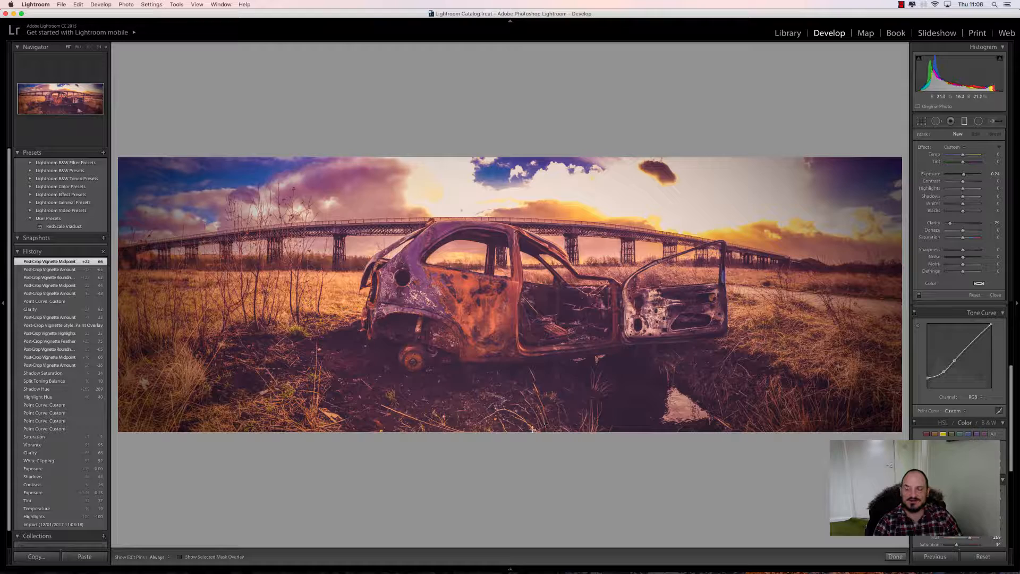
pyautogui.moveTo(531, 433); pyautogui.dragTo(526, 338)
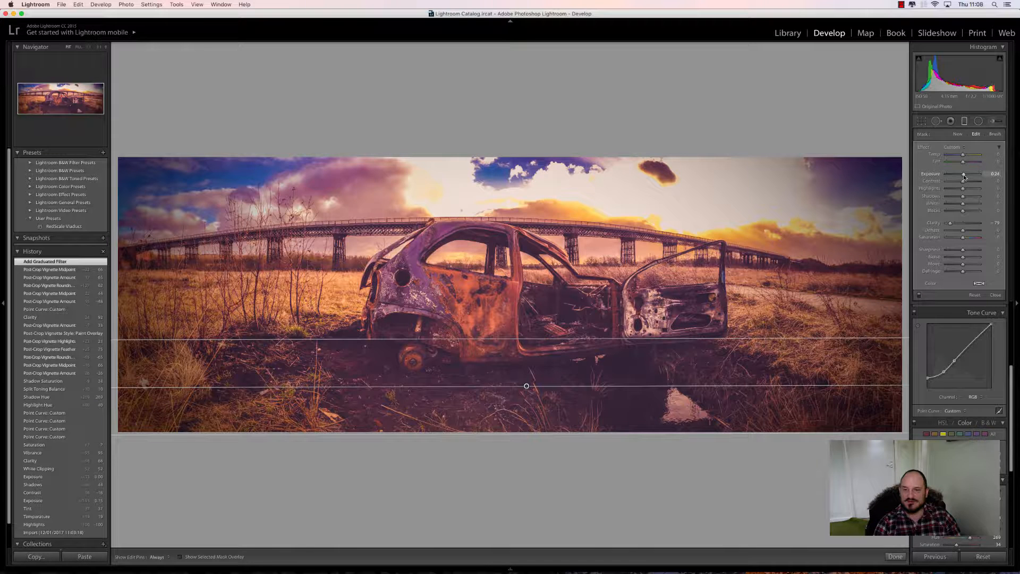
pyautogui.moveTo(964, 177); pyautogui.dragTo(967, 179)
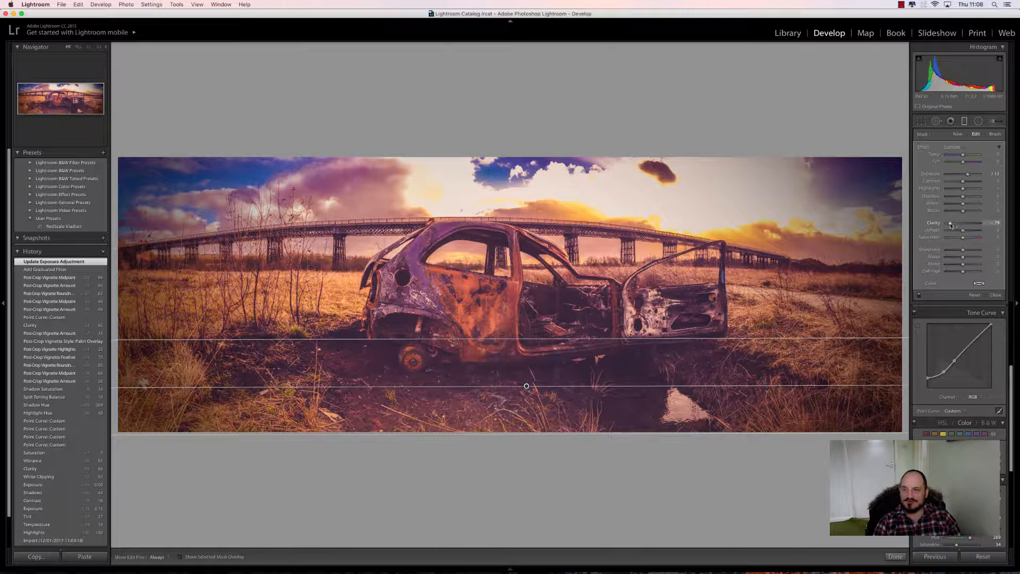
pyautogui.moveTo(951, 225); pyautogui.dragTo(981, 228)
pyautogui.moveTo(652, 337); pyautogui.dragTo(653, 280)
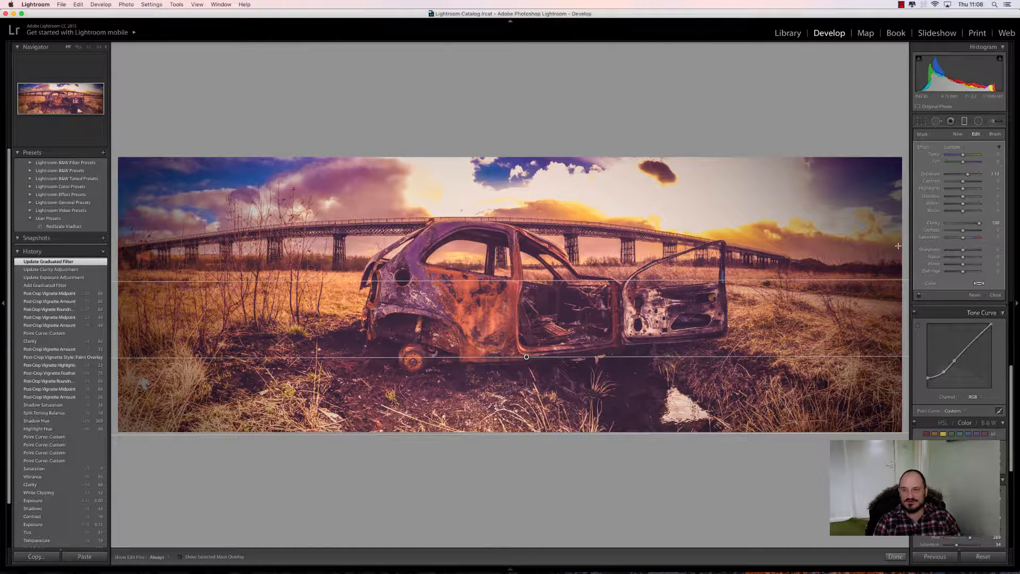
pyautogui.click(994, 295)
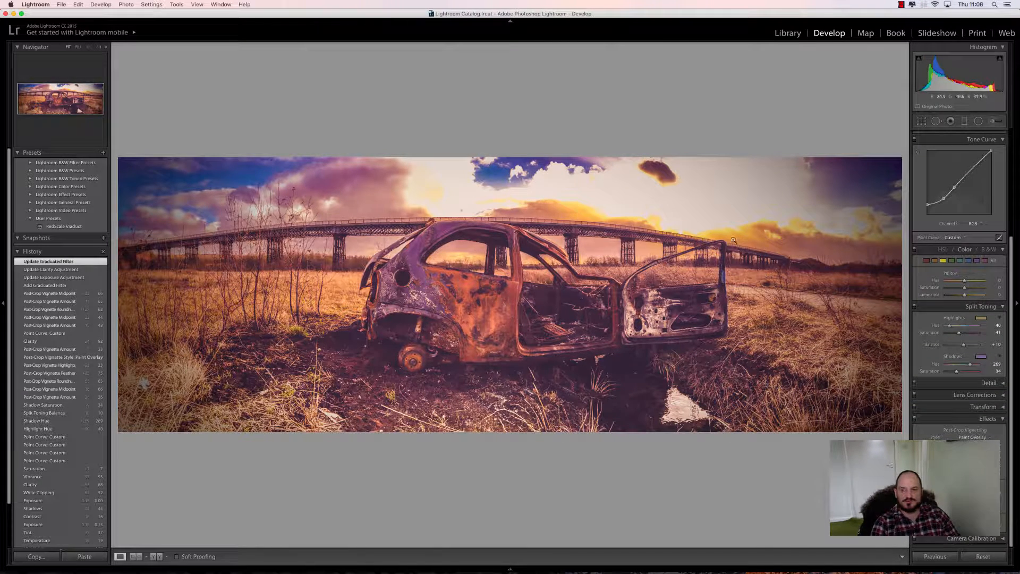
# Add a second, shallower graduated filter along the photo's bottom edge and darken its exposure to -1.23
pyautogui.click(964, 121)
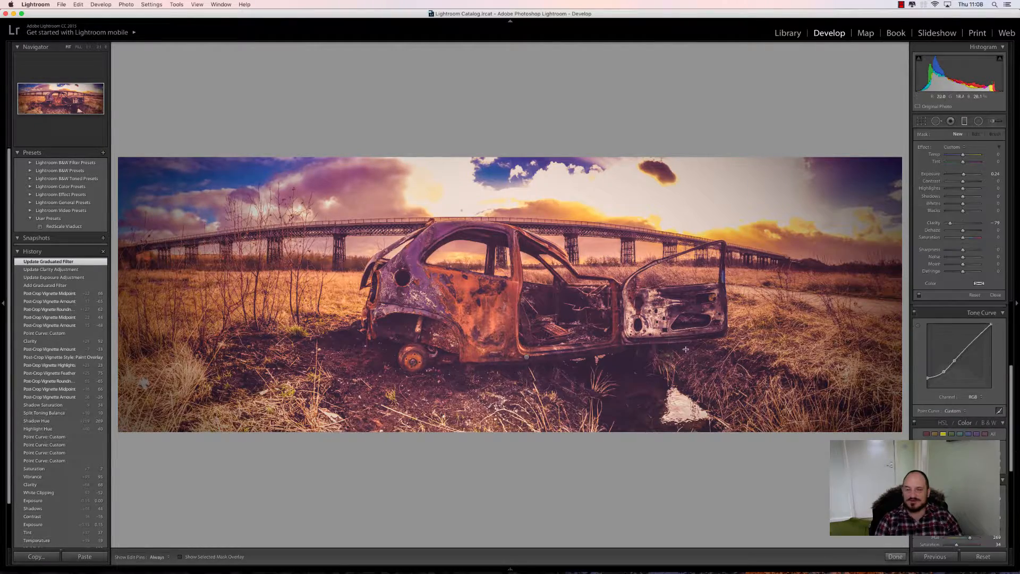
pyautogui.moveTo(521, 434); pyautogui.dragTo(520, 383)
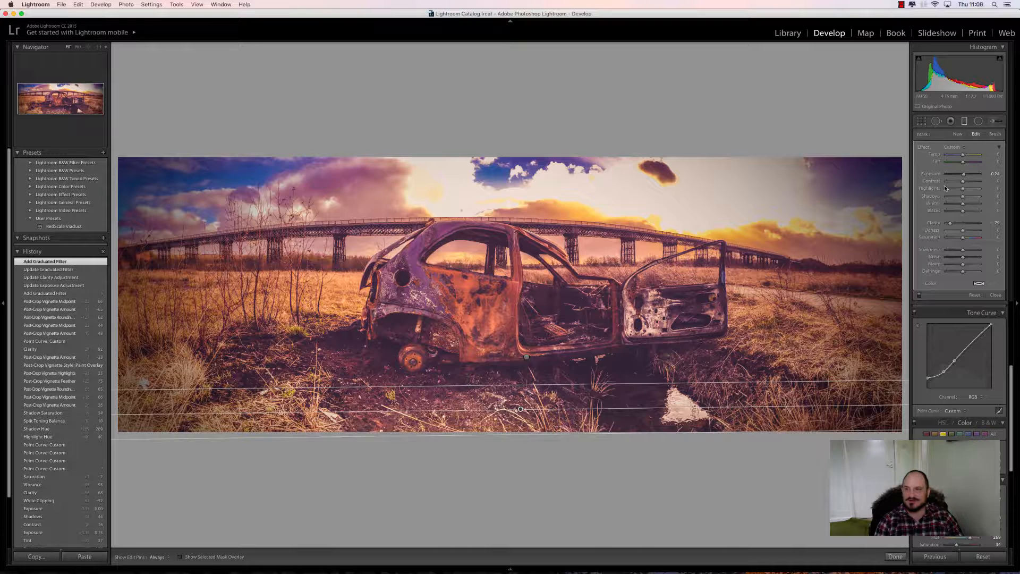
pyautogui.moveTo(964, 175); pyautogui.dragTo(957, 175)
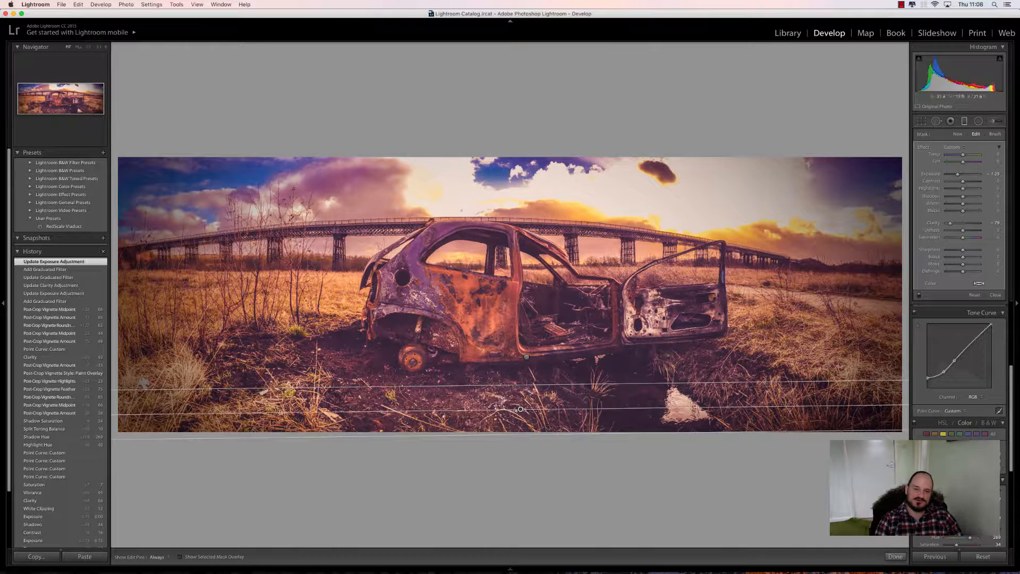
pyautogui.click(894, 556)
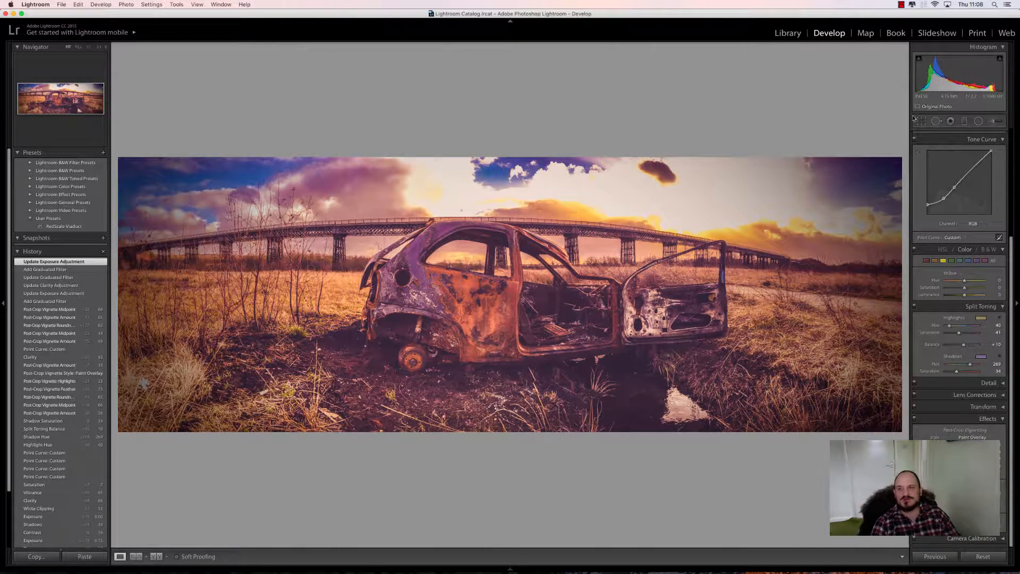
# Add a graduated filter down over the sky with clarity 22, highlights -52 and shadows -50, and reduce its exposure
pyautogui.click(964, 121)
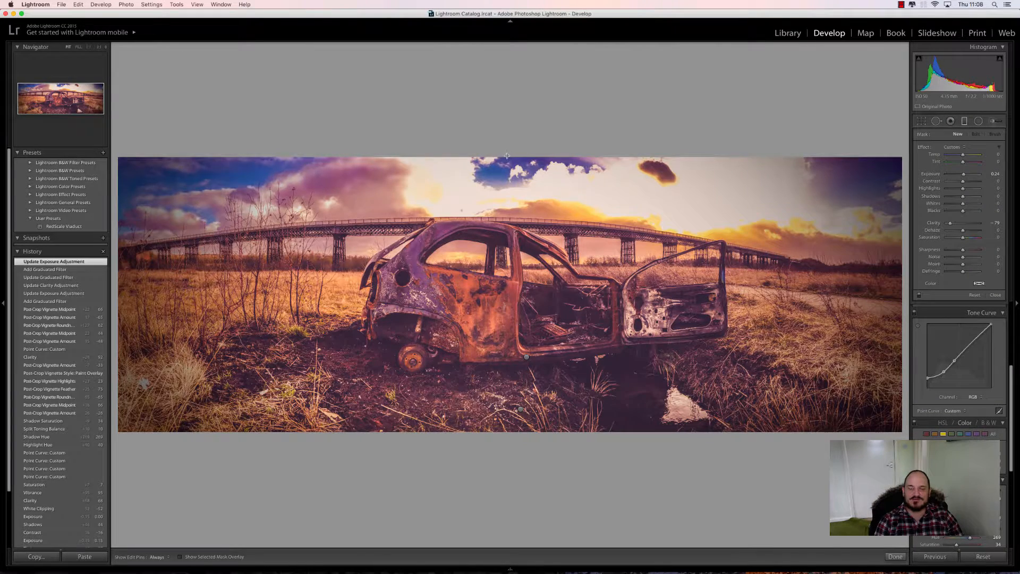
pyautogui.moveTo(506, 155); pyautogui.dragTo(505, 263)
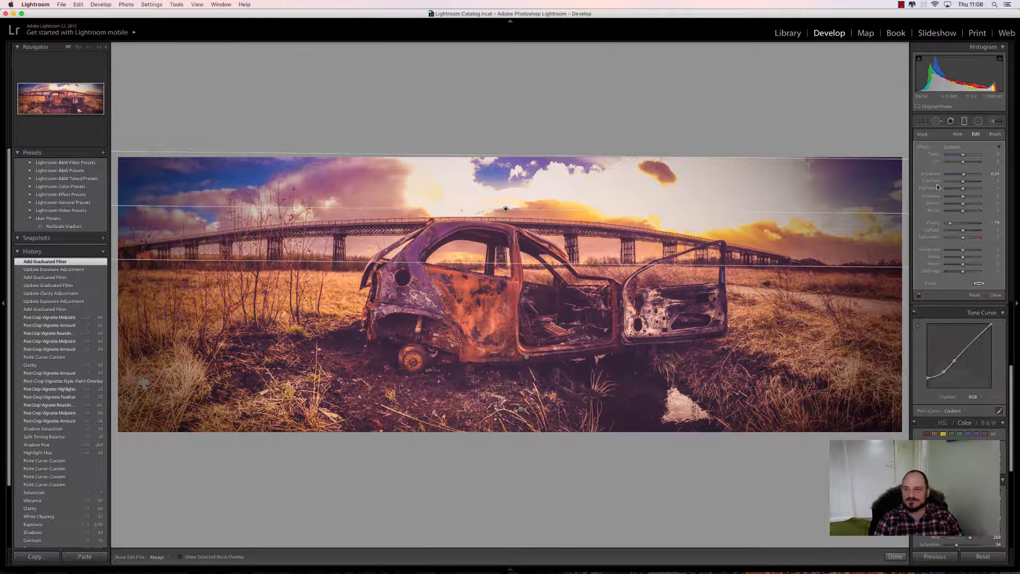
pyautogui.moveTo(956, 221); pyautogui.dragTo(966, 225)
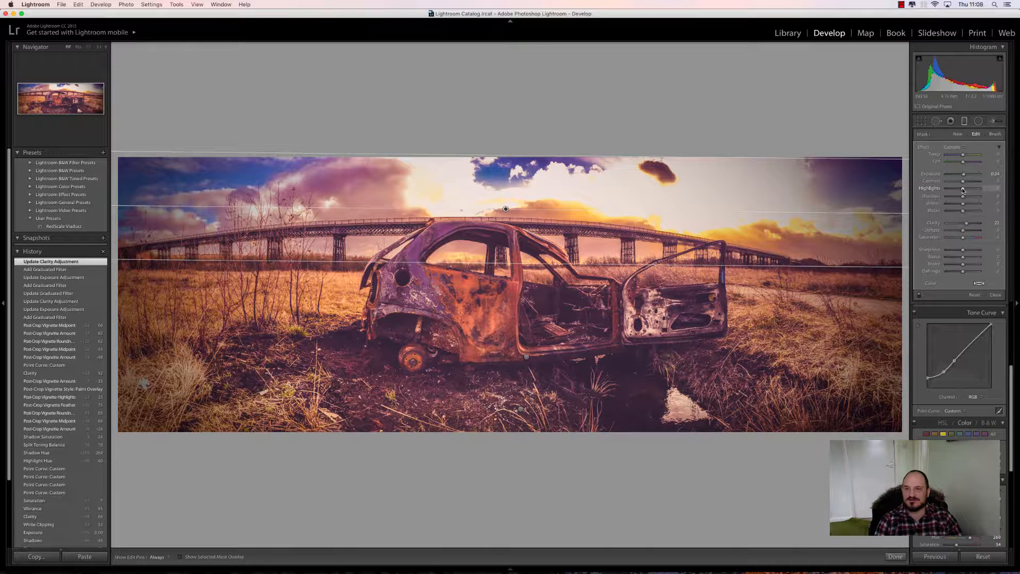
pyautogui.moveTo(963, 188)
pyautogui.mouseDown()
pyautogui.moveTo(939, 190)
pyautogui.moveTo(956, 193)
pyautogui.moveTo(962, 177)
pyautogui.mouseUp()
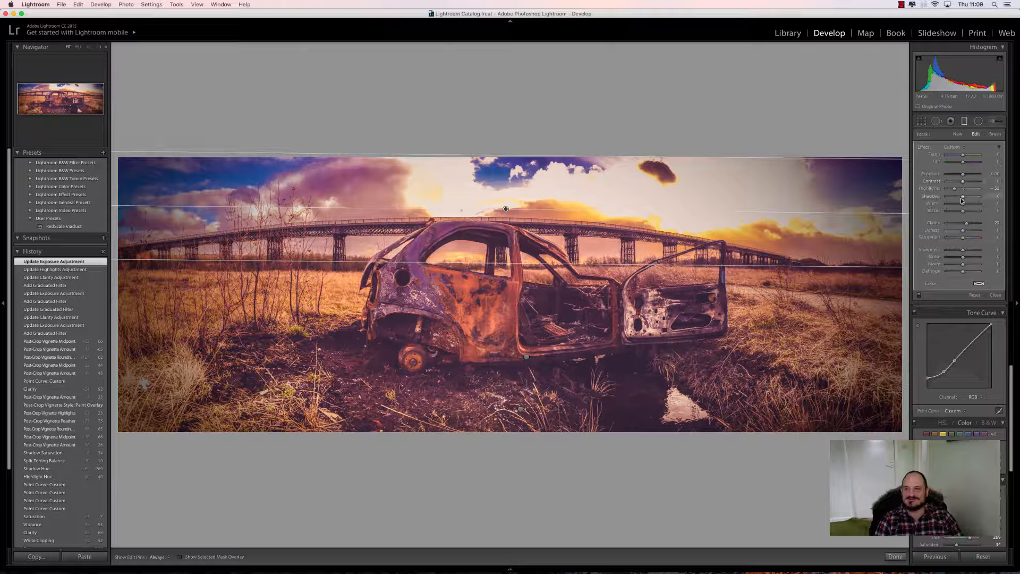
pyautogui.moveTo(962, 198); pyautogui.dragTo(954, 196)
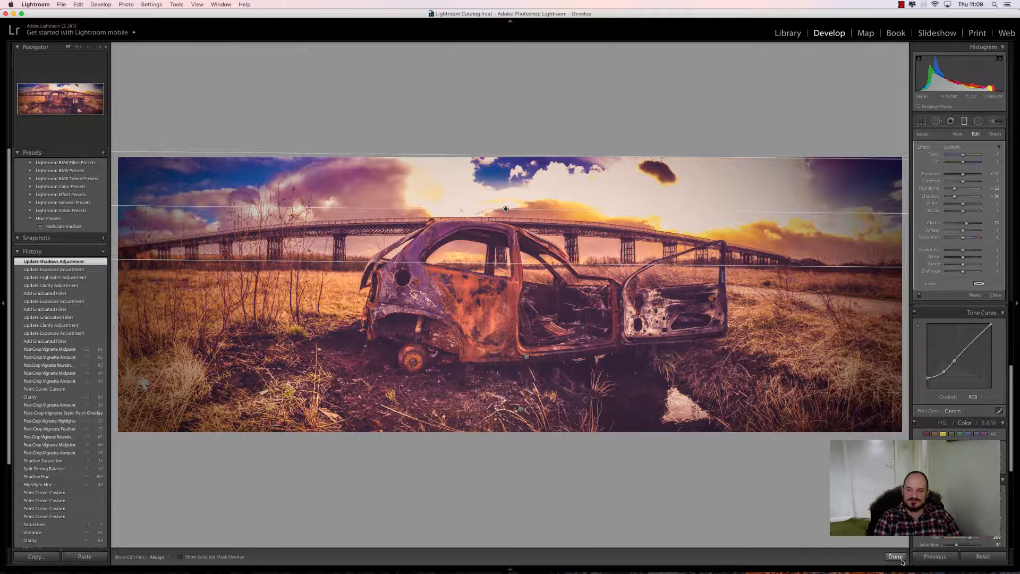
pyautogui.click(992, 295)
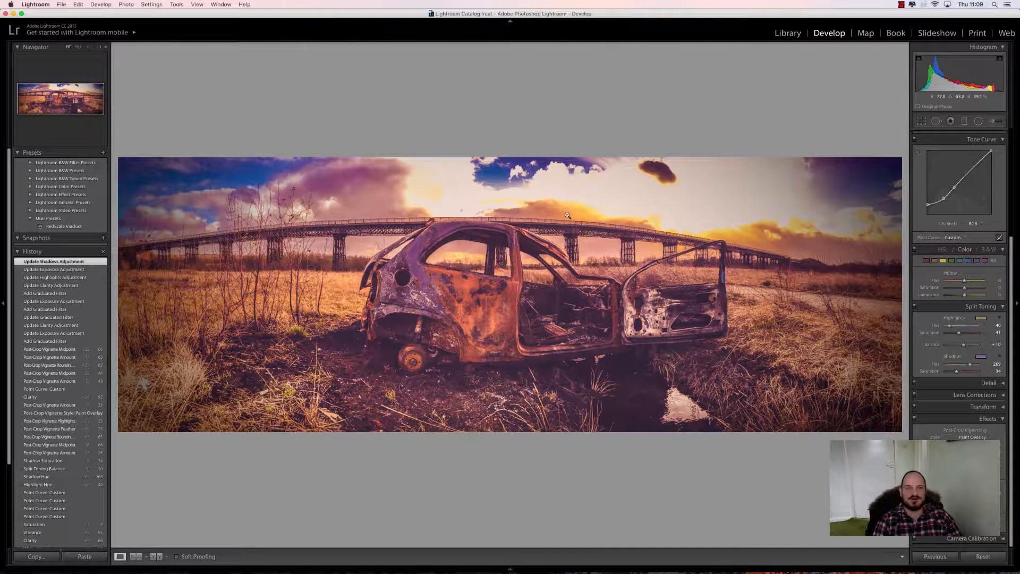
# Compare the originally imported photo with the latest edit in the history
pyautogui.scroll(-5, 85, 393)
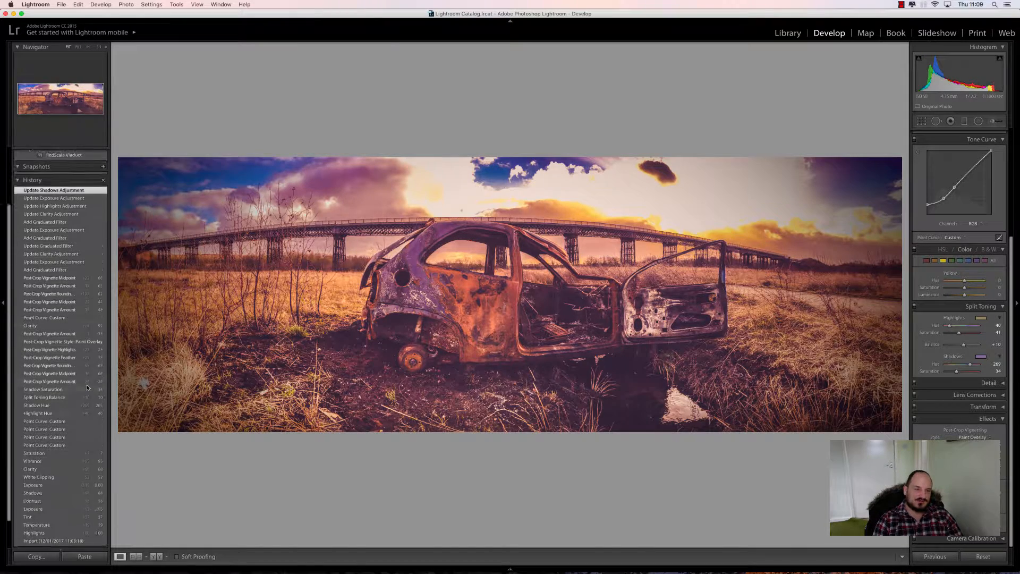
pyautogui.click(77, 507)
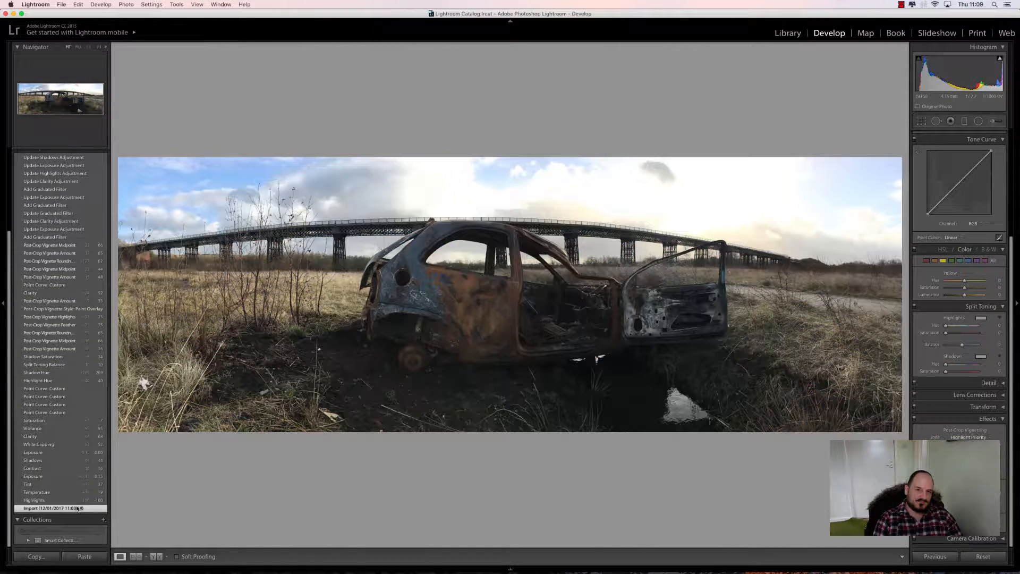
pyautogui.scroll(3, 68, 168)
pyautogui.scroll(2, 68, 167)
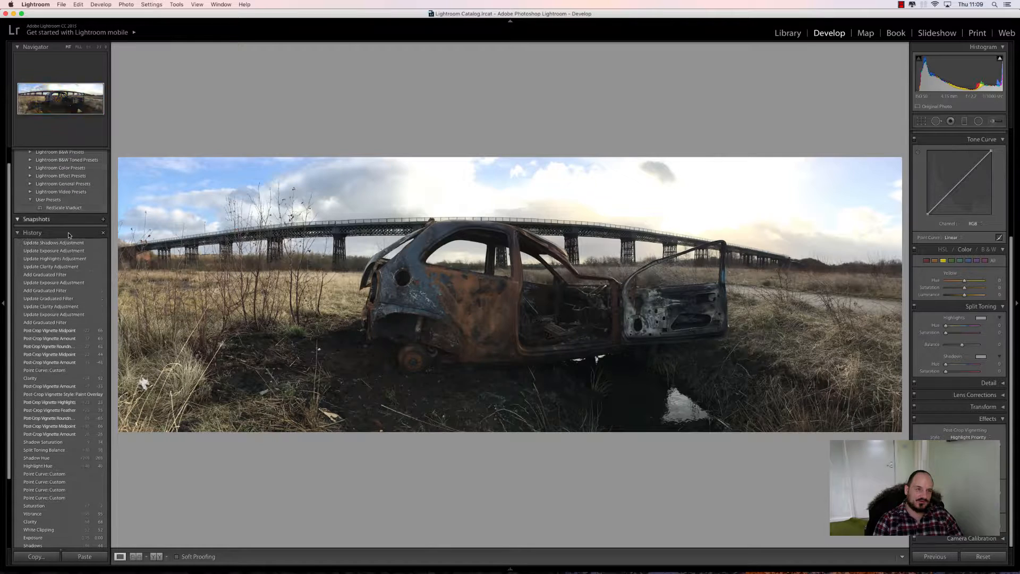
pyautogui.click(65, 243)
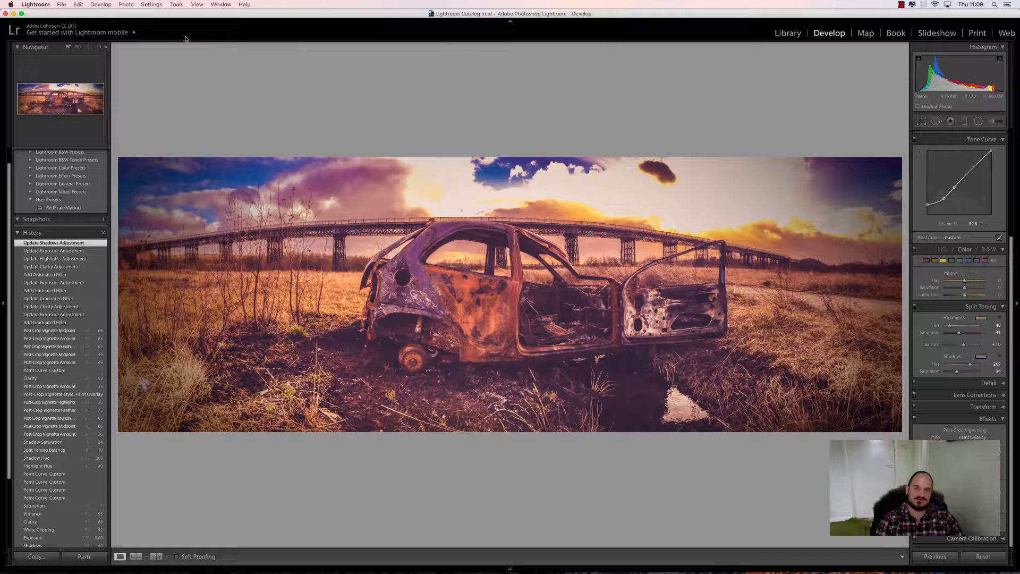
pyautogui.click(129, 5)
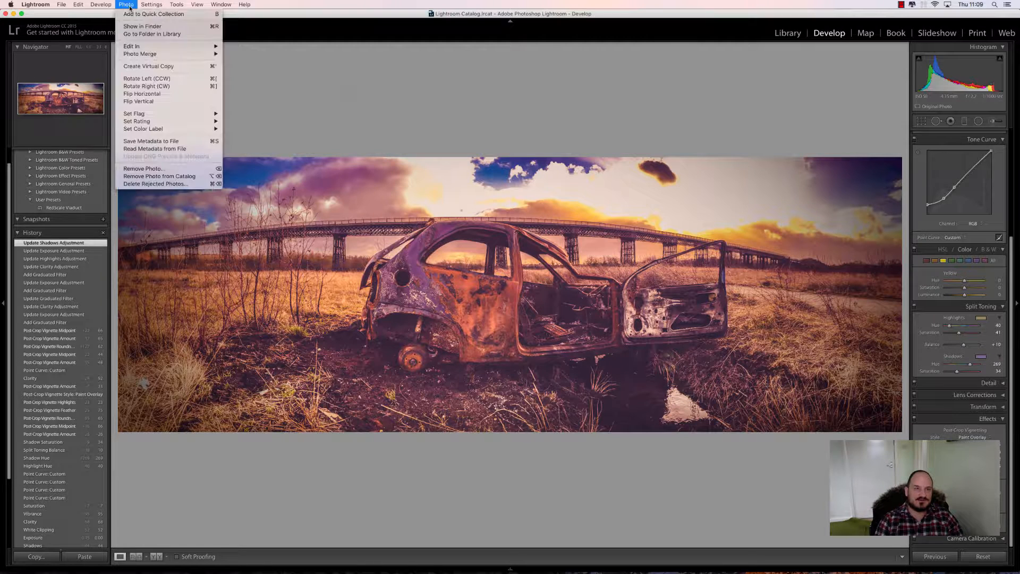
pyautogui.moveTo(134, 45)
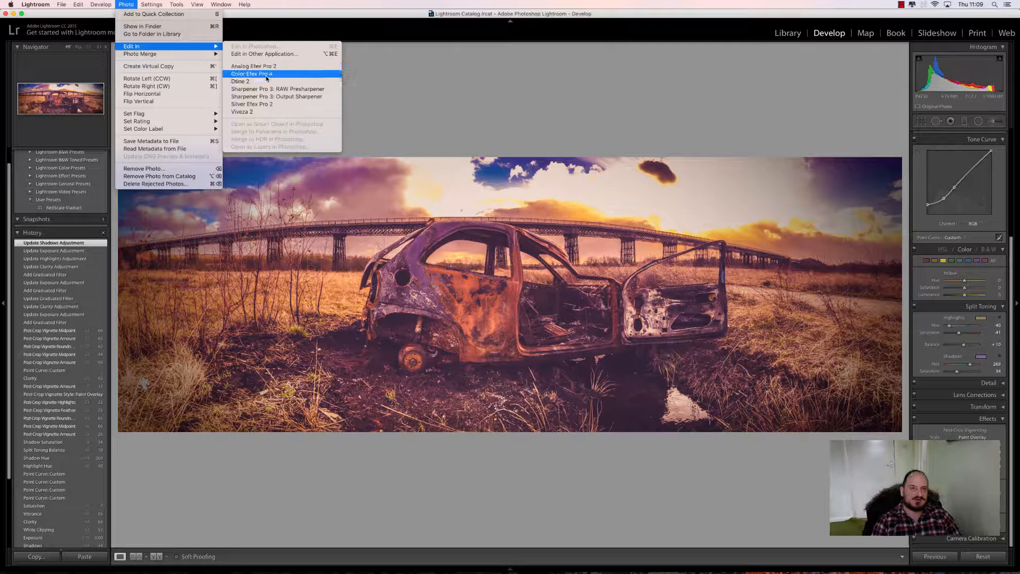
pyautogui.click(266, 77)
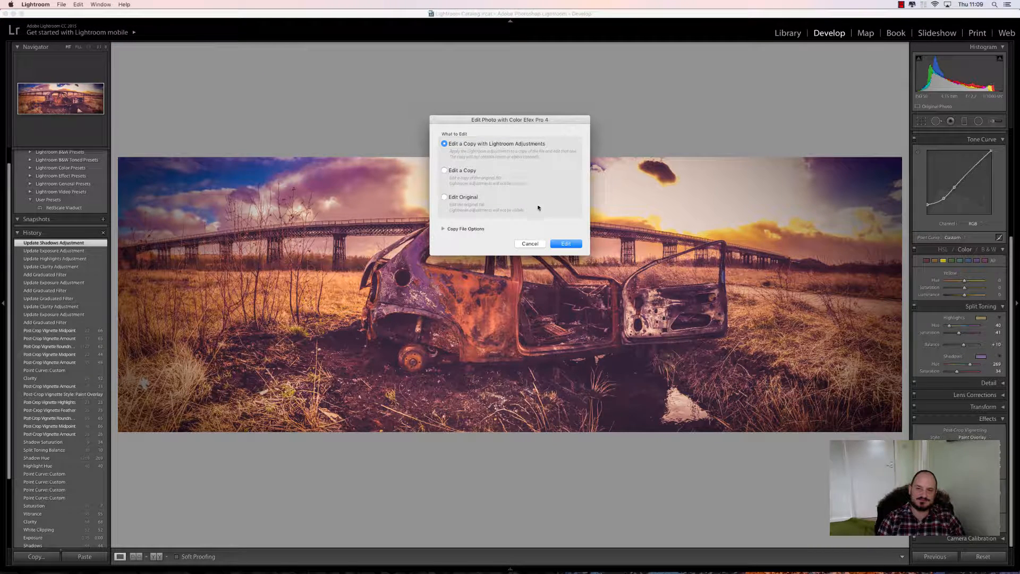
pyautogui.click(567, 244)
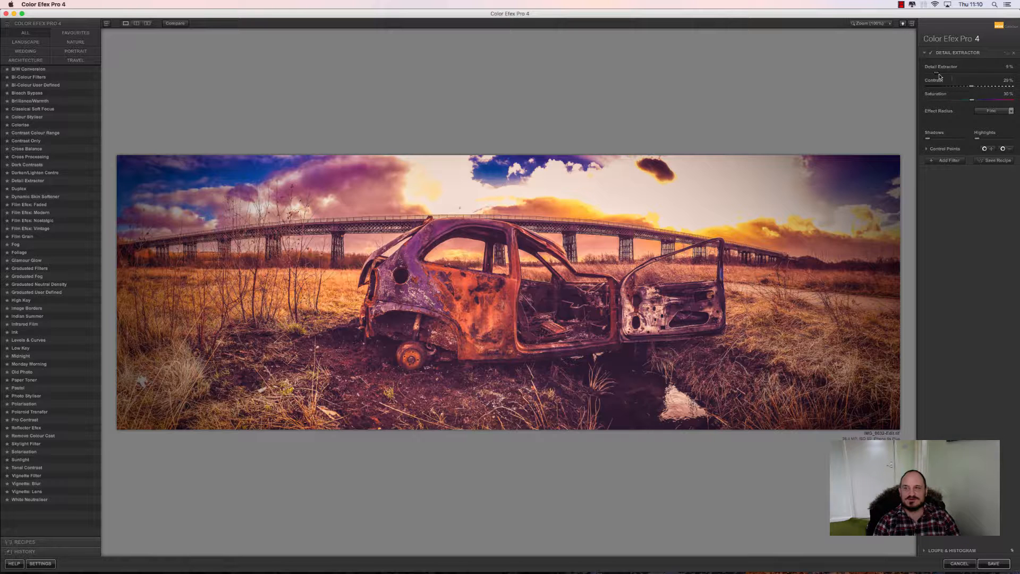
pyautogui.moveTo(938, 76)
pyautogui.mouseDown()
pyautogui.moveTo(962, 82)
pyautogui.moveTo(937, 79)
pyautogui.mouseUp()
pyautogui.moveTo(972, 88); pyautogui.dragTo(997, 89)
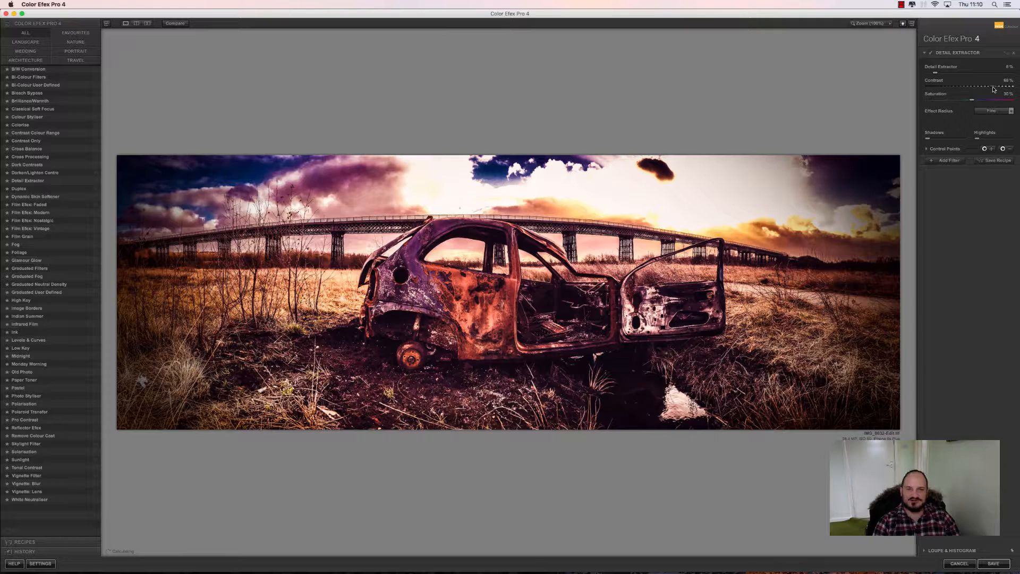
pyautogui.moveTo(994, 89); pyautogui.dragTo(968, 90)
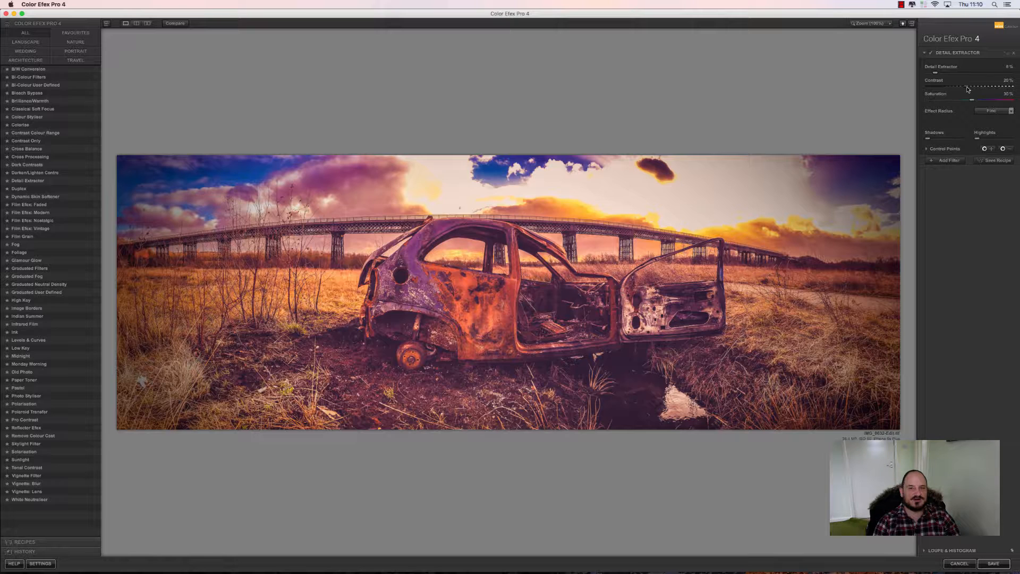
pyautogui.click(961, 564)
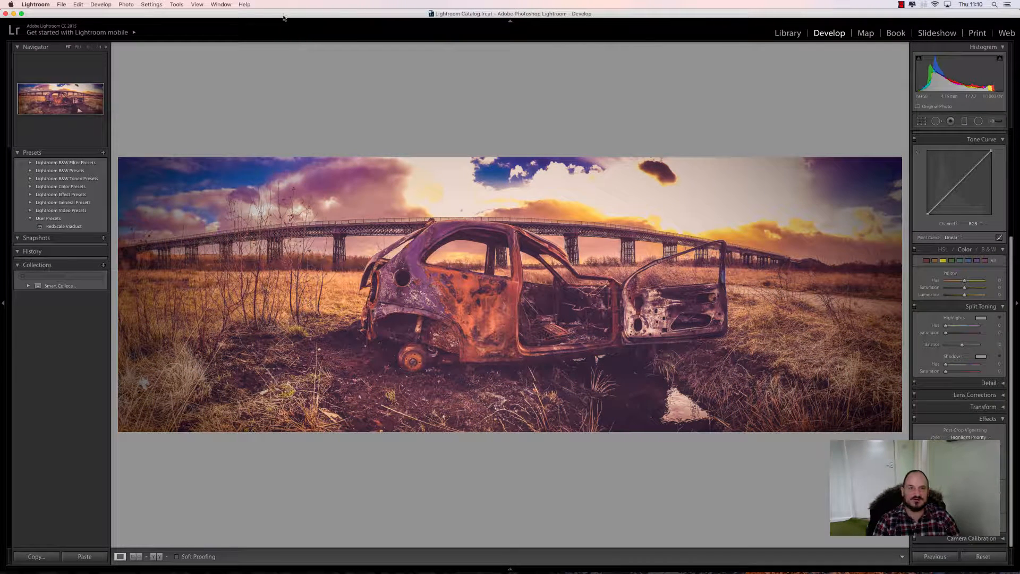
# Open a copy of the photo with Lightroom adjustments in Color Efex Pro 4
pyautogui.click(127, 5)
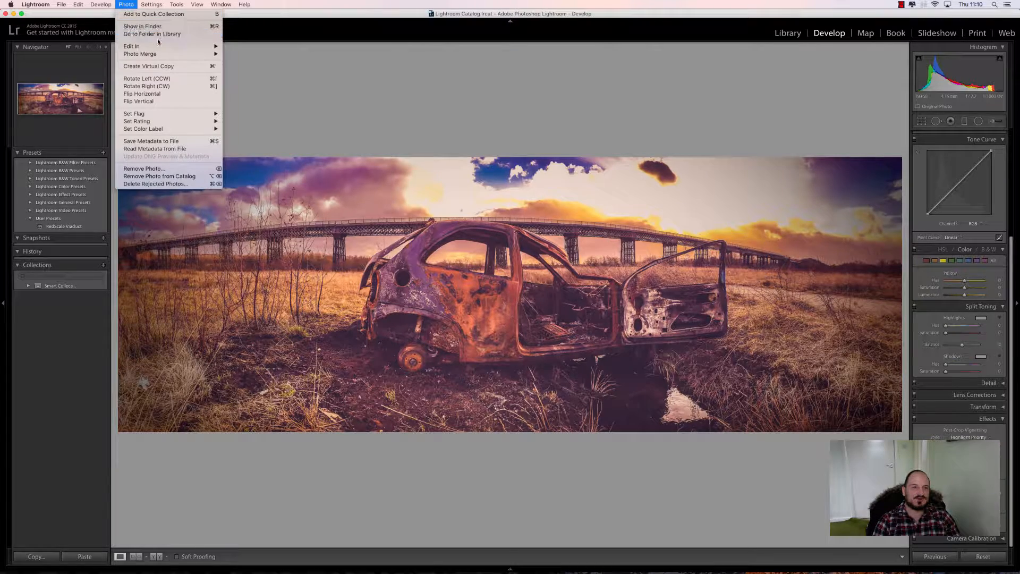
pyautogui.moveTo(199, 47)
pyautogui.click(268, 73)
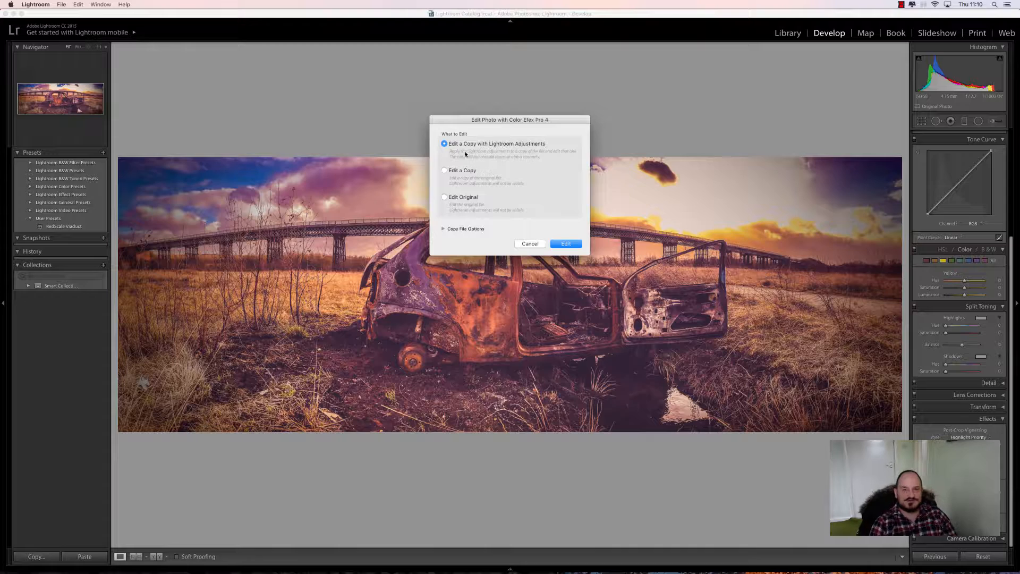
pyautogui.click(573, 246)
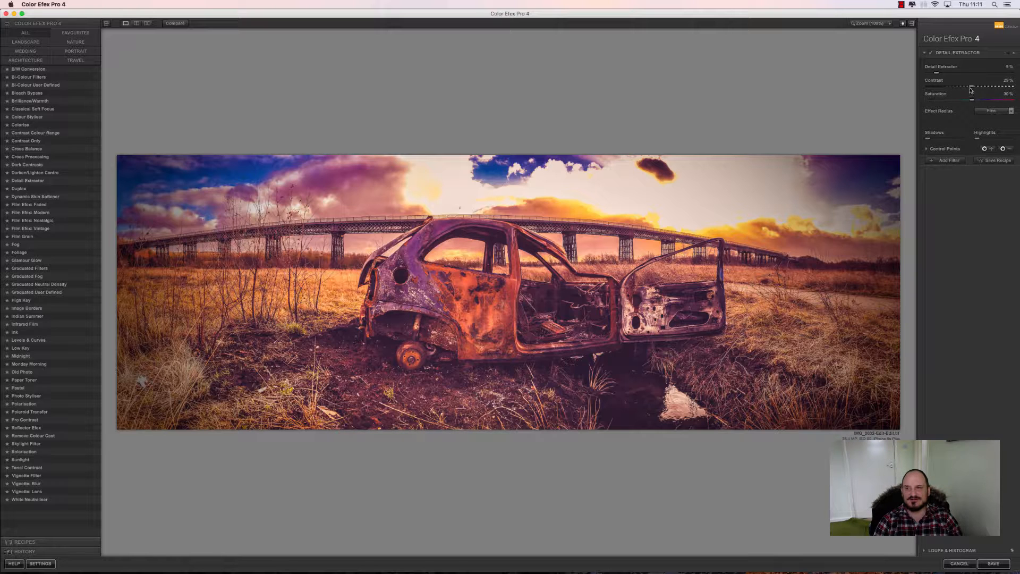
# Set the Detail Extractor's contrast to 13% and saturation to 41%, and check the effect radius options
pyautogui.moveTo(970, 86)
pyautogui.mouseDown()
pyautogui.moveTo(940, 86)
pyautogui.moveTo(965, 88)
pyautogui.mouseUp()
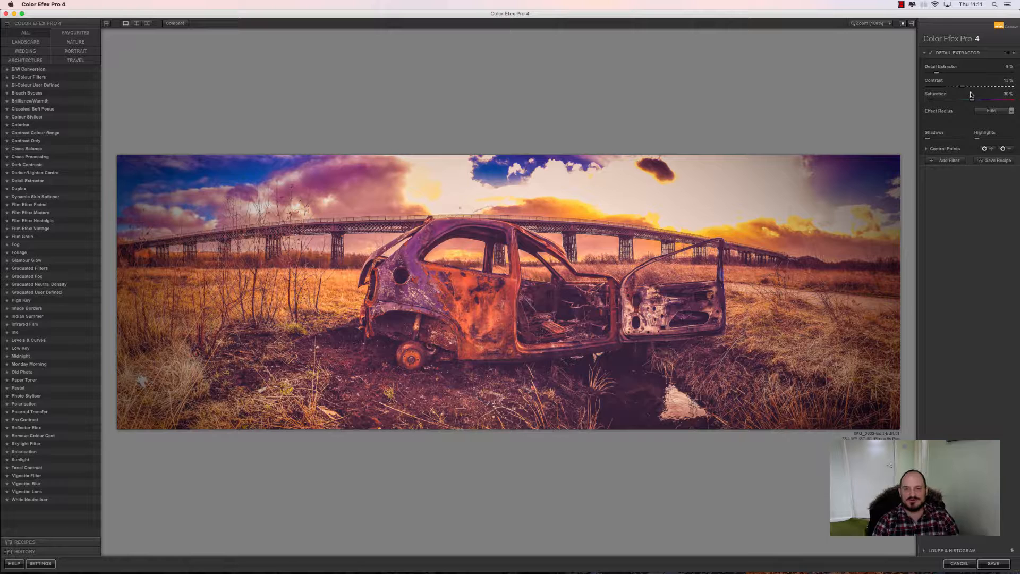
pyautogui.moveTo(976, 103); pyautogui.dragTo(979, 104)
pyautogui.click(1005, 111)
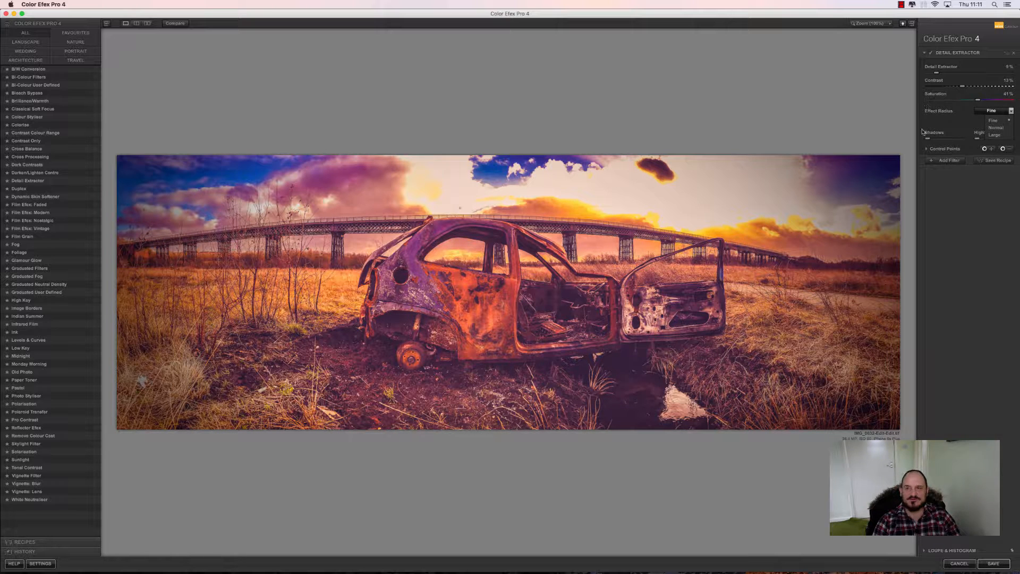
# Add a Cross Processing filter to the photo with method B02
pyautogui.click(945, 160)
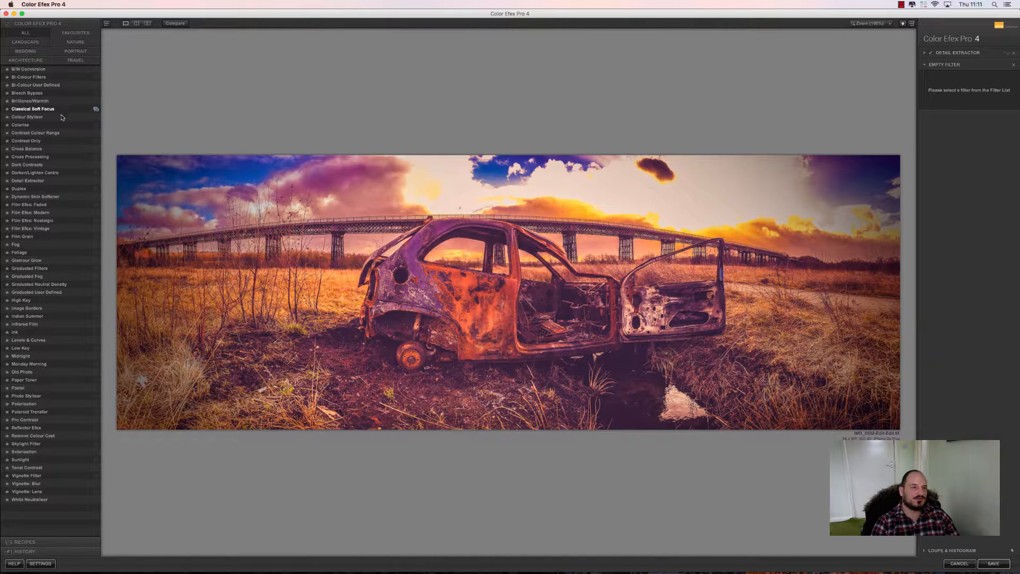
pyautogui.click(38, 157)
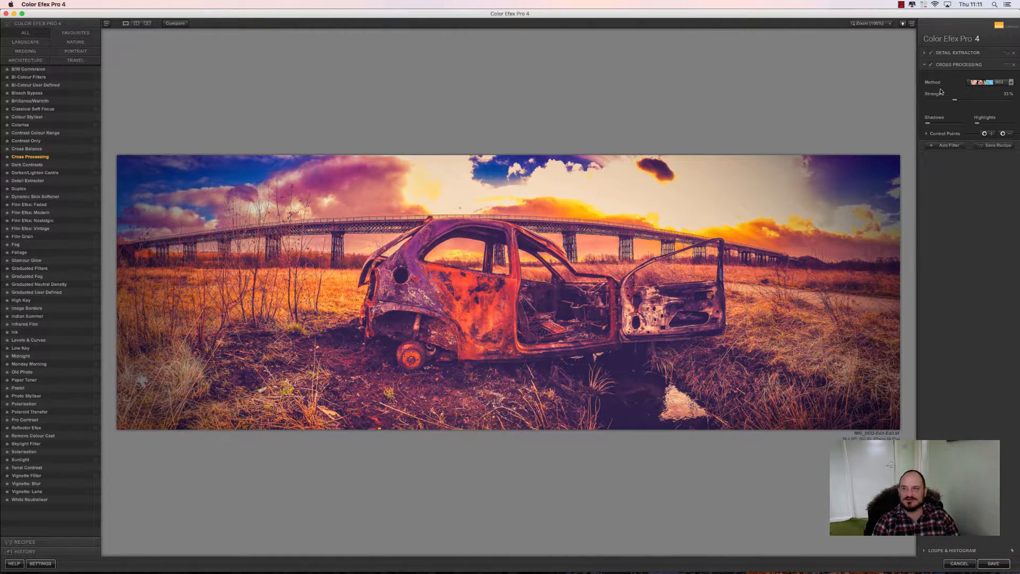
pyautogui.click(989, 83)
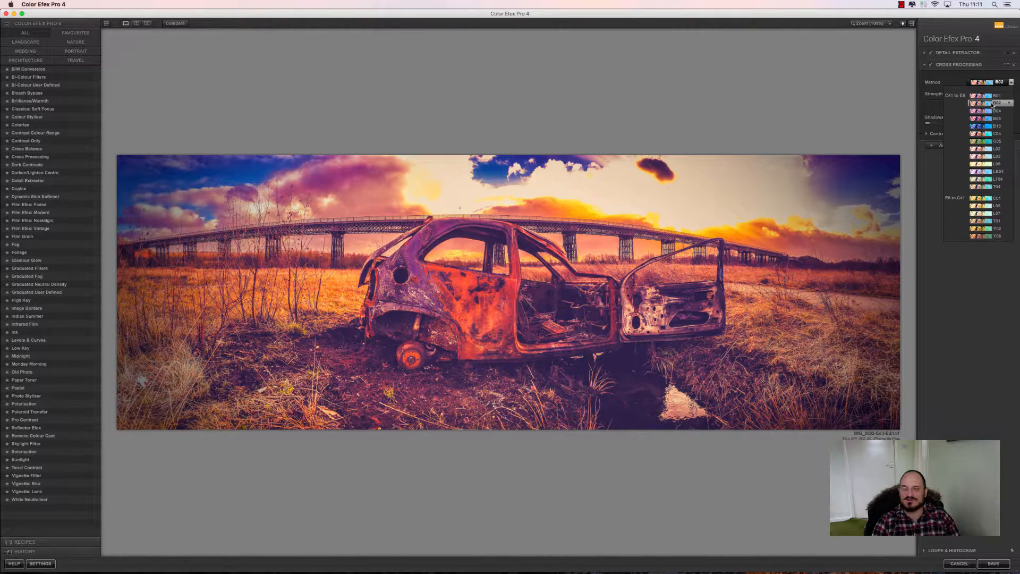
pyautogui.click(991, 104)
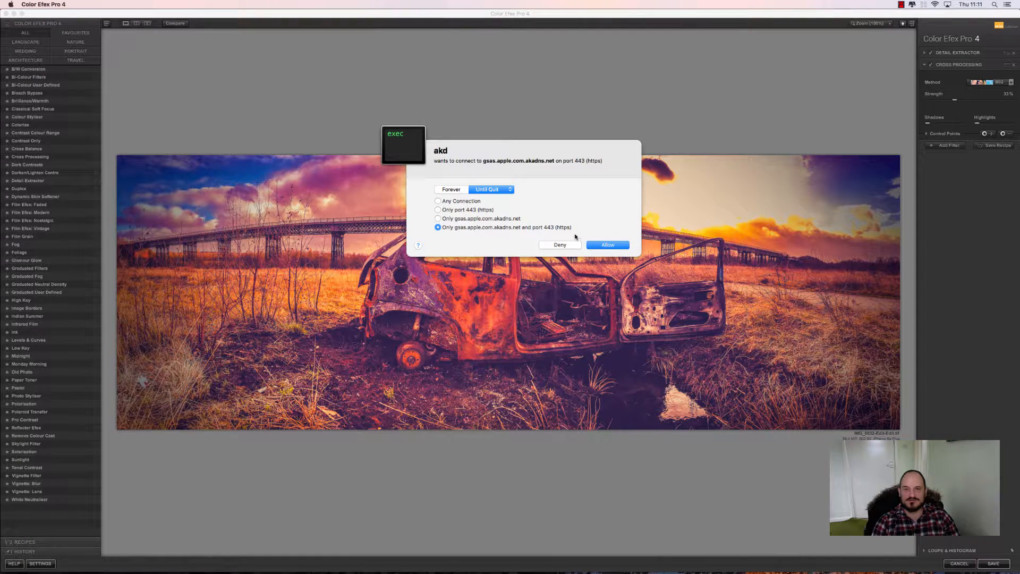
# Allow the pending akd network connection, try Cross Processing method C04, and choose method T01 for the filter
pyautogui.click(602, 246)
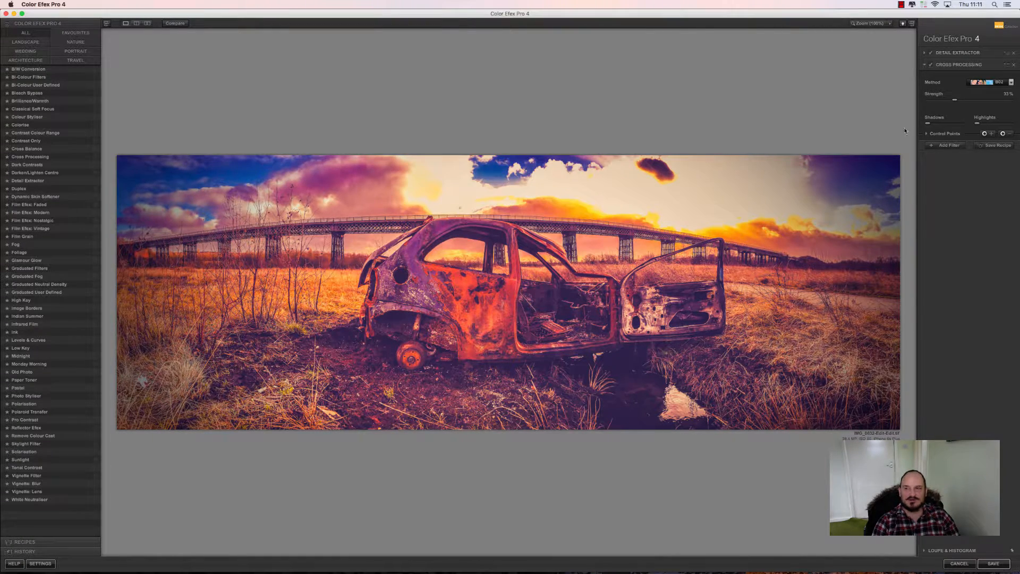
pyautogui.click(1011, 83)
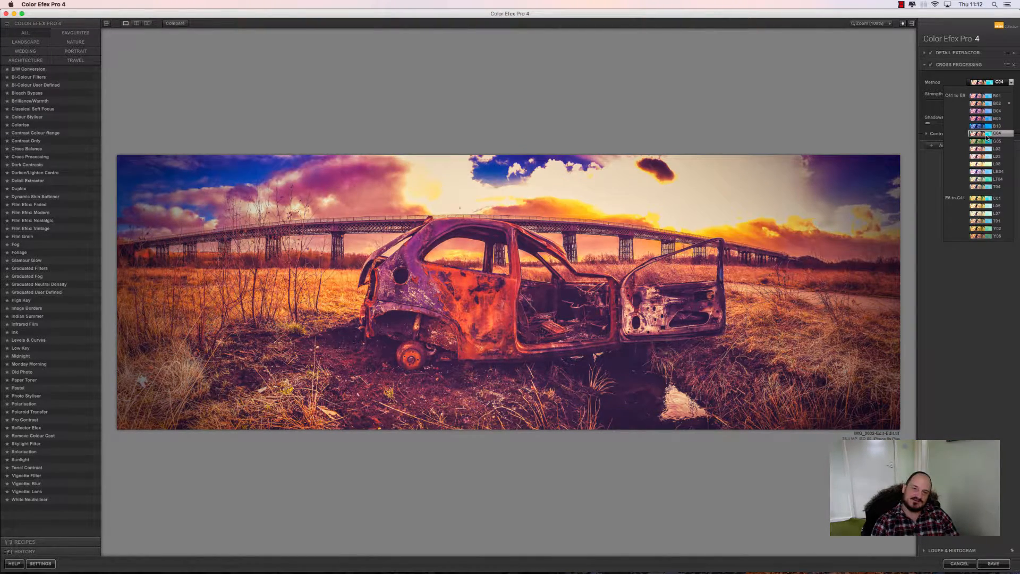
pyautogui.click(987, 137)
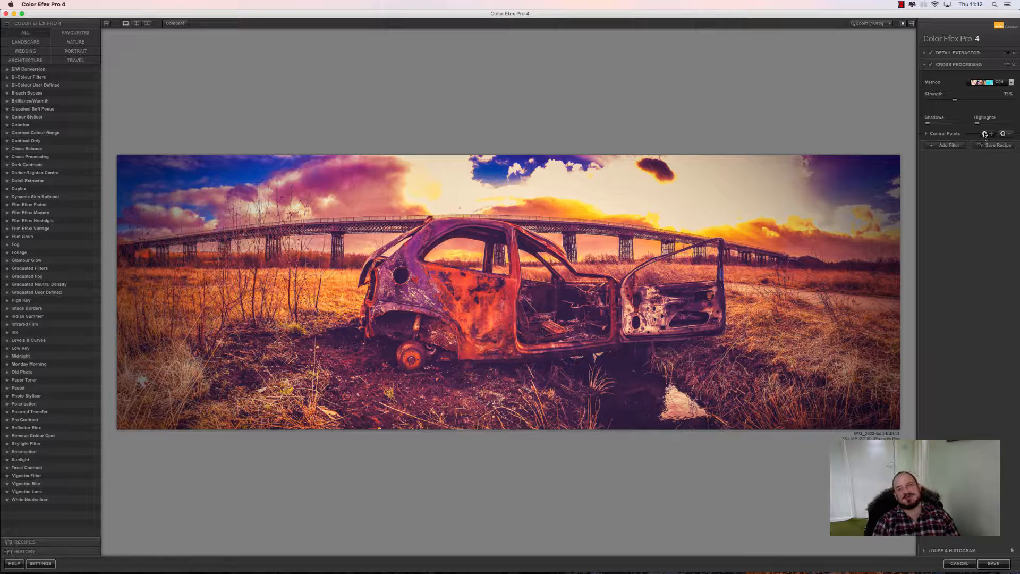
pyautogui.click(1004, 83)
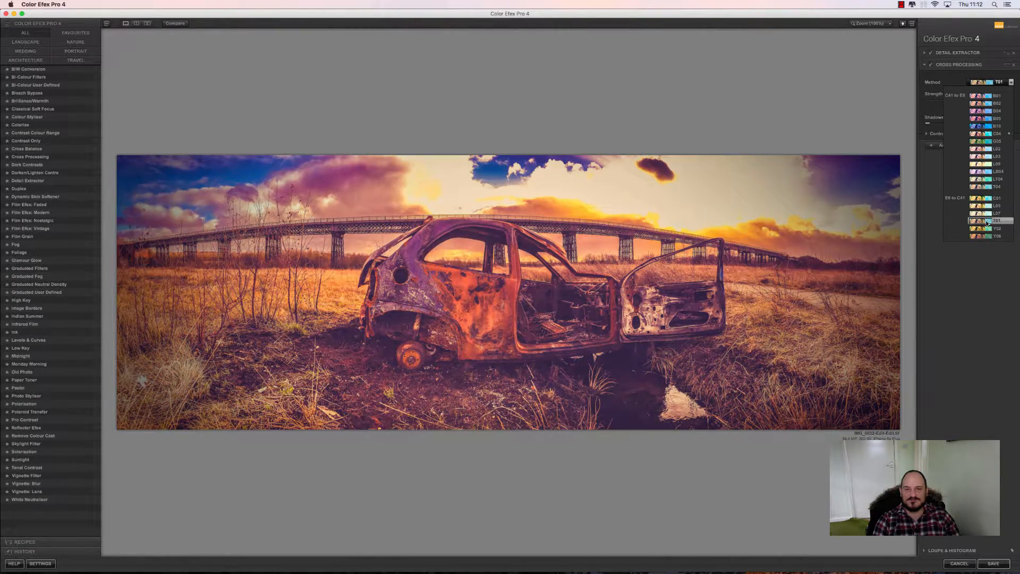
pyautogui.click(986, 221)
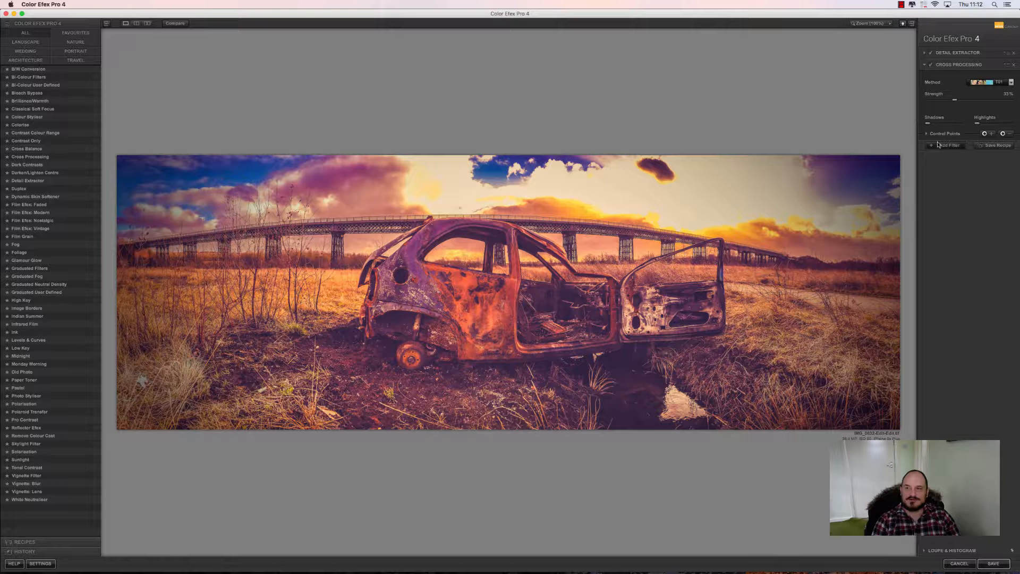
# Set the Cross Processing filter's strength to 77%
pyautogui.moveTo(954, 104); pyautogui.dragTo(981, 105)
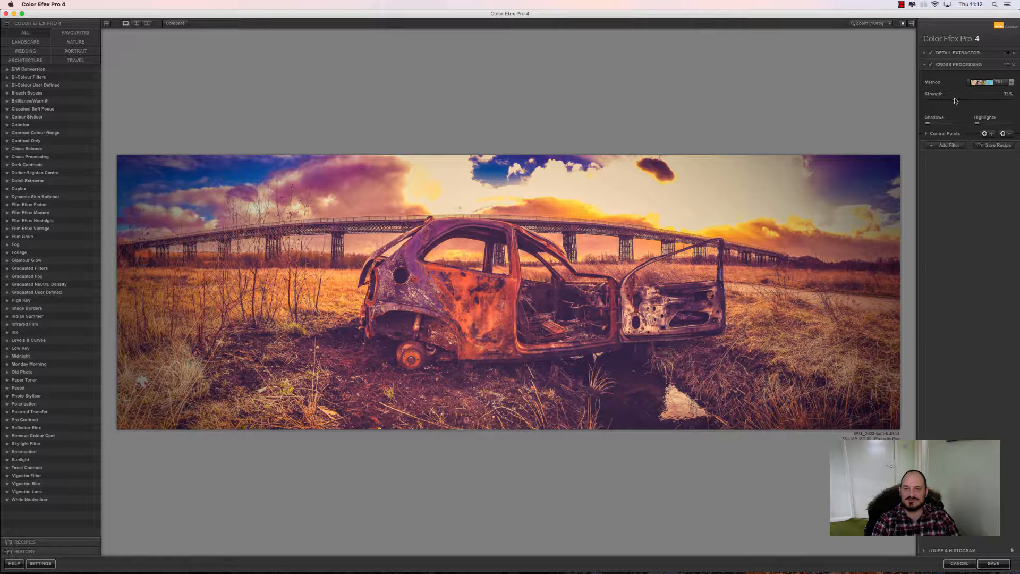
pyautogui.moveTo(982, 103); pyautogui.dragTo(976, 104)
pyautogui.moveTo(984, 104)
pyautogui.mouseDown()
pyautogui.moveTo(948, 101)
pyautogui.moveTo(990, 106)
pyautogui.mouseUp()
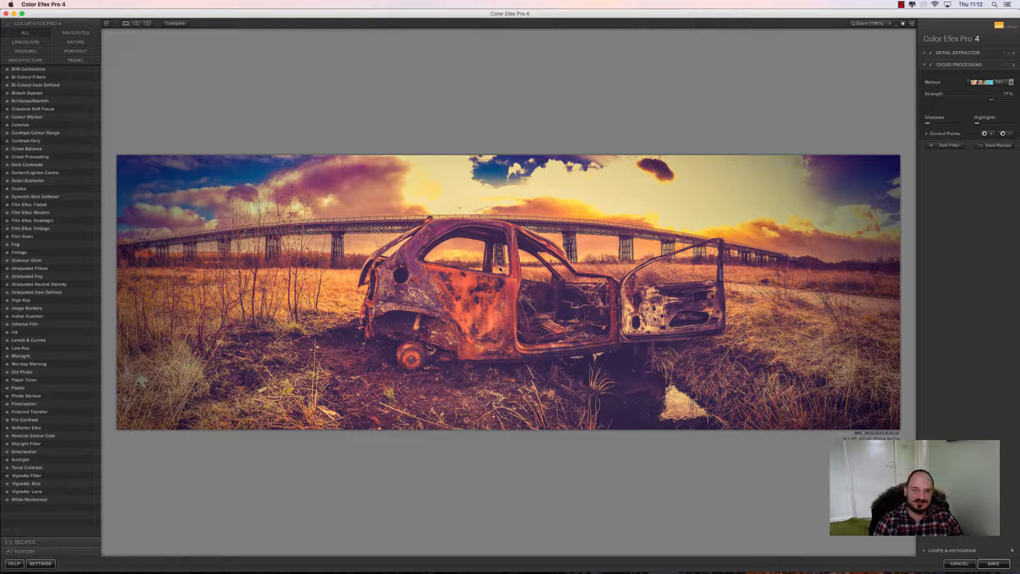
# Add a Film Efex: Nostalgic filter after Cross Processing and set its film type to 8
pyautogui.click(948, 145)
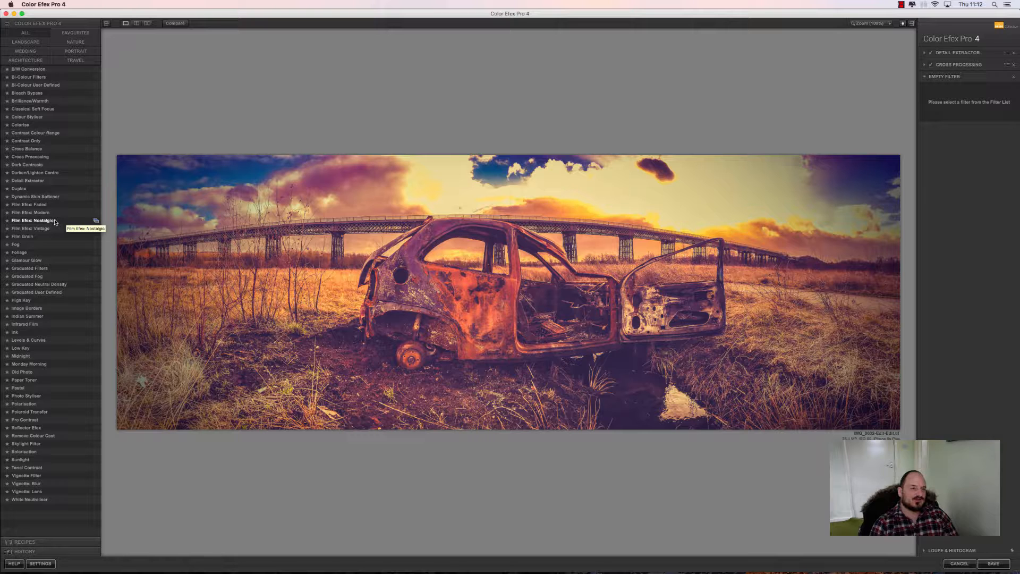
pyautogui.click(54, 222)
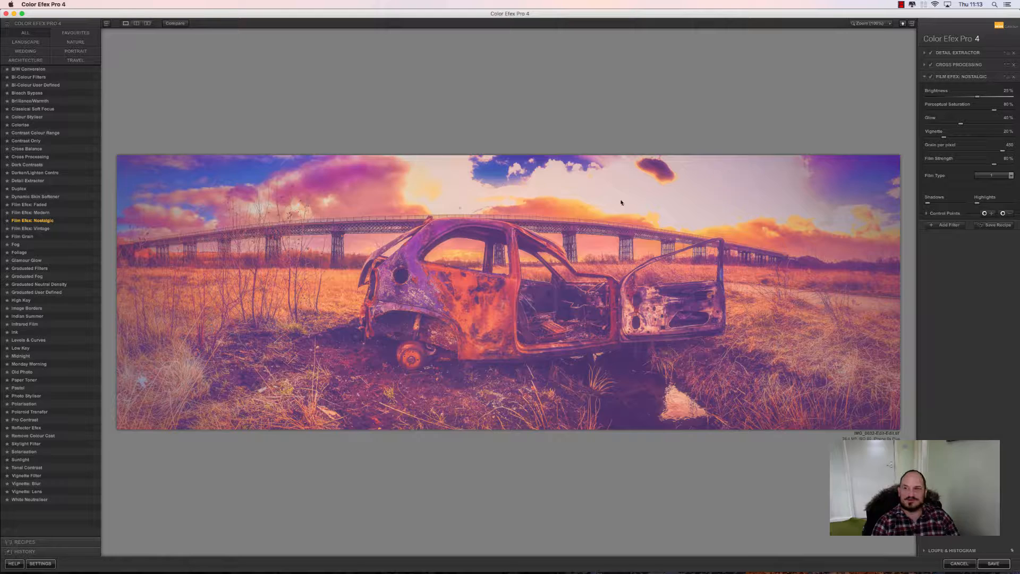
pyautogui.click(1011, 175)
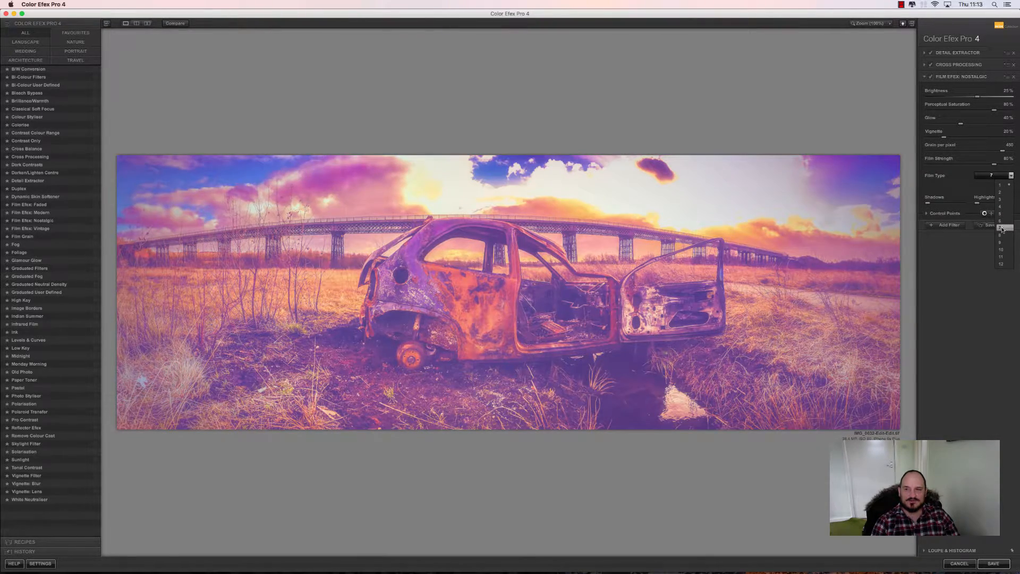
pyautogui.click(1001, 234)
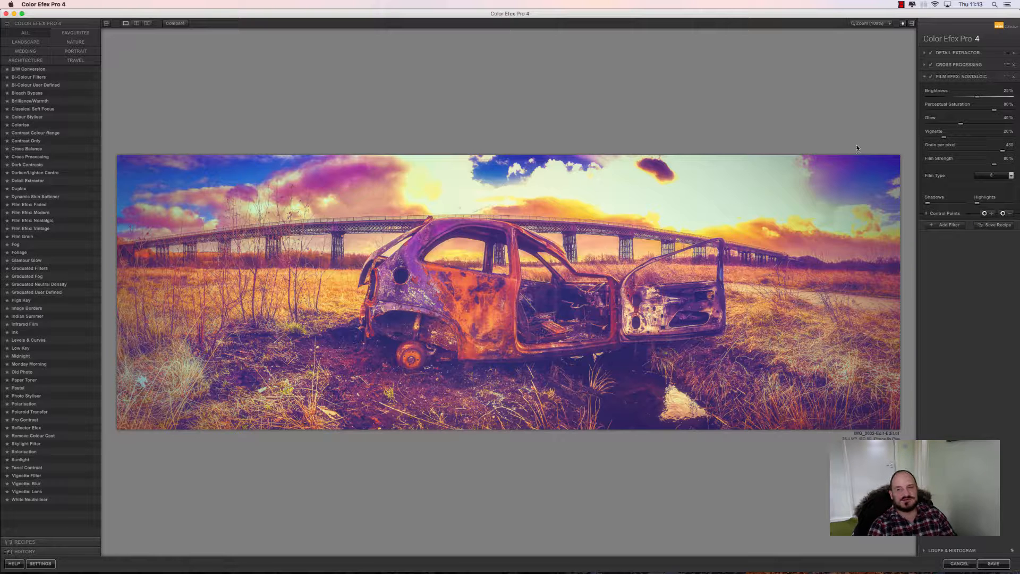
# Lower the Nostalgic filter's brightness, set its perceptual saturation to 51%, and raise the shadows and highlights protection
pyautogui.moveTo(975, 97); pyautogui.dragTo(956, 96)
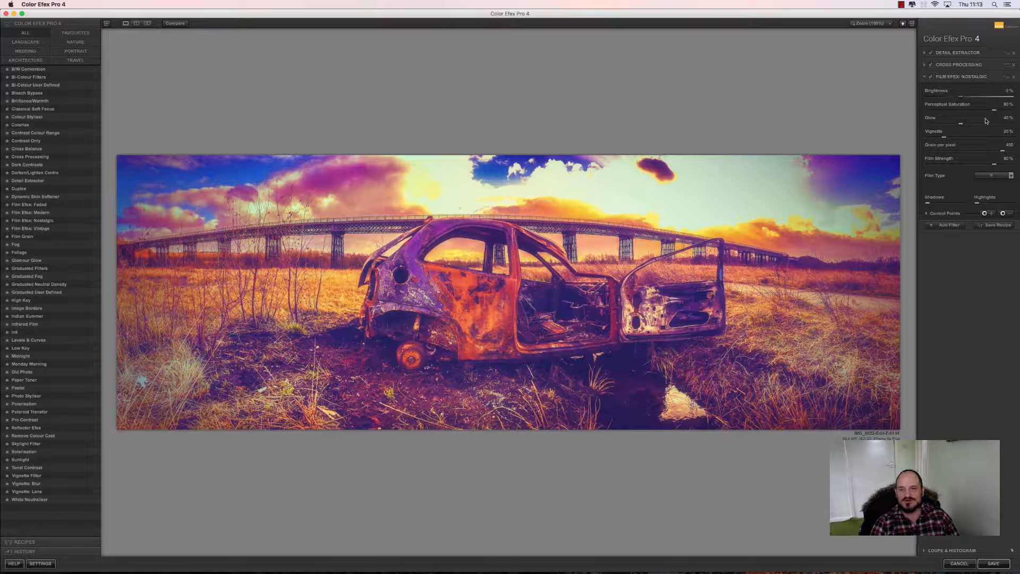
pyautogui.moveTo(996, 113); pyautogui.dragTo(971, 116)
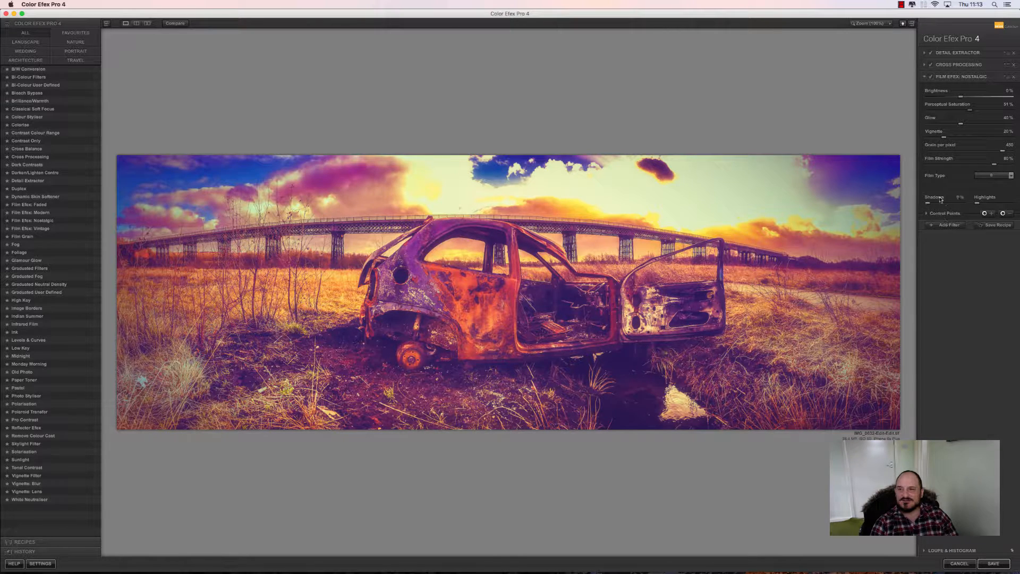
pyautogui.moveTo(927, 203); pyautogui.dragTo(996, 208)
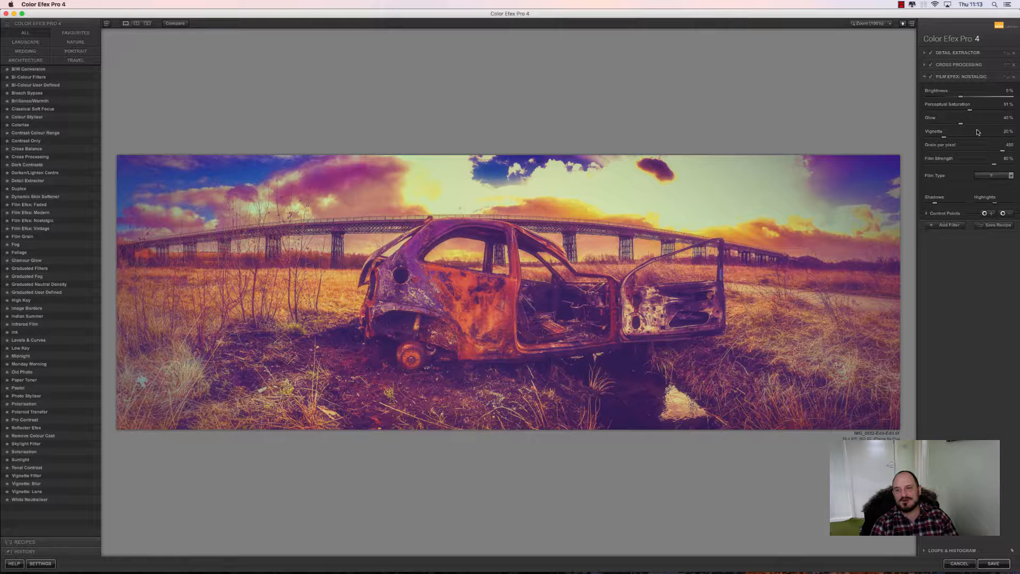
# Compare the photo with and without the Film Efex: Nostalgic effect
pyautogui.click(931, 77)
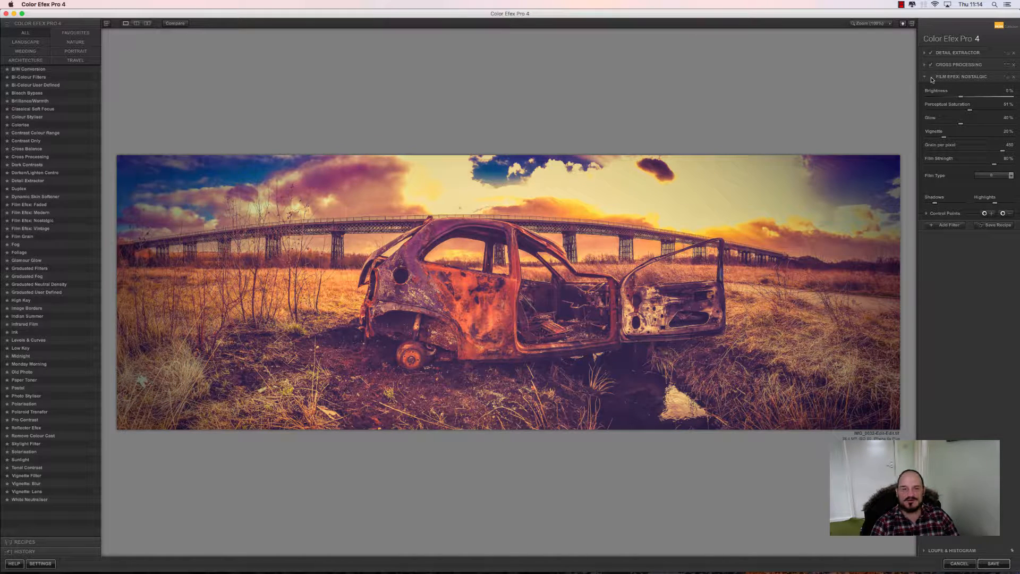
pyautogui.click(931, 77)
pyautogui.click(931, 77)
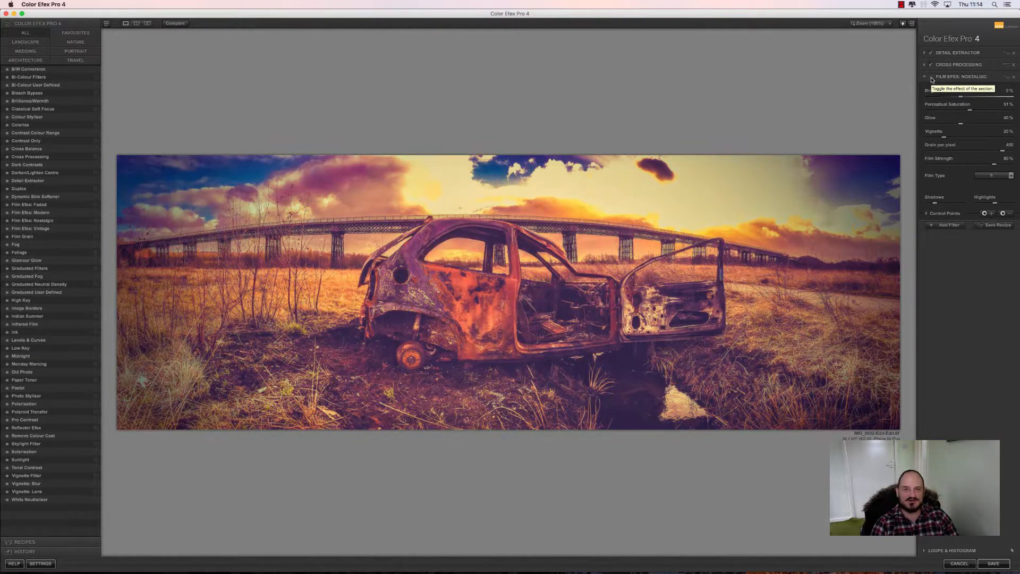
pyautogui.click(930, 77)
pyautogui.click(930, 77)
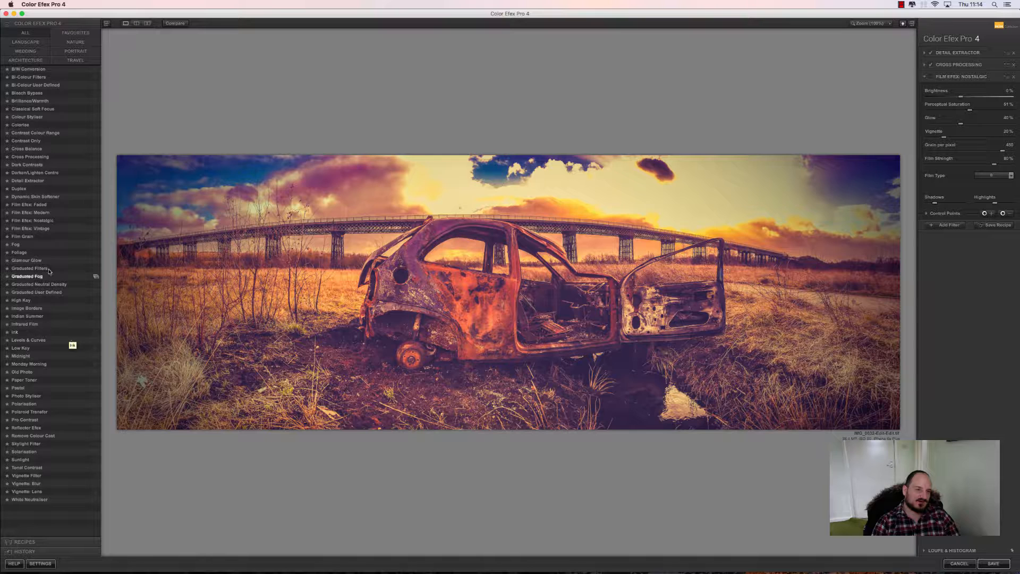
# Replace the Nostalgic filter with Film Grain, using more grains per pixel, a softer grain and higher film contrast
pyautogui.click(52, 237)
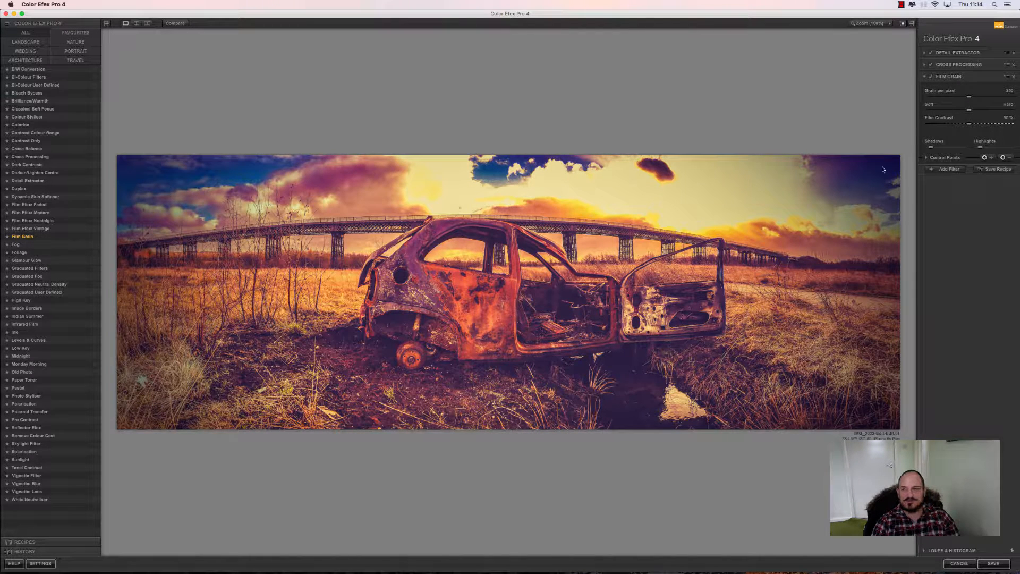
pyautogui.moveTo(968, 98); pyautogui.dragTo(989, 129)
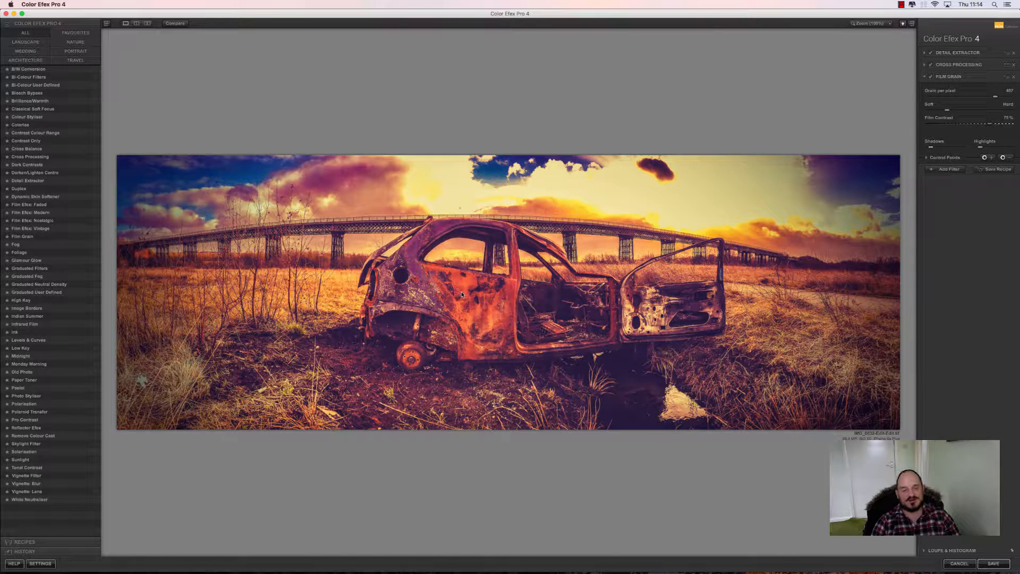
# Add a Vignette: Lens filter with a very slight darkening amount, 55% size and 12% brightness
pyautogui.click(937, 170)
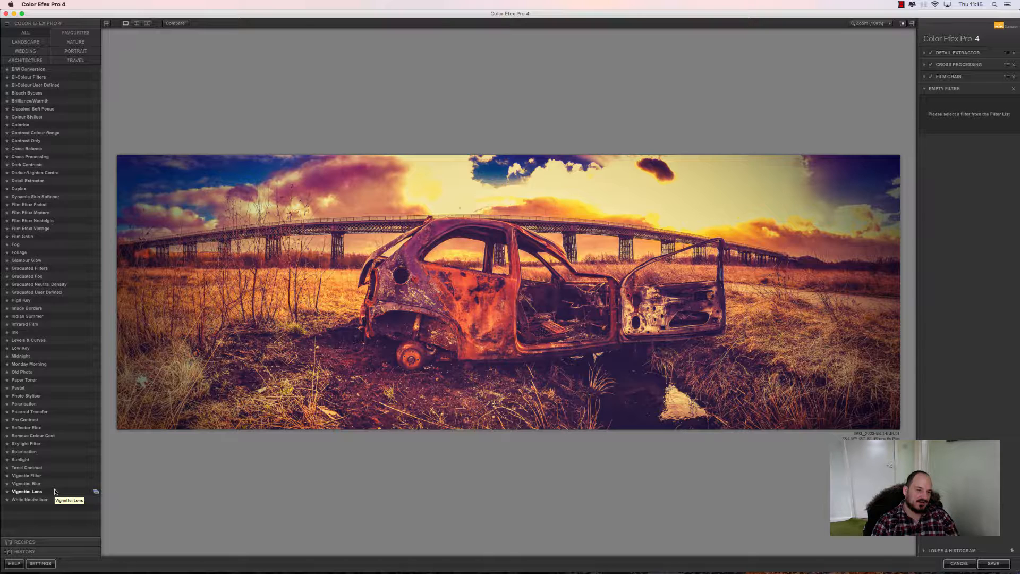
pyautogui.click(55, 491)
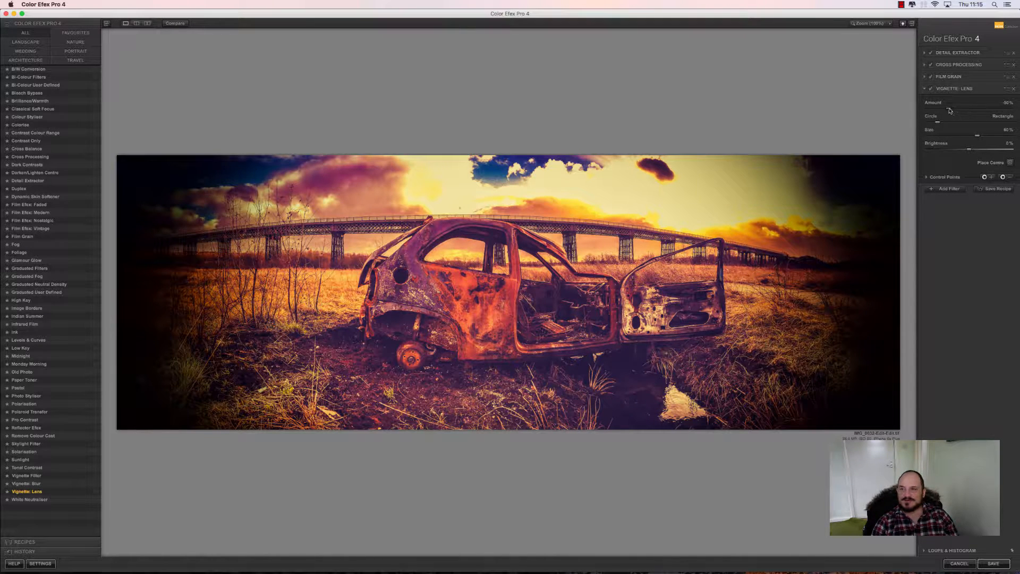
pyautogui.moveTo(949, 110); pyautogui.dragTo(969, 115)
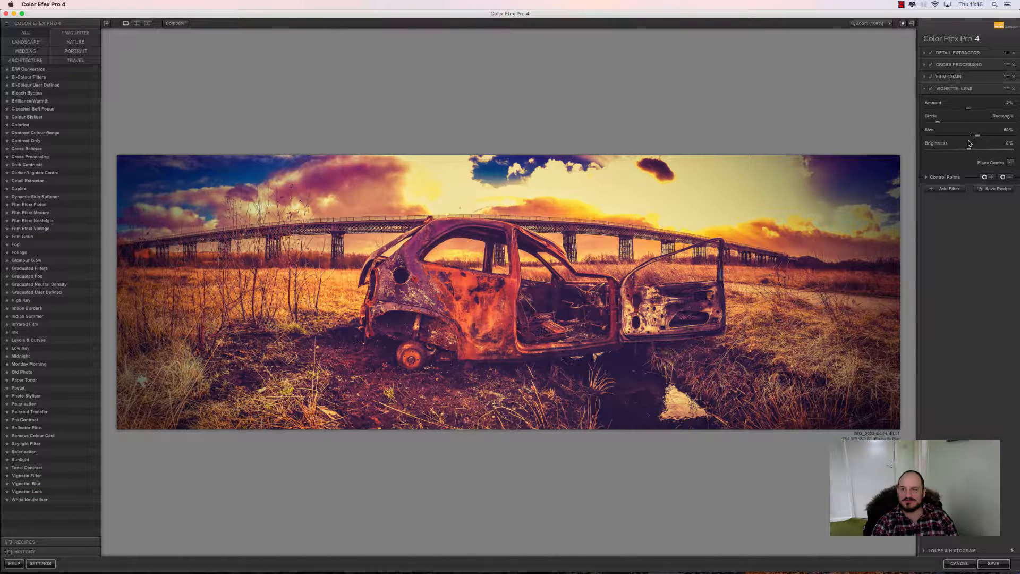
pyautogui.moveTo(969, 149); pyautogui.dragTo(973, 151)
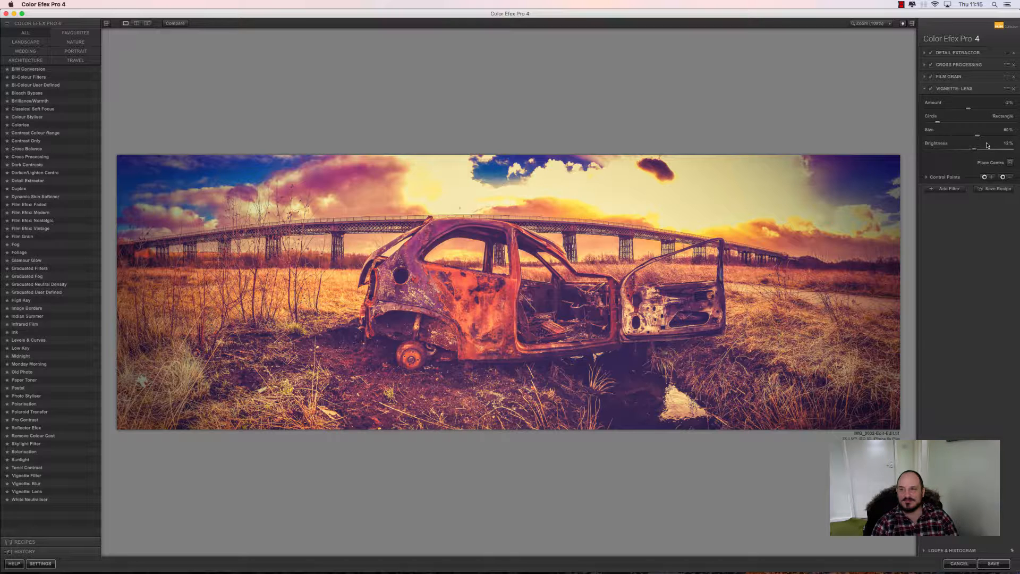
pyautogui.moveTo(979, 138)
pyautogui.mouseDown()
pyautogui.moveTo(969, 139)
pyautogui.moveTo(1015, 142)
pyautogui.moveTo(957, 144)
pyautogui.moveTo(982, 145)
pyautogui.moveTo(973, 146)
pyautogui.mouseUp()
pyautogui.moveTo(967, 109); pyautogui.dragTo(968, 111)
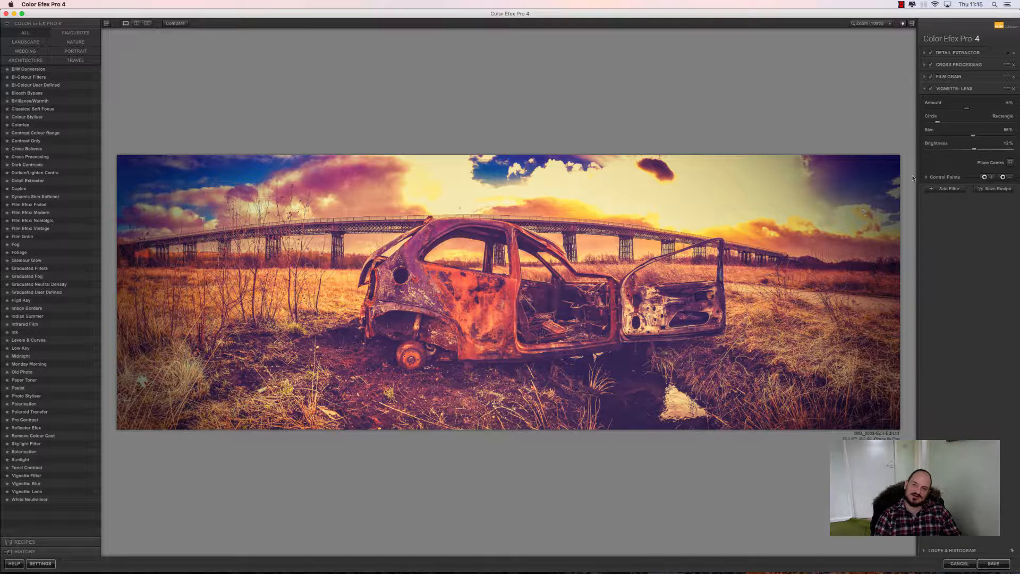
# Compare the photo with and without the Vignette: Lens effect, leaving the filter enabled
pyautogui.click(930, 89)
pyautogui.click(930, 89)
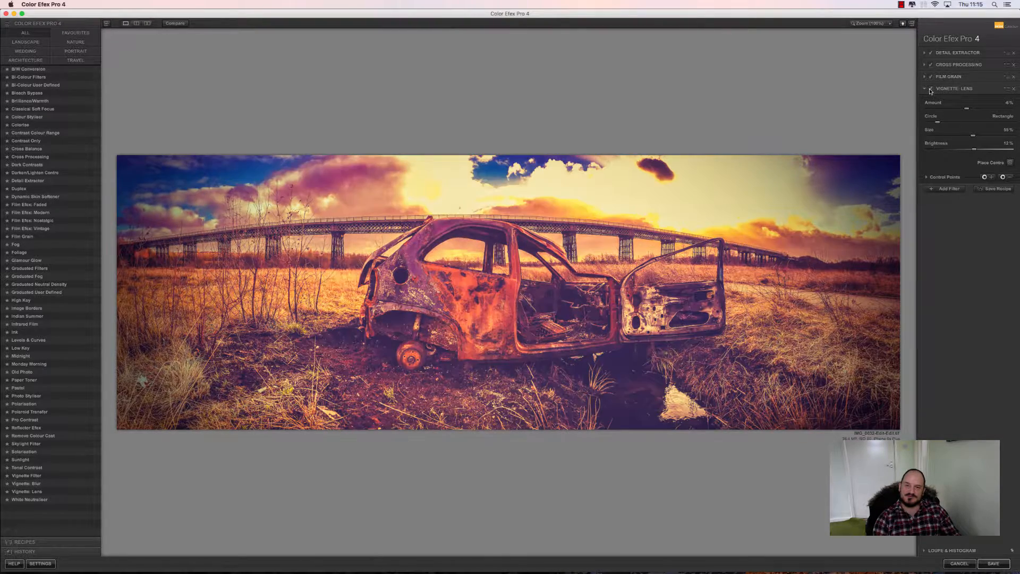
pyautogui.click(930, 88)
pyautogui.click(930, 88)
pyautogui.click(930, 89)
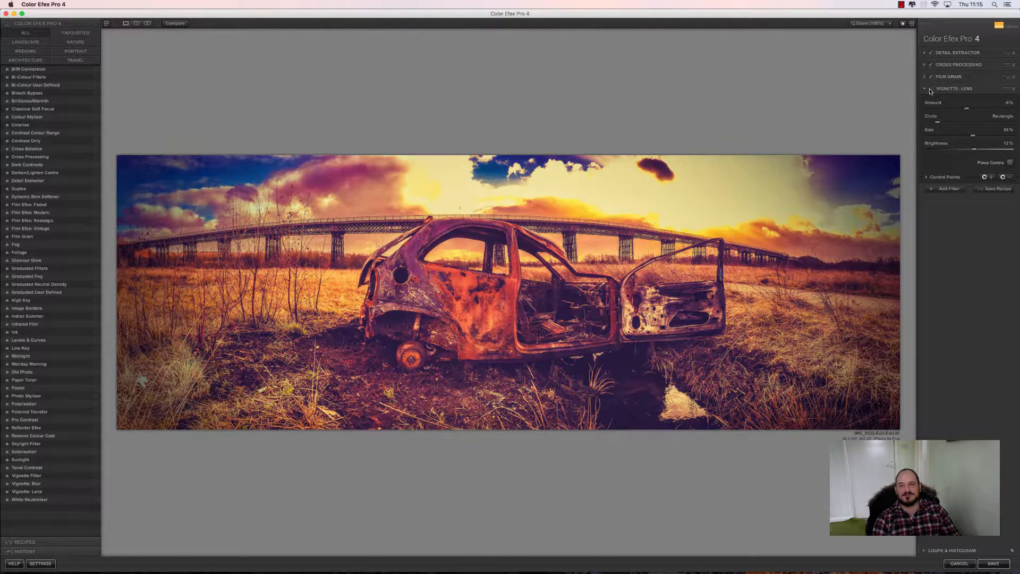
pyautogui.click(930, 89)
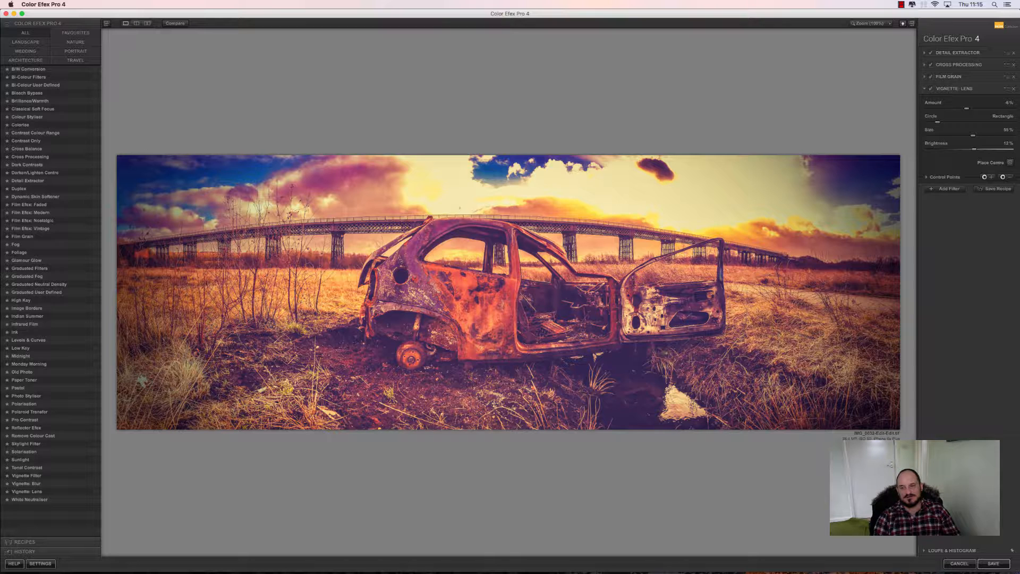
# Save the filtered photo back to Lightroom and export it to the Desktop as burnoutpanoramanew3
pyautogui.click(992, 563)
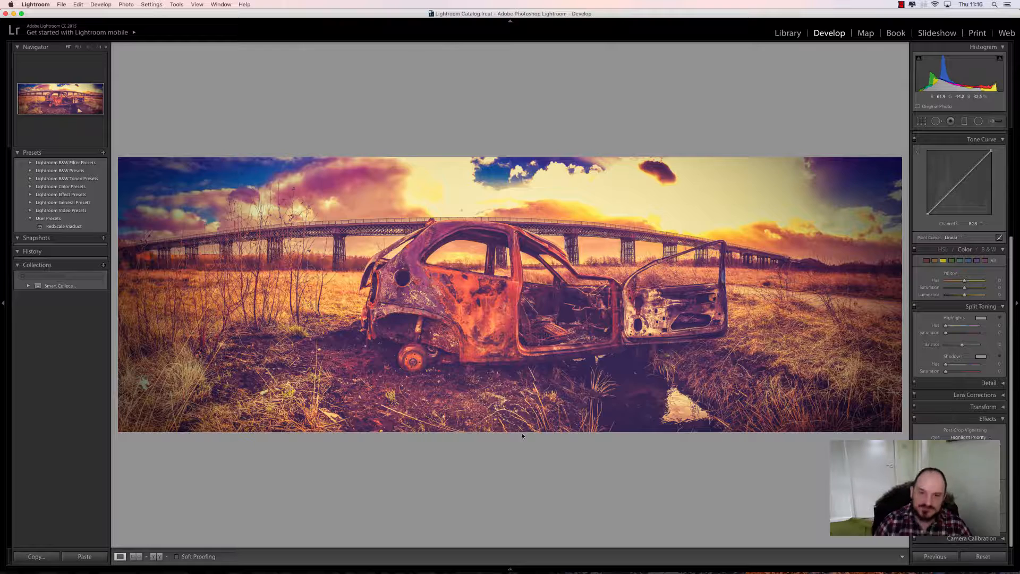
pyautogui.click(61, 4)
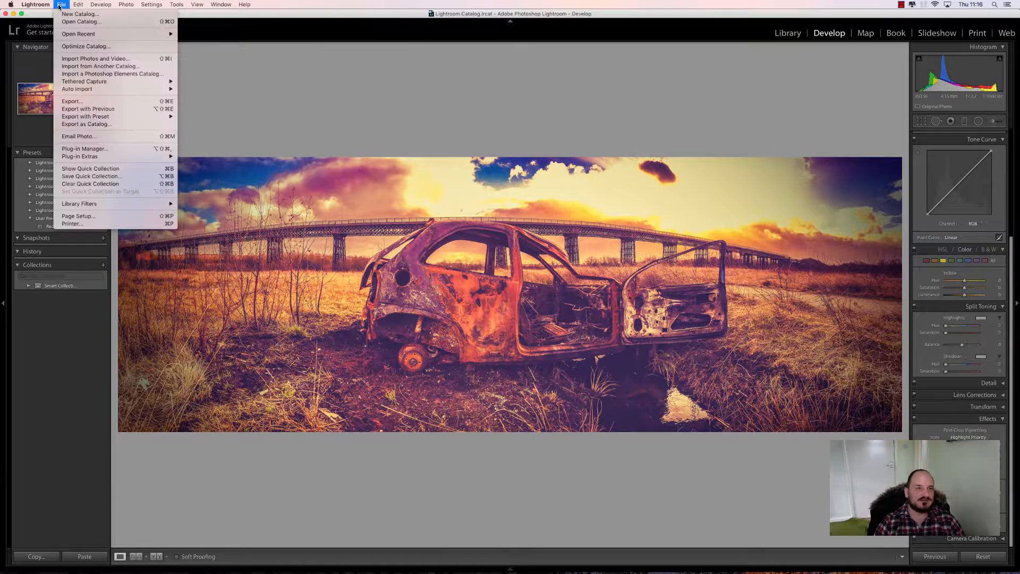
pyautogui.click(105, 102)
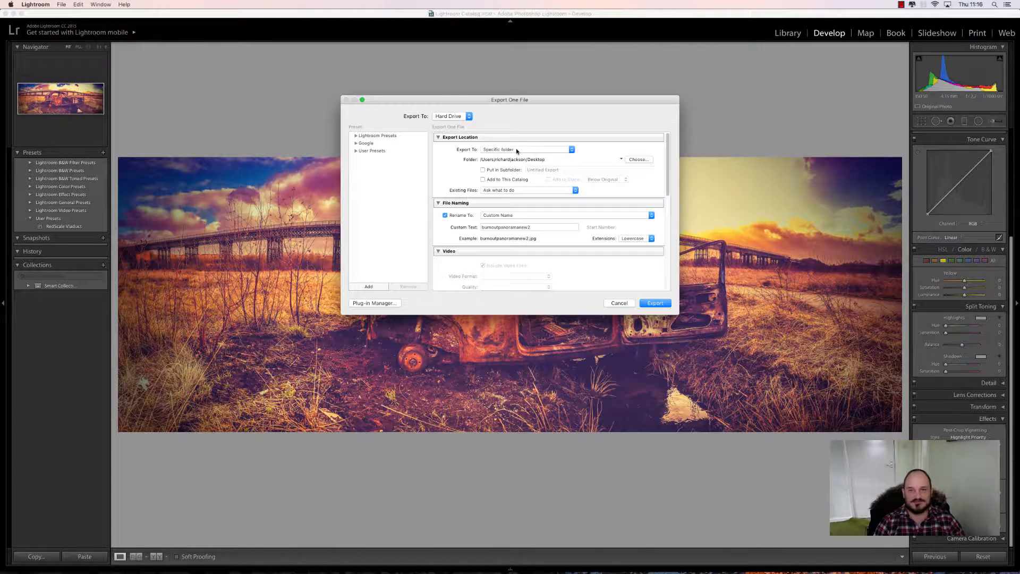
pyautogui.click(543, 228)
pyautogui.click(543, 228)
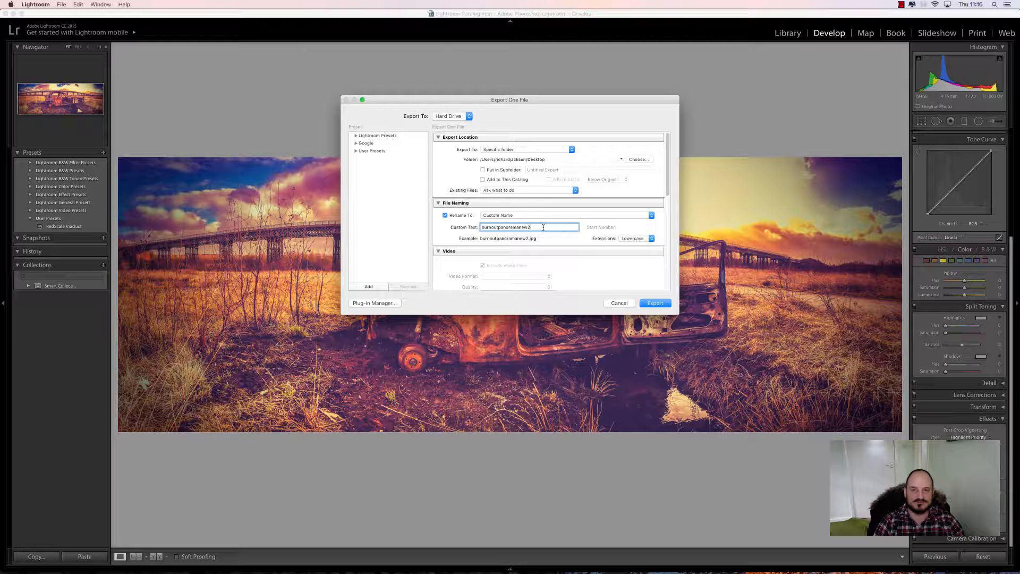
pyautogui.press('BackSpace')
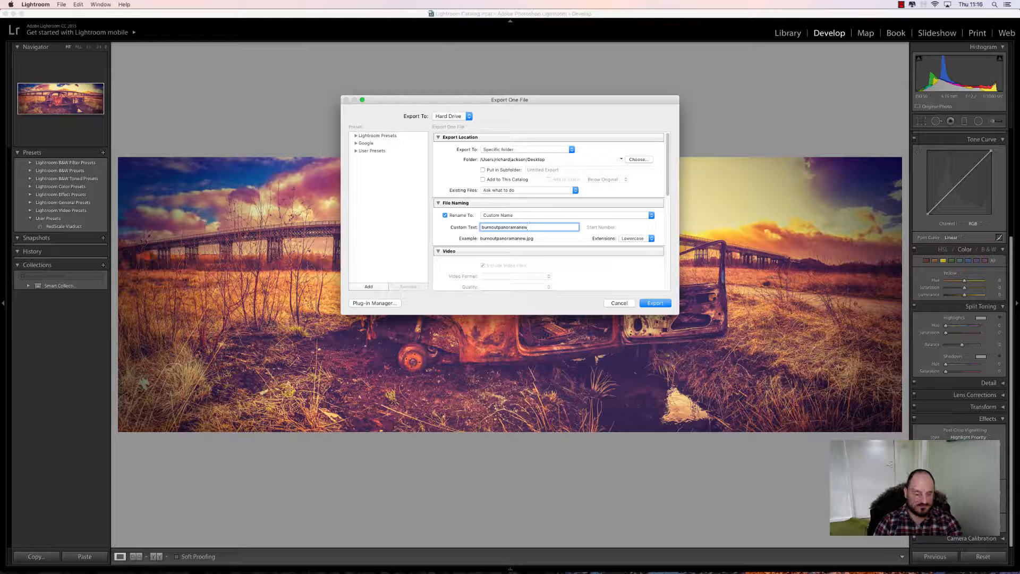
pyautogui.write('3')
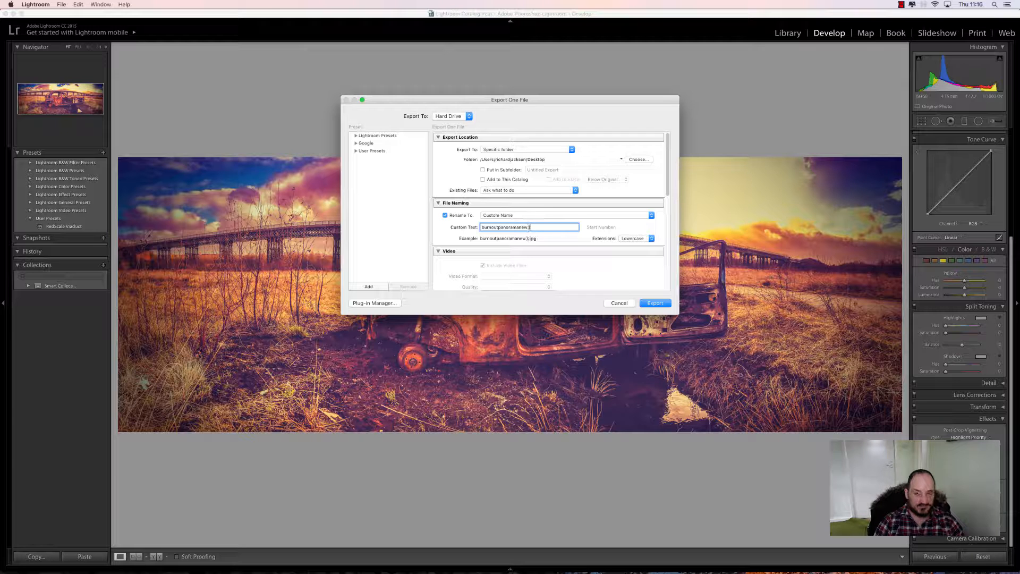
pyautogui.click(645, 302)
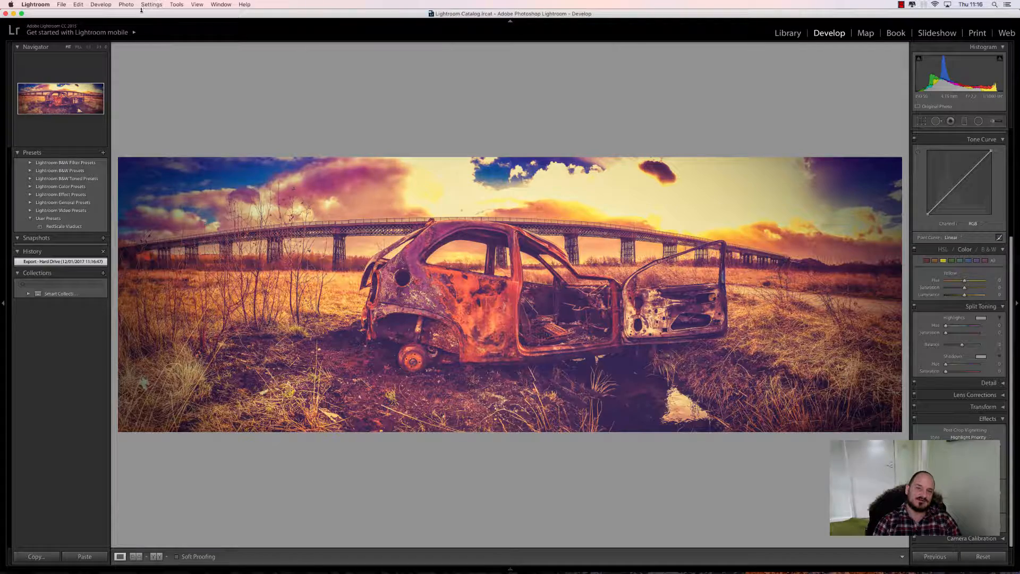
pyautogui.moveTo(174, 10); pyautogui.dragTo(116, 4)
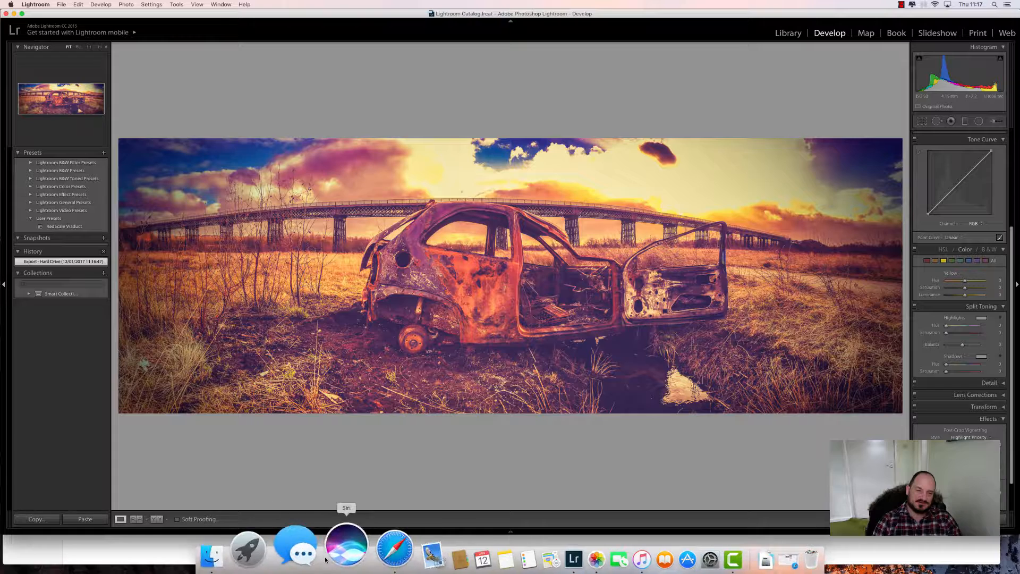
# Switch to Safari and start a new photo/video post on the photographer's own Facebook profile
pyautogui.click(356, 556)
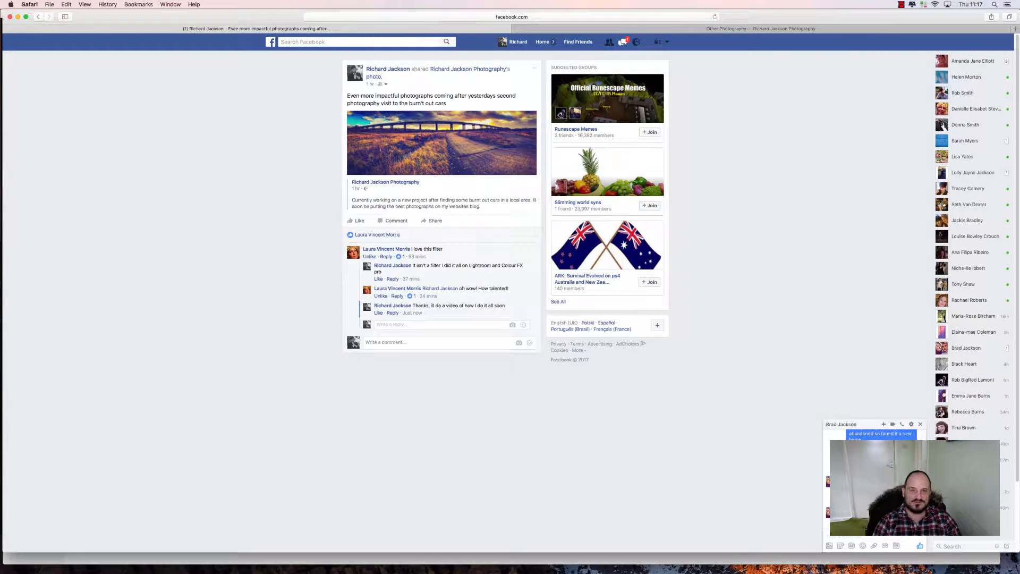
pyautogui.moveTo(263, 26)
pyautogui.mouseDown()
pyautogui.moveTo(451, 181)
pyautogui.moveTo(750, 191)
pyautogui.moveTo(523, 351)
pyautogui.moveTo(215, 263)
pyautogui.moveTo(223, 377)
pyautogui.moveTo(248, 165)
pyautogui.moveTo(248, 22)
pyautogui.mouseUp()
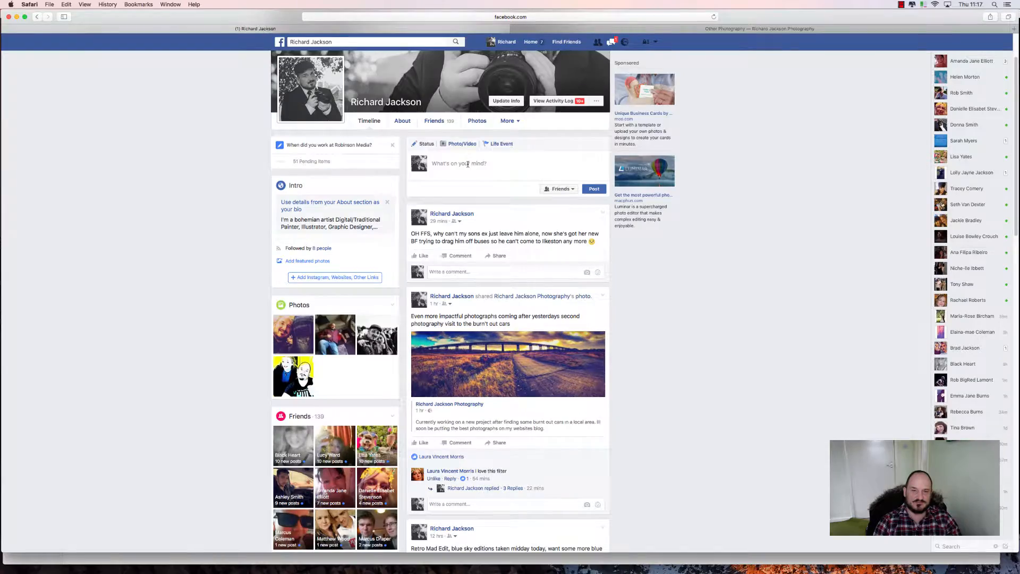
pyautogui.click(467, 164)
pyautogui.click(463, 144)
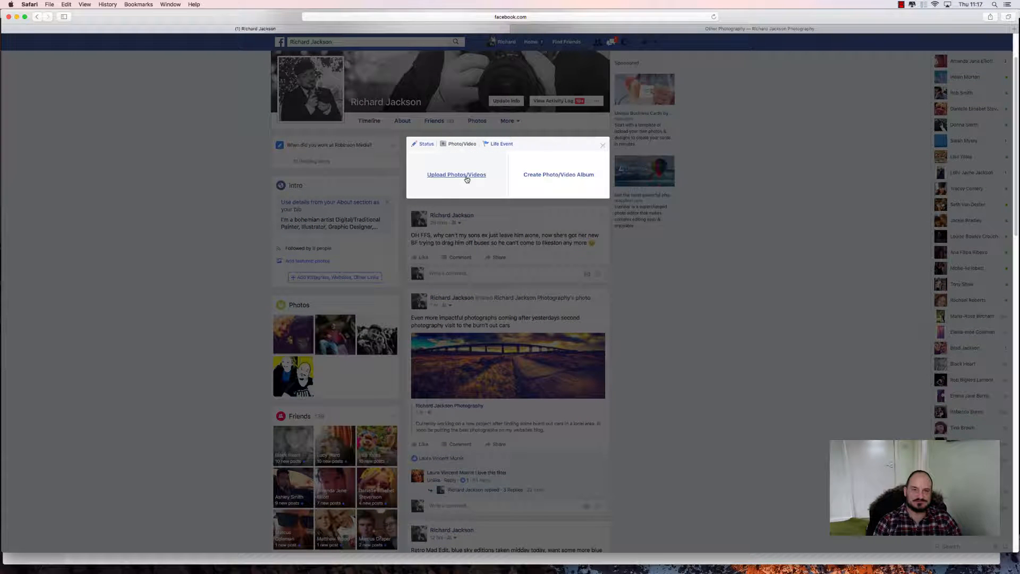
# Upload burnoutpanoramanew3.jpg from the Desktop to the post
pyautogui.click(467, 179)
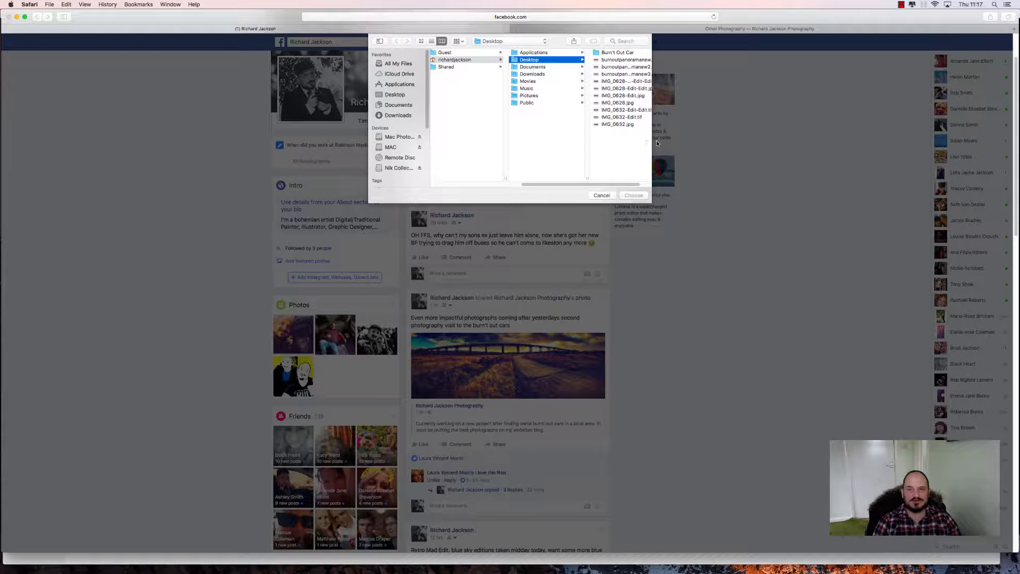
pyautogui.moveTo(651, 141); pyautogui.dragTo(699, 141)
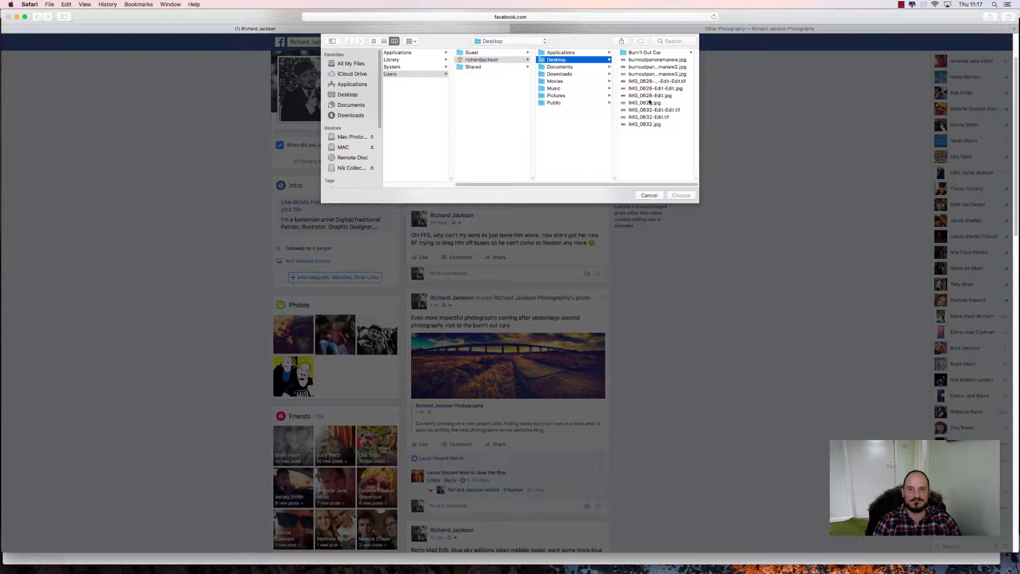
pyautogui.click(651, 74)
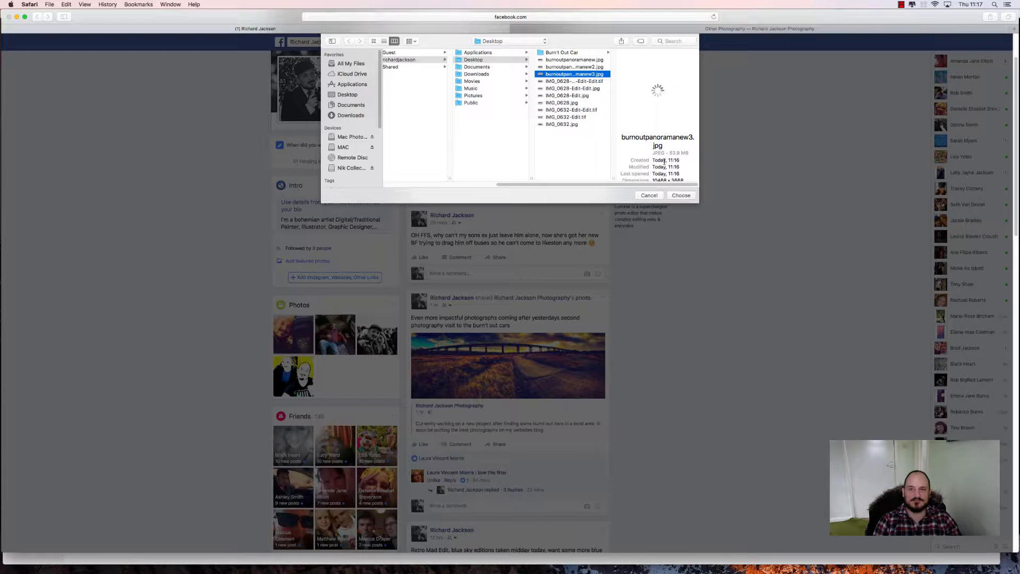
pyautogui.click(681, 196)
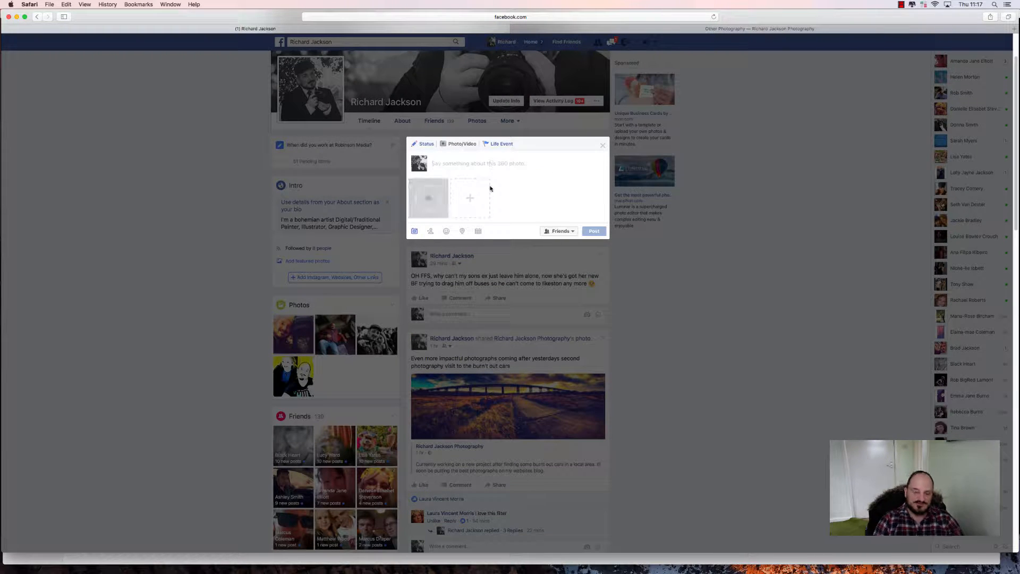
# Begin the post's caption with "Just done the video for this manipulation, Ill call it Tokyo"
pyautogui.write('Jus')
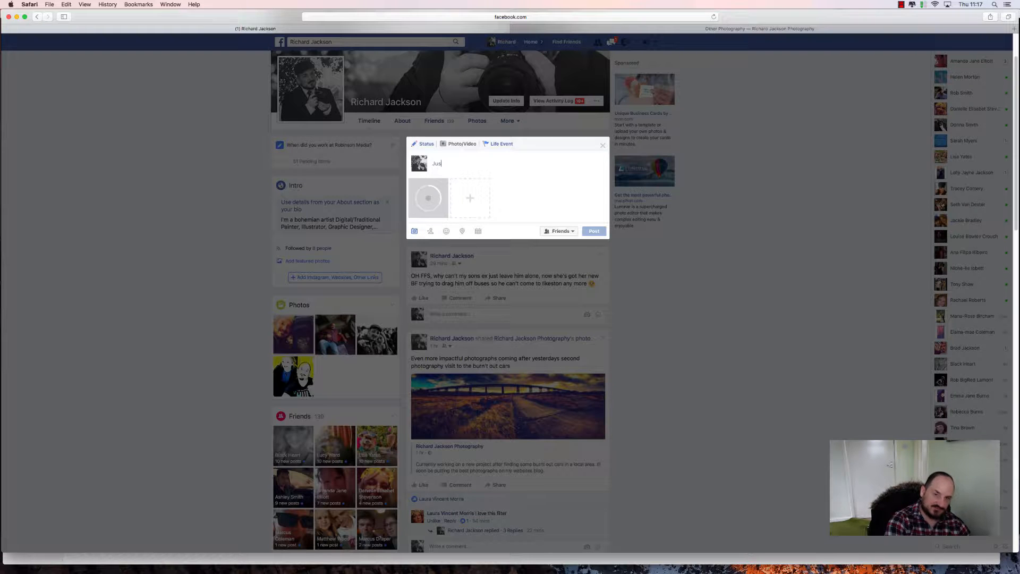
pyautogui.write('t done the ')
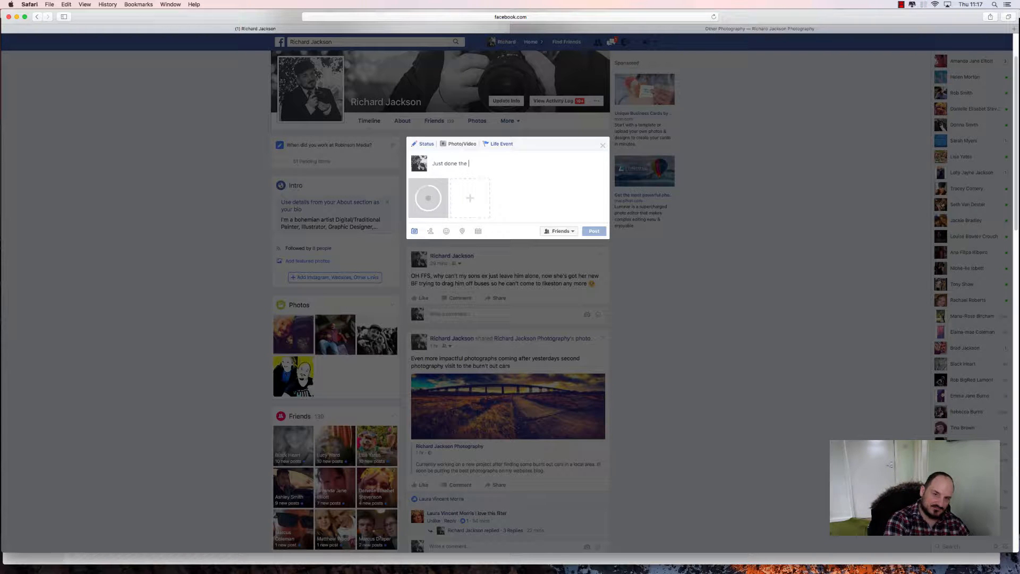
pyautogui.write('video for this s')
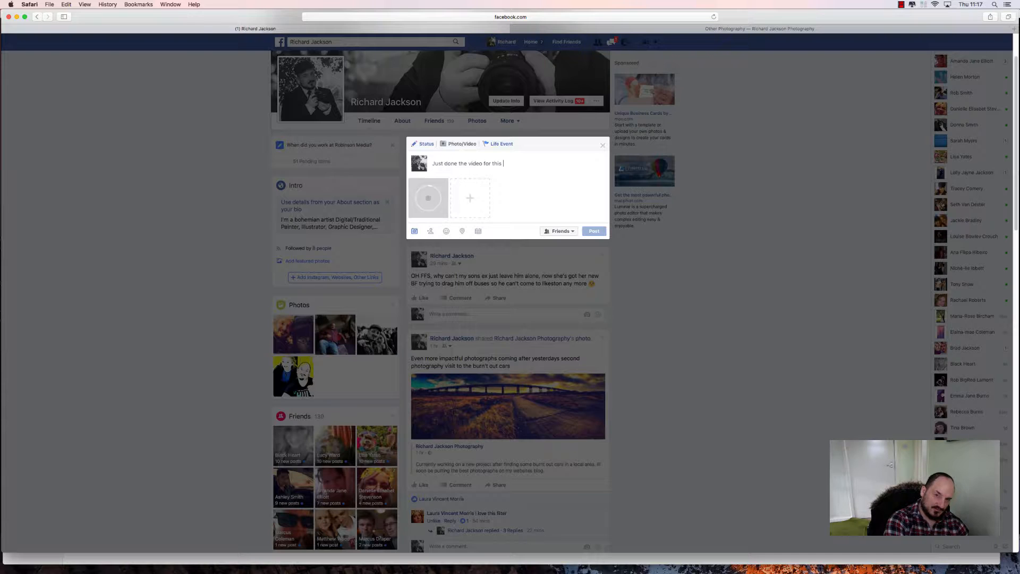
pyautogui.write('manipulation')
pyautogui.write(', Ill call it')
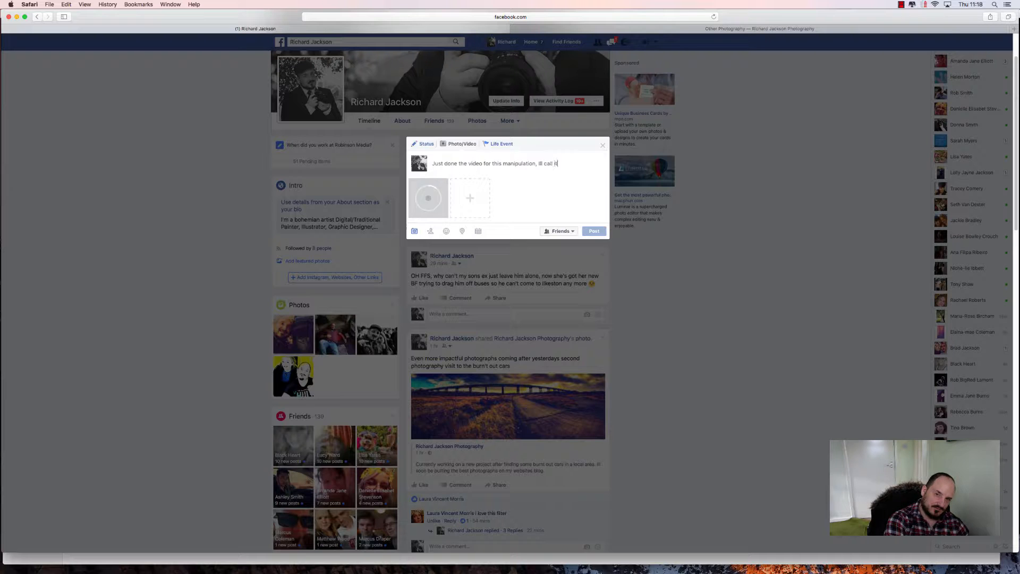
pyautogui.write(' Tokyo')
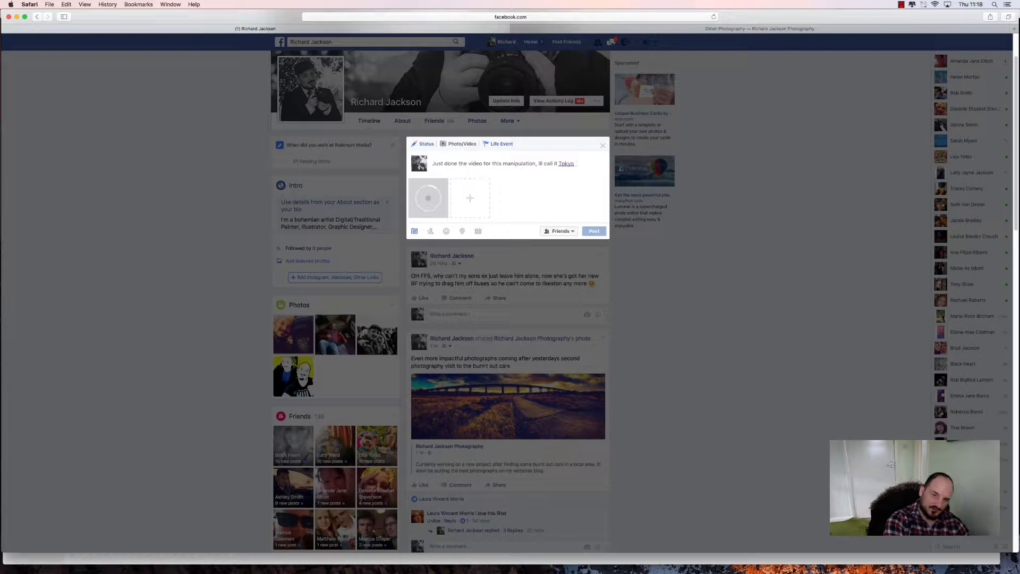
pyautogui.write(' Ma')
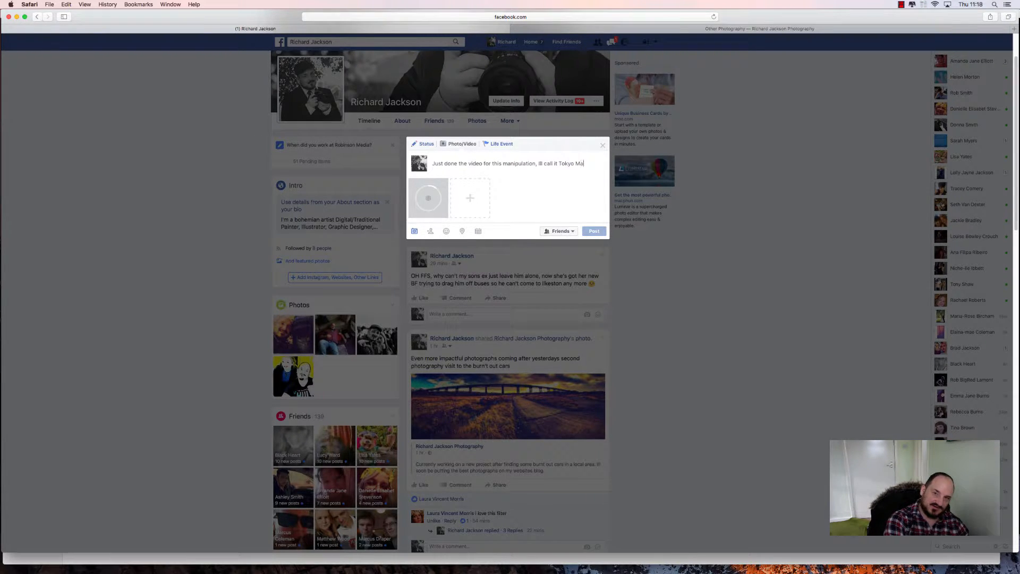
pyautogui.press('BackSpace')
pyautogui.press('BackSpace')
pyautogui.write('Candy Pop')
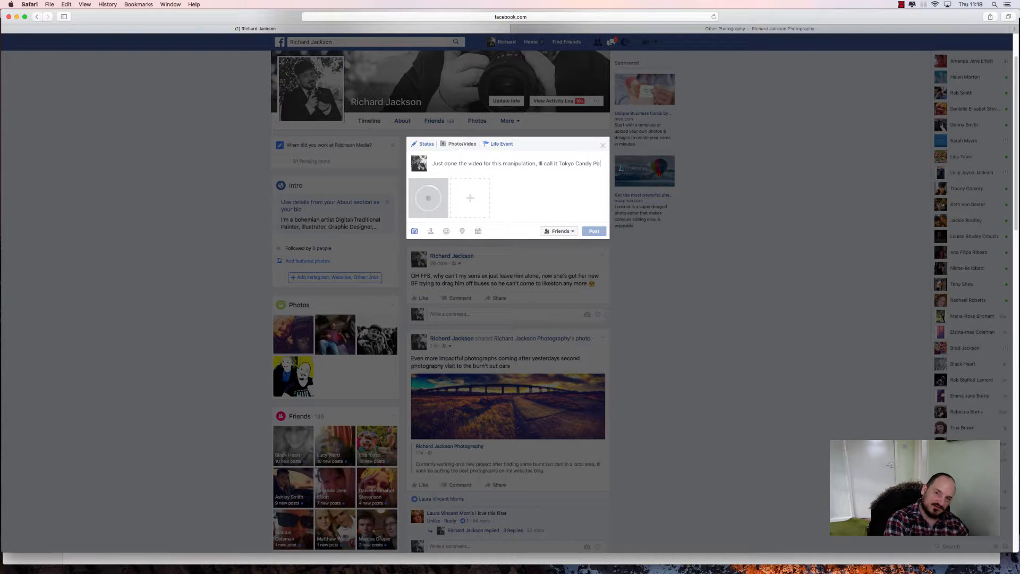
pyautogui.press('BackSpace')
pyautogui.press('BackSpace')
pyautogui.press('BackSpace')
pyautogui.press('BackSpace')
pyautogui.press('BackSpace')
pyautogui.press('BackSpace')
pyautogui.press('BackSpace')
pyautogui.press('BackSpace')
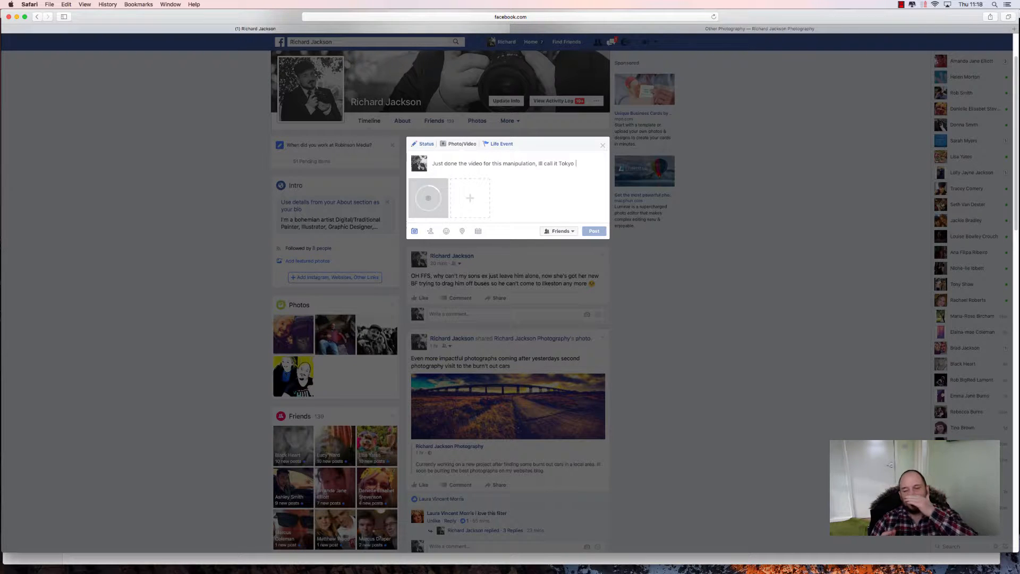
# Complete the caption's title after "Tokyo" with "Candy Lomo"
pyautogui.write('C')
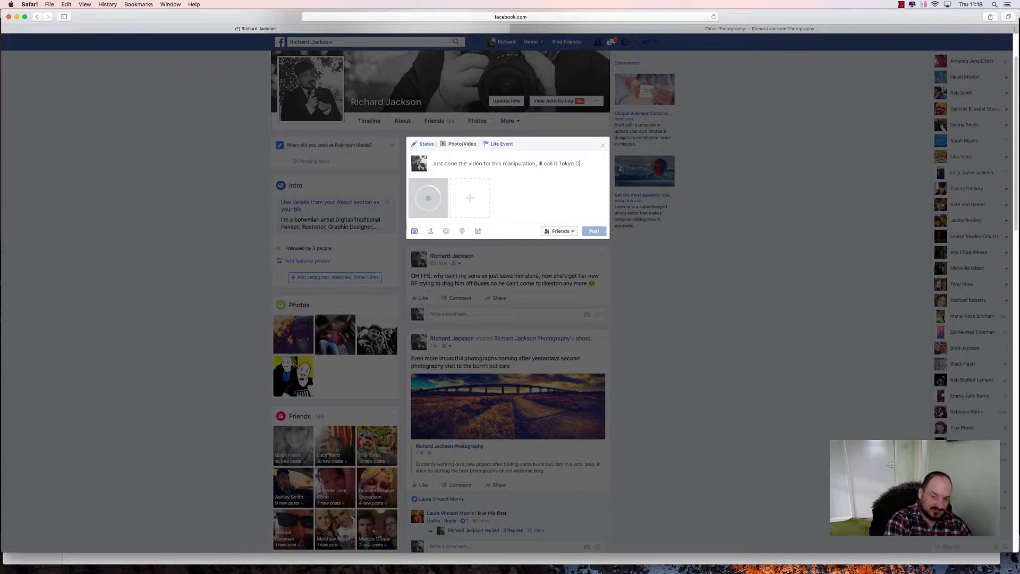
pyautogui.write('andy')
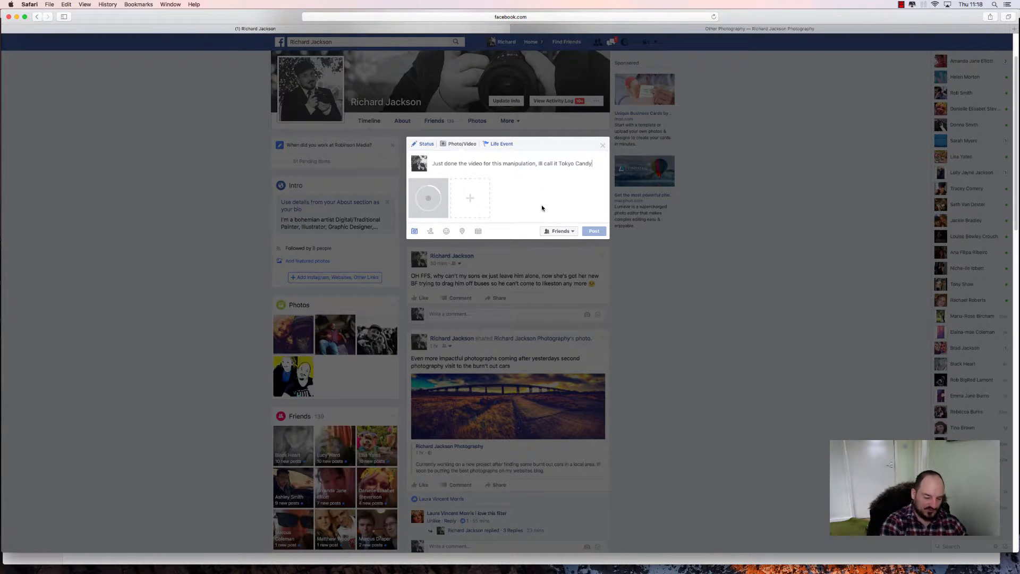
pyautogui.write('mo')
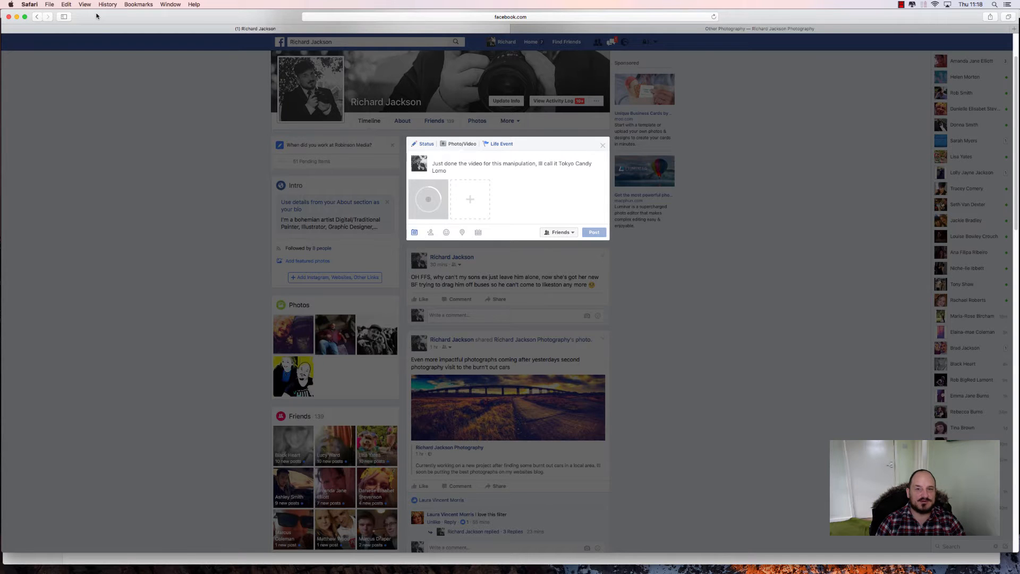
pyautogui.moveTo(101, 20); pyautogui.dragTo(125, 25)
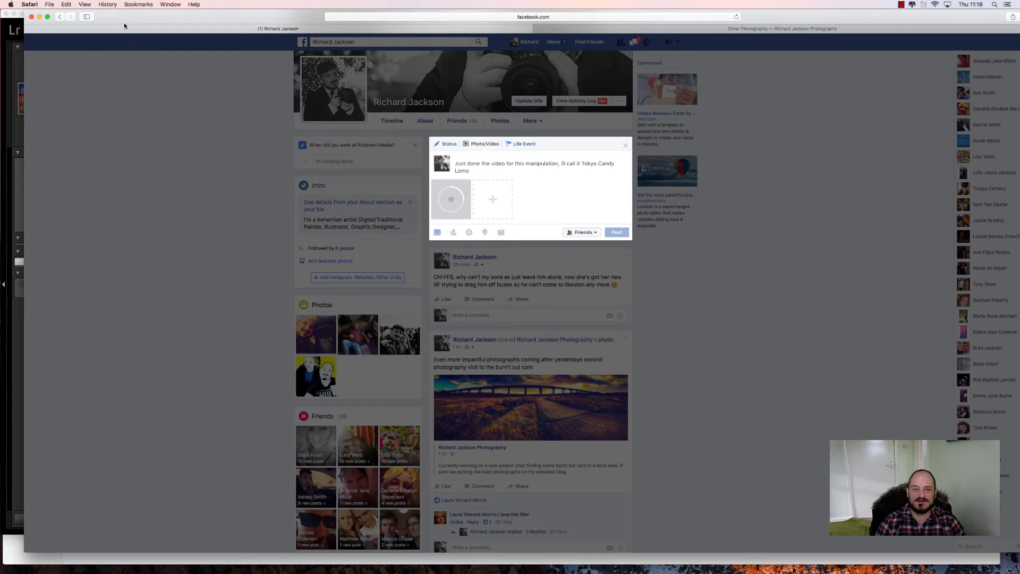
pyautogui.moveTo(124, 25); pyautogui.dragTo(118, 190)
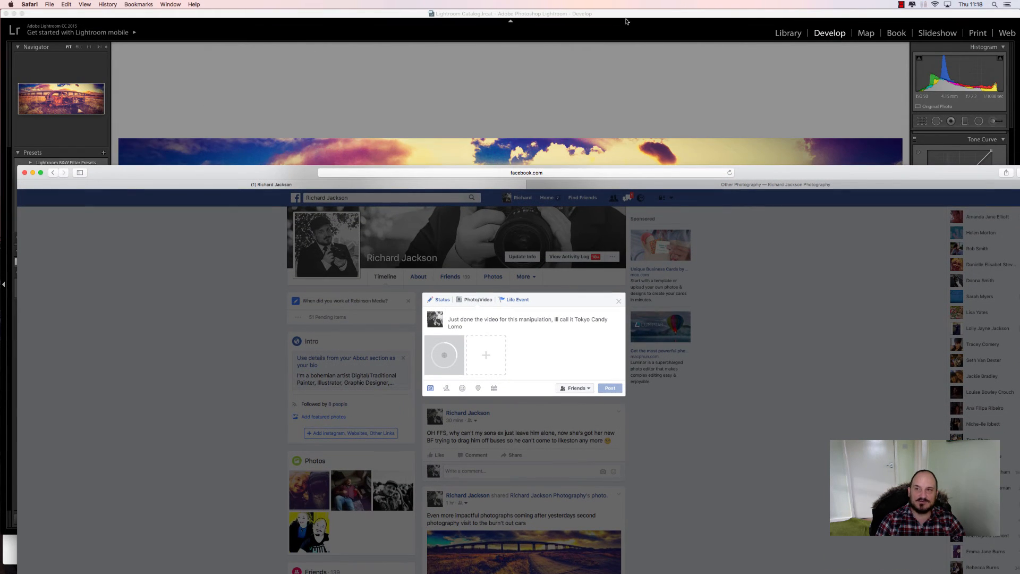
pyautogui.click(901, 6)
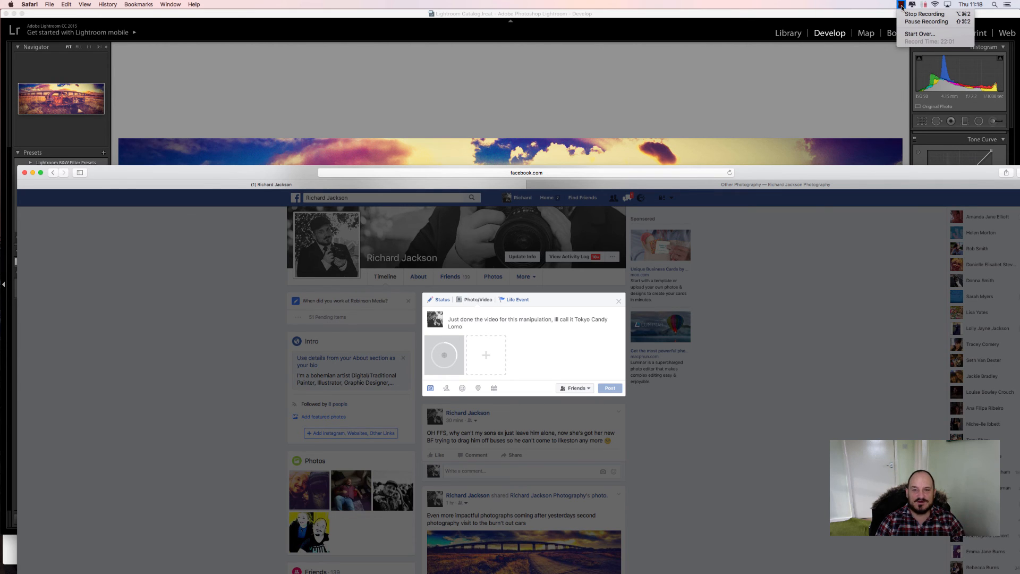